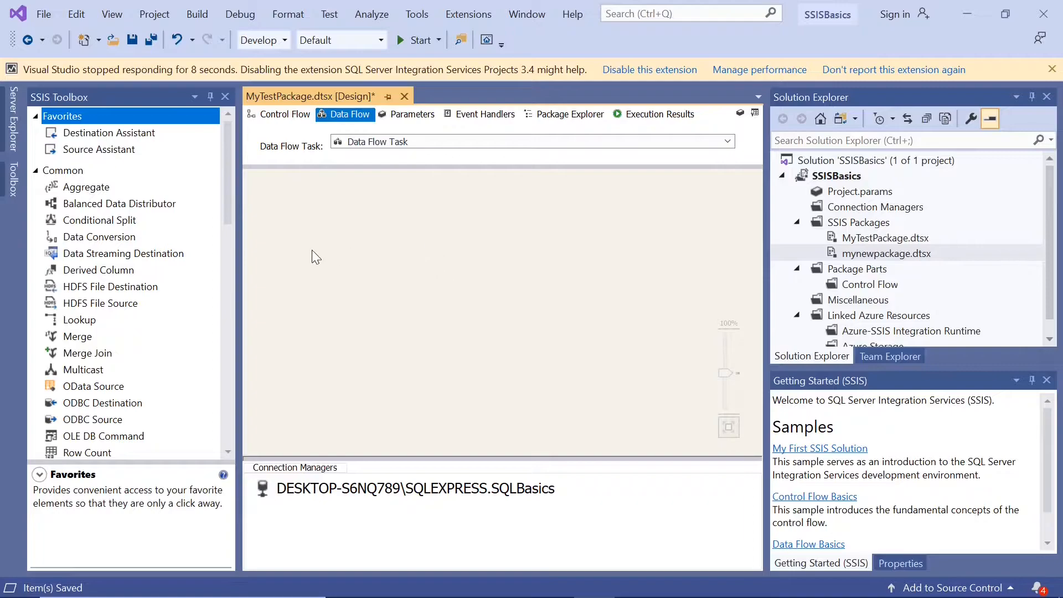
Add an OLE DB Source to the empty data flow.
left_click_drag(224, 217, 247, 280)
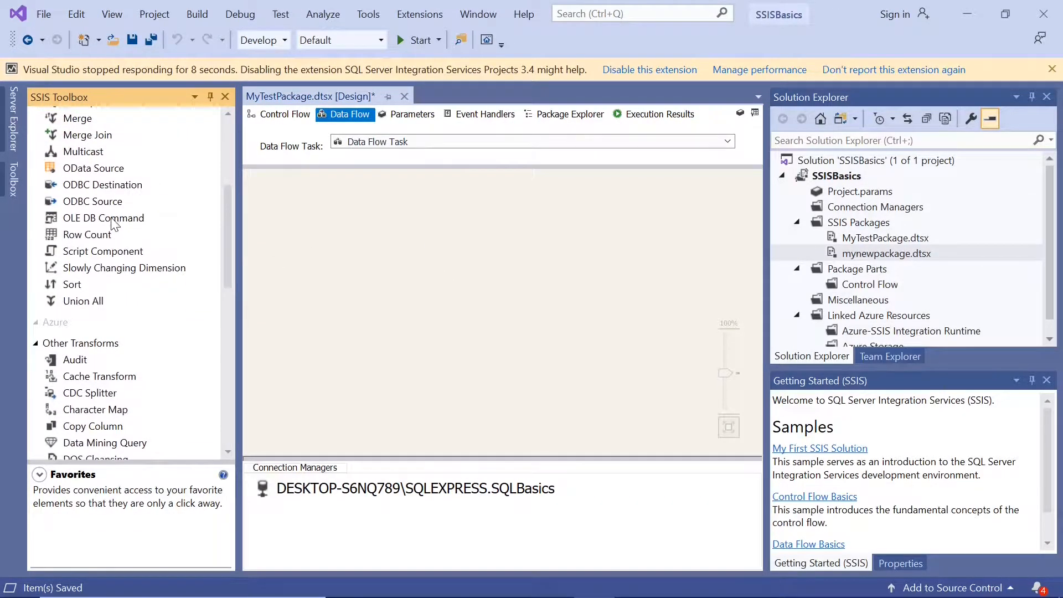
left_click_drag(230, 274, 273, 390)
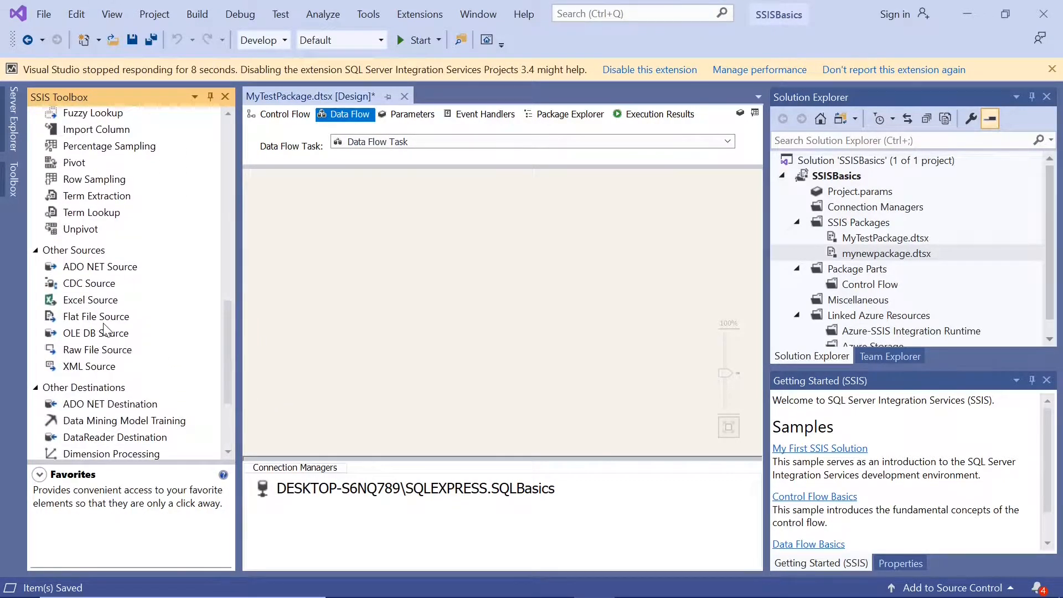
left_click_drag(102, 331, 287, 215)
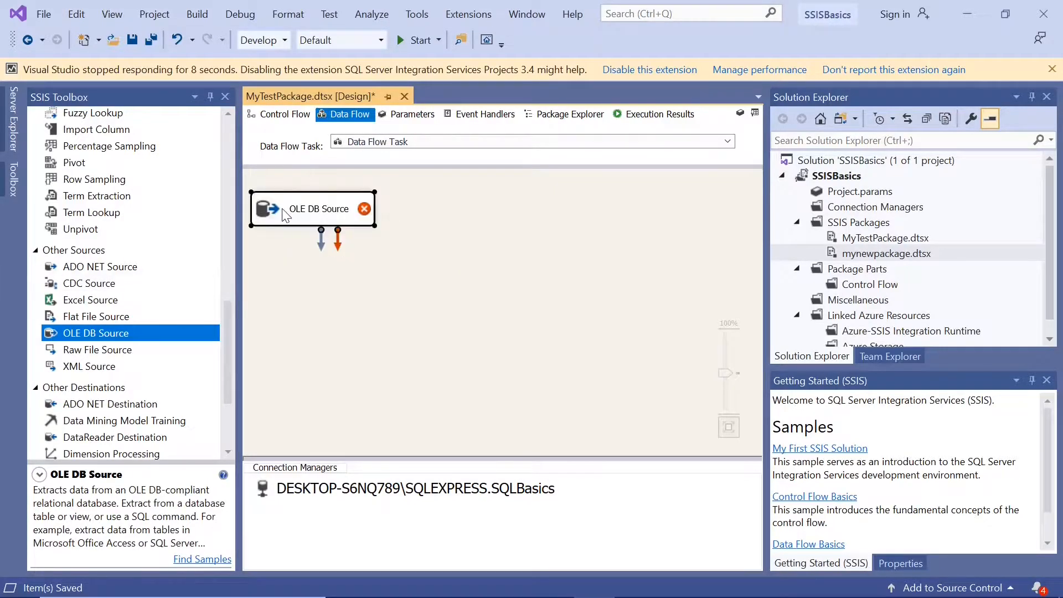
Configure the OLE DB Source to read the [dbo].[Names1] table with its Empname column.
double_click(286, 216)
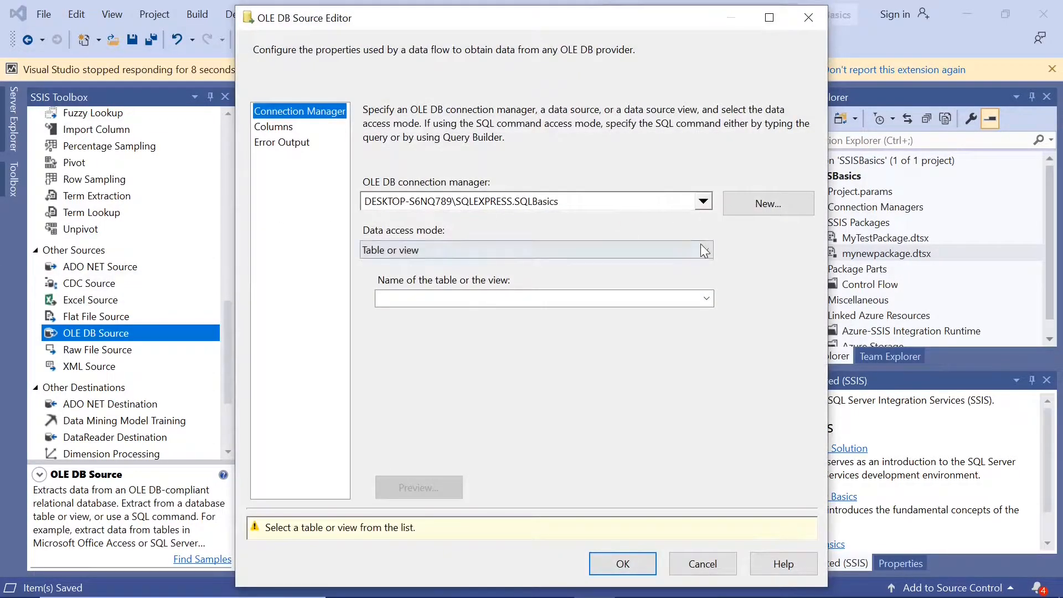
left_click(706, 299)
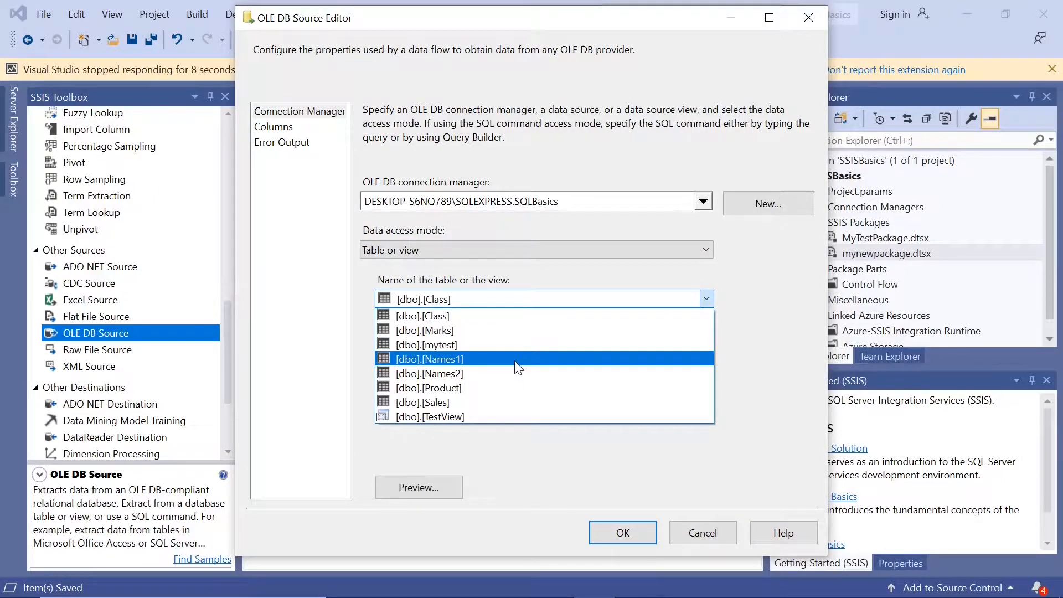
left_click(516, 360)
left_click(283, 129)
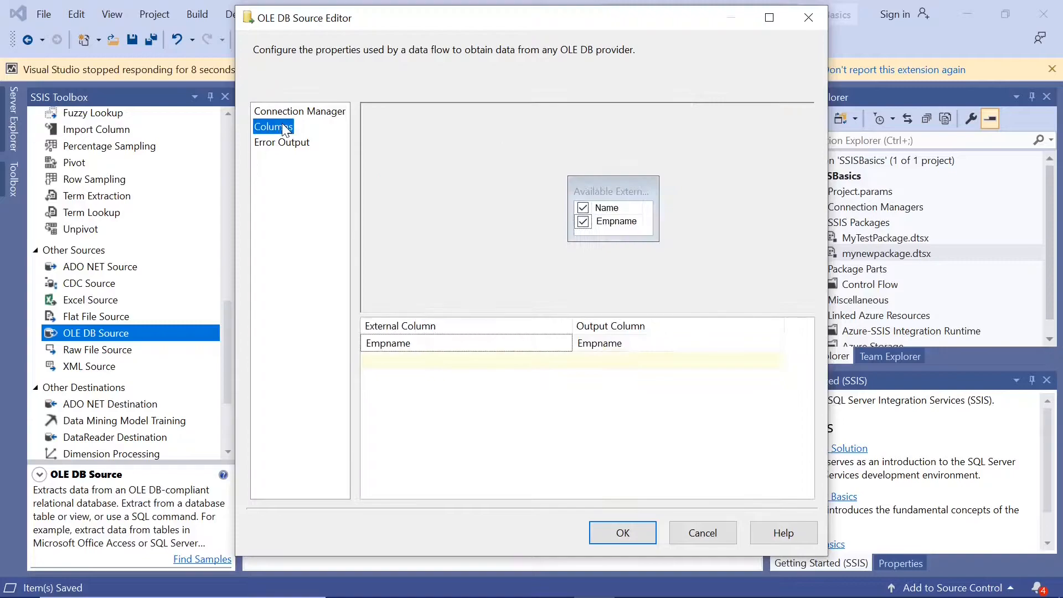
left_click(474, 348)
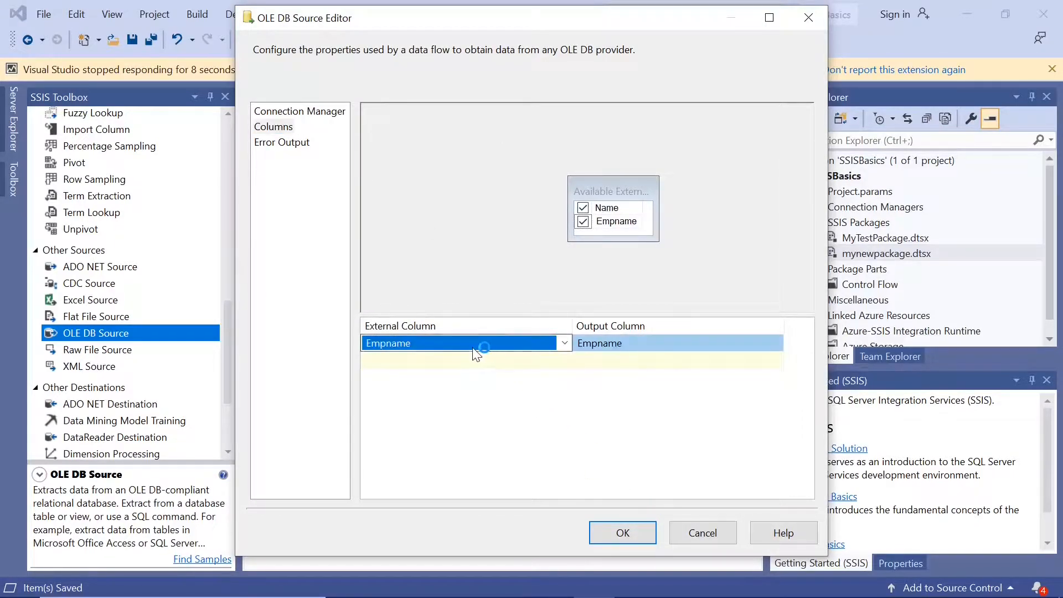
left_click(616, 535)
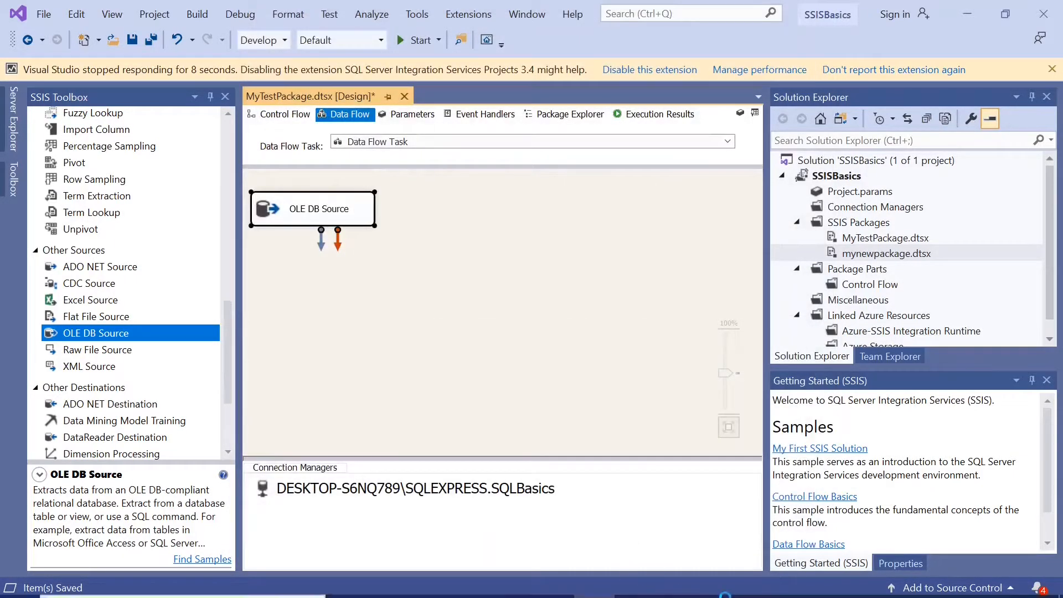
Switch to SQL Server Management Studio to examine the Empname rows of the Names1 table, and return to Visual Studio.
left_click(635, 581)
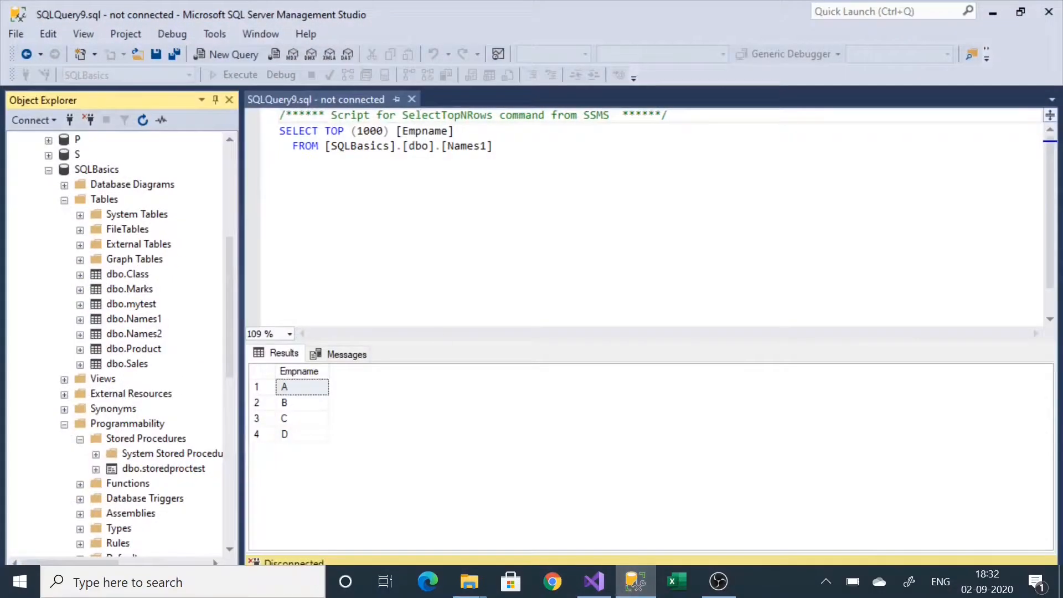
left_click(461, 146)
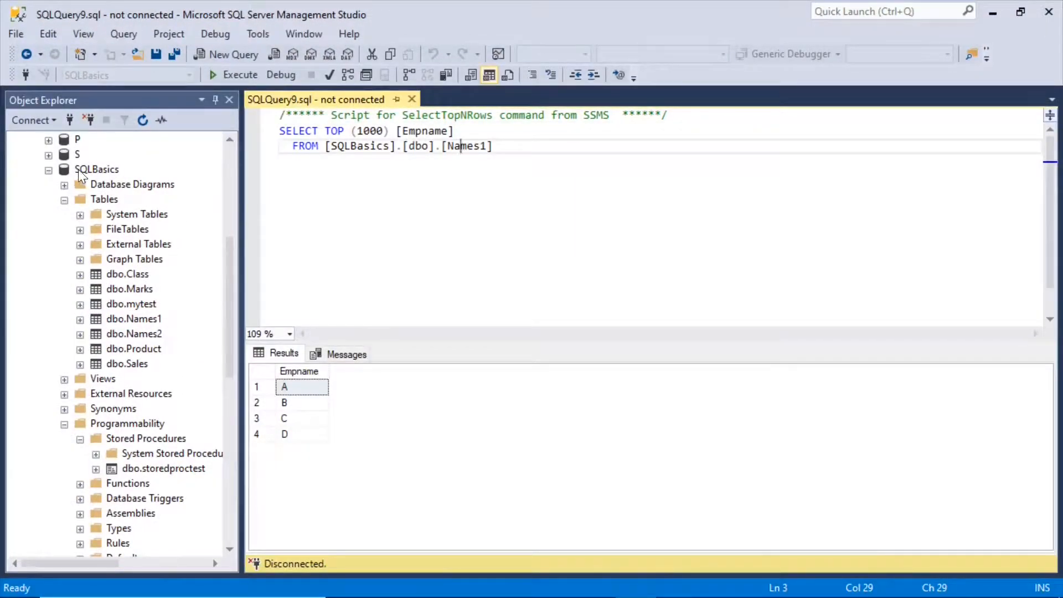
left_click(67, 168)
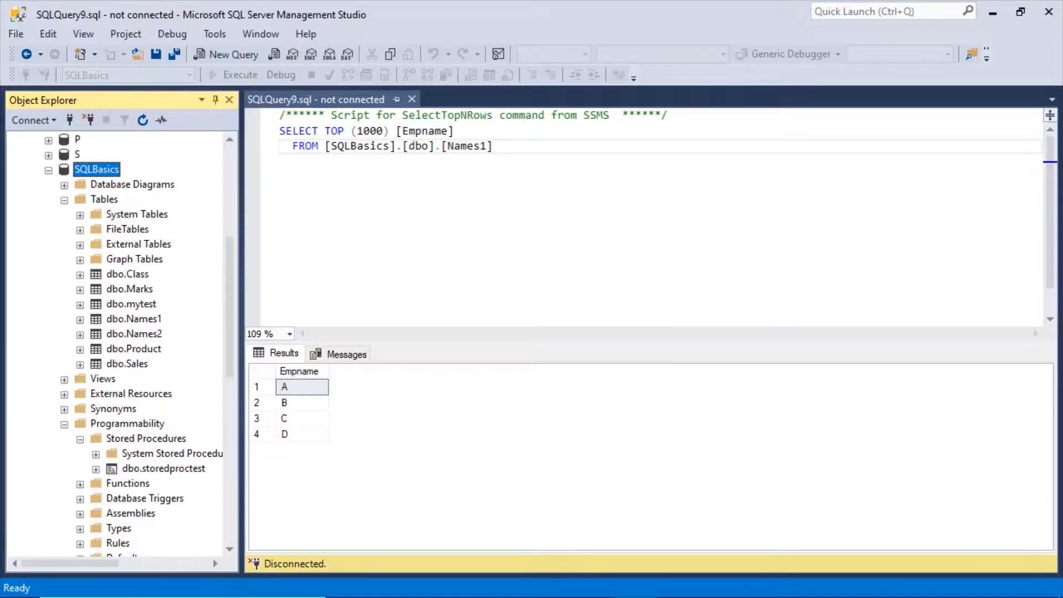
left_click(303, 387)
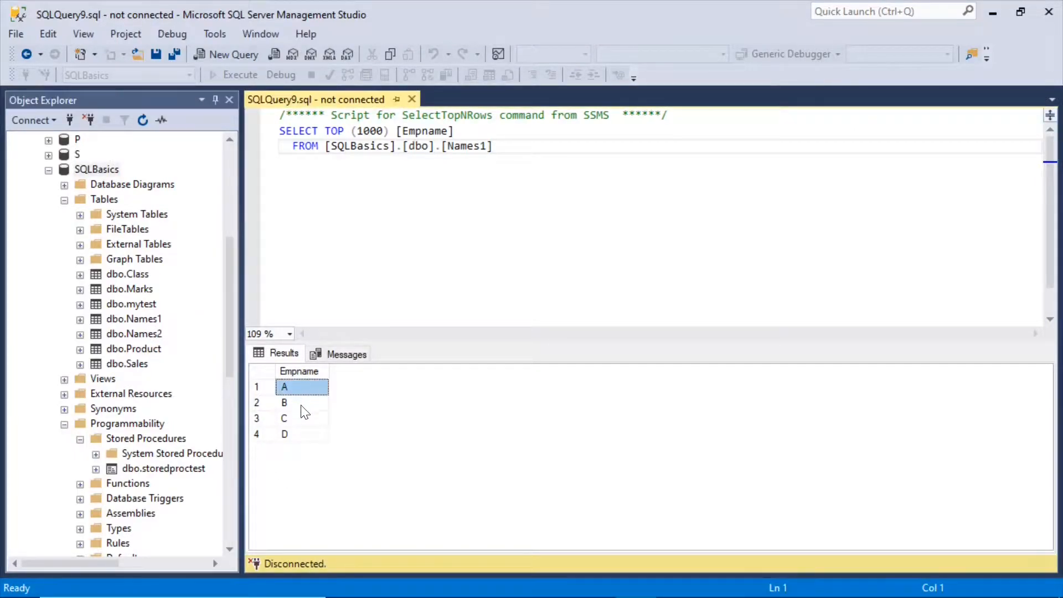
left_click(301, 404)
left_click(300, 415)
left_click(301, 429)
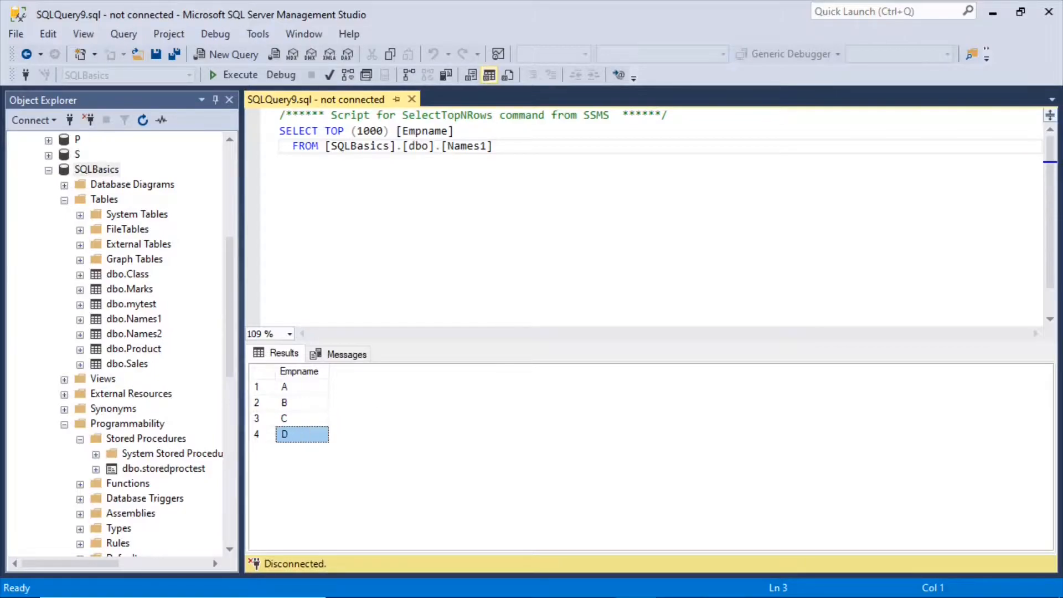
left_click(991, 12)
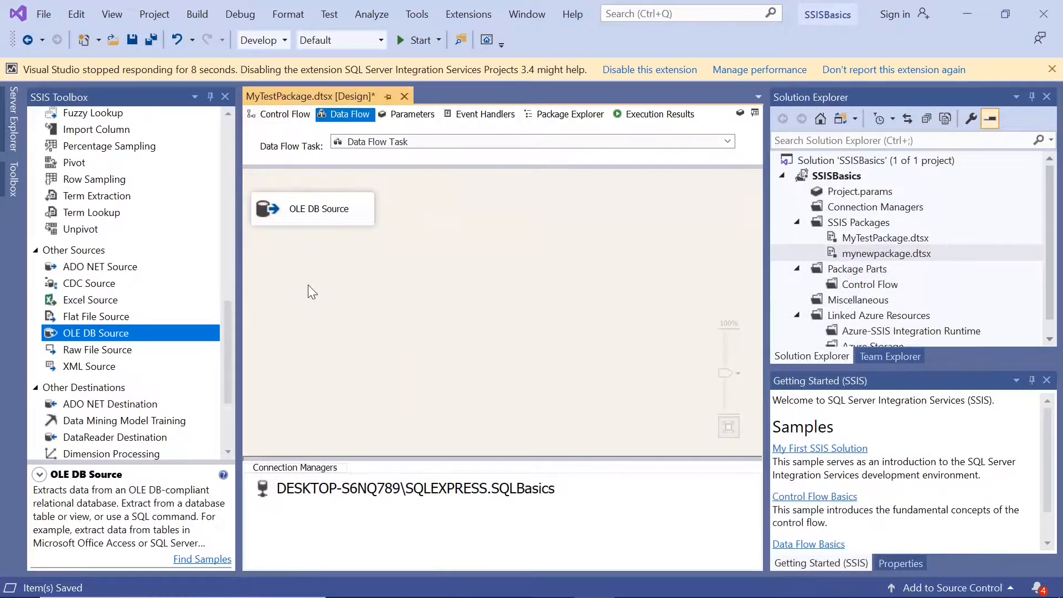
Review the OLE DB Source's table and column settings, and close its editor.
double_click(268, 210)
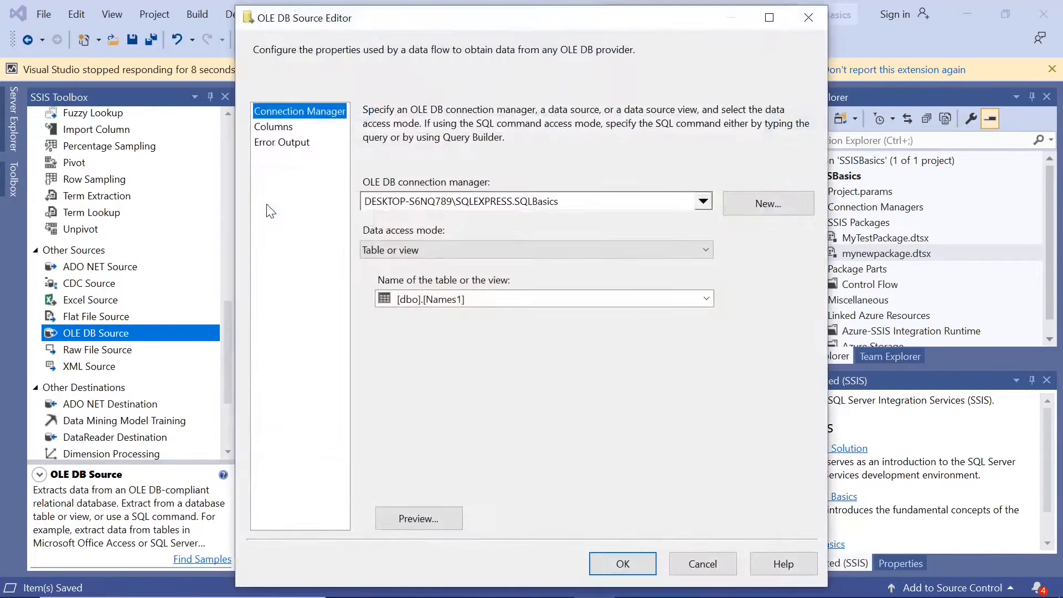
left_click(278, 126)
left_click(613, 564)
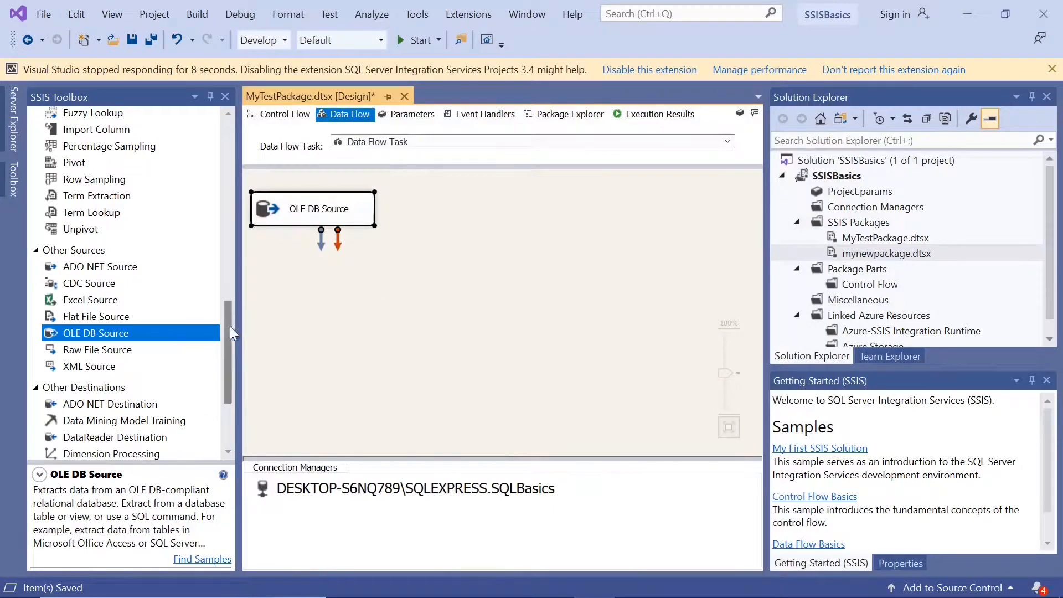
Add a Sort transformation below the OLE DB Source and connect the source's output to it.
left_click_drag(226, 329, 228, 225)
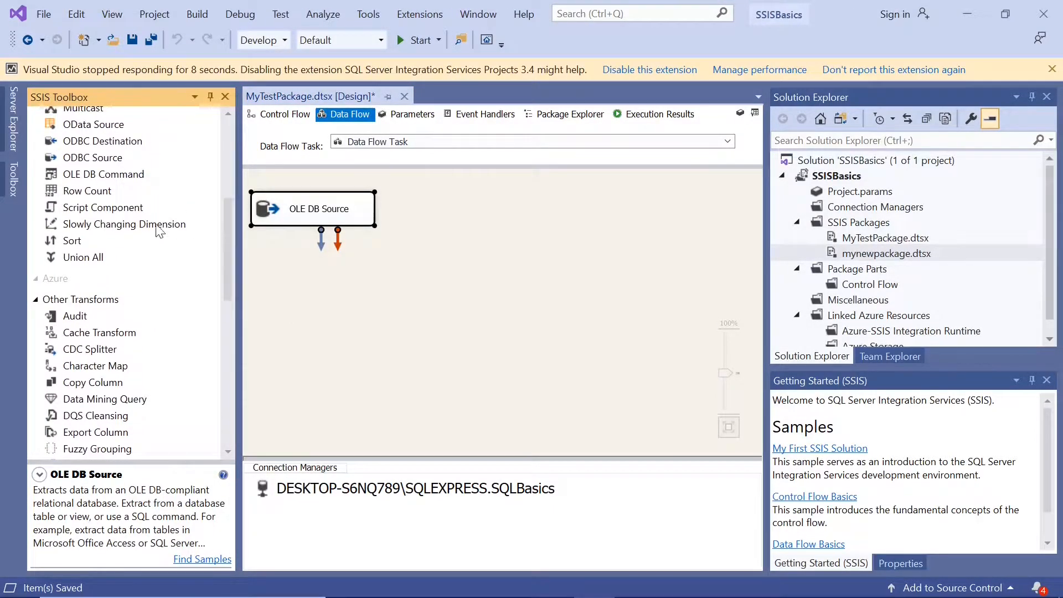
left_click(74, 246)
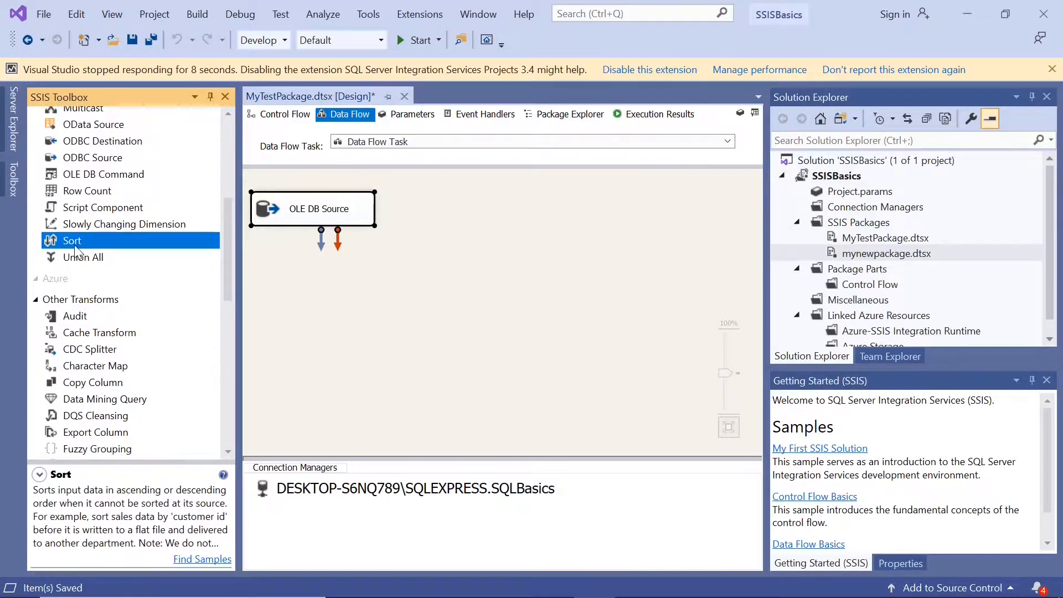
left_click_drag(74, 245, 312, 271)
left_click(311, 203)
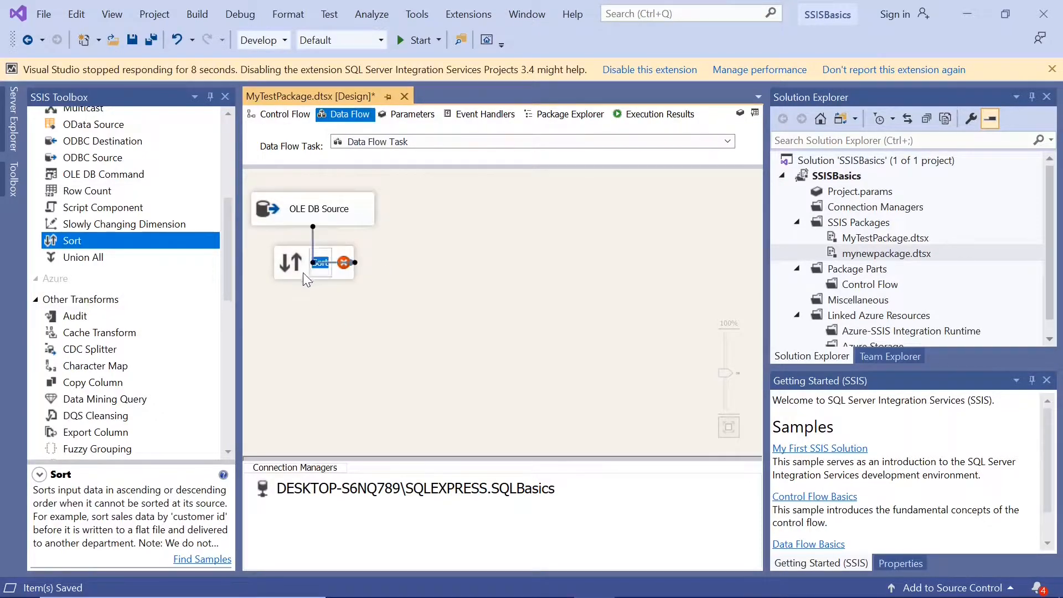
Configure the Sort transformation to sort the Empname column in descending order.
double_click(277, 273)
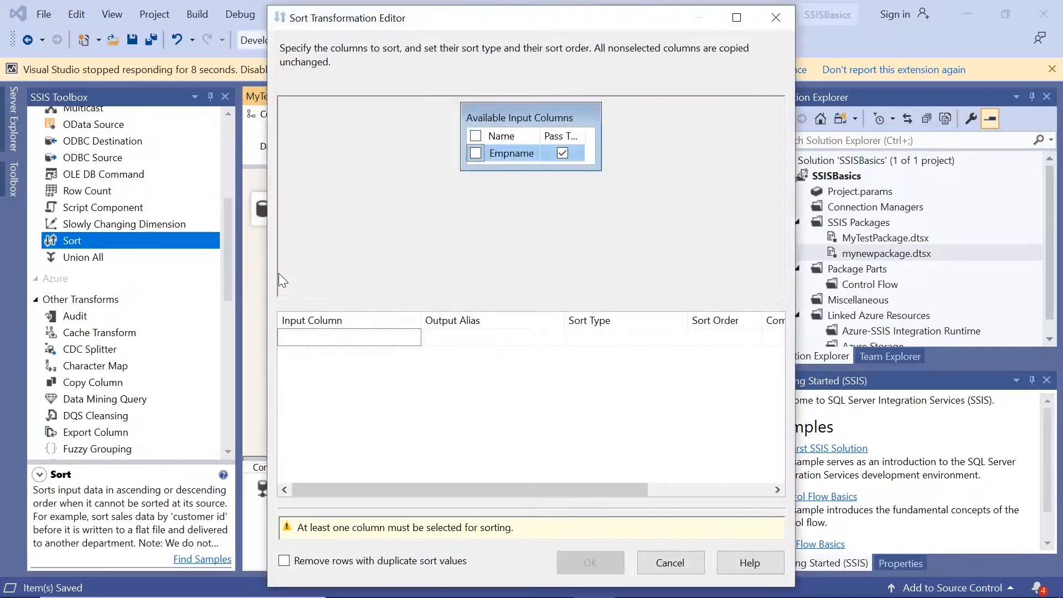
left_click(479, 154)
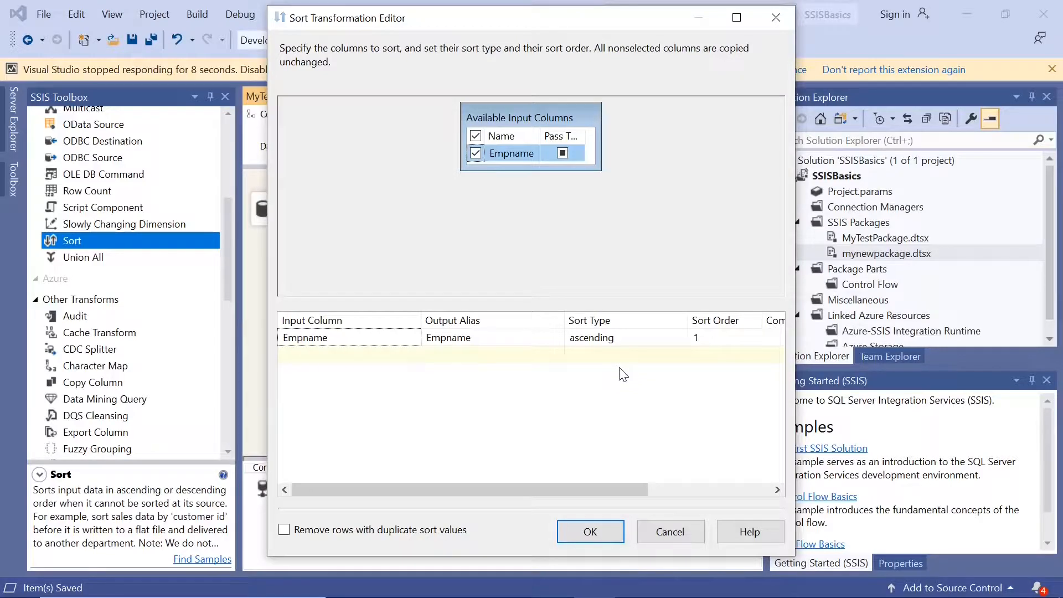
left_click(650, 338)
left_click(680, 338)
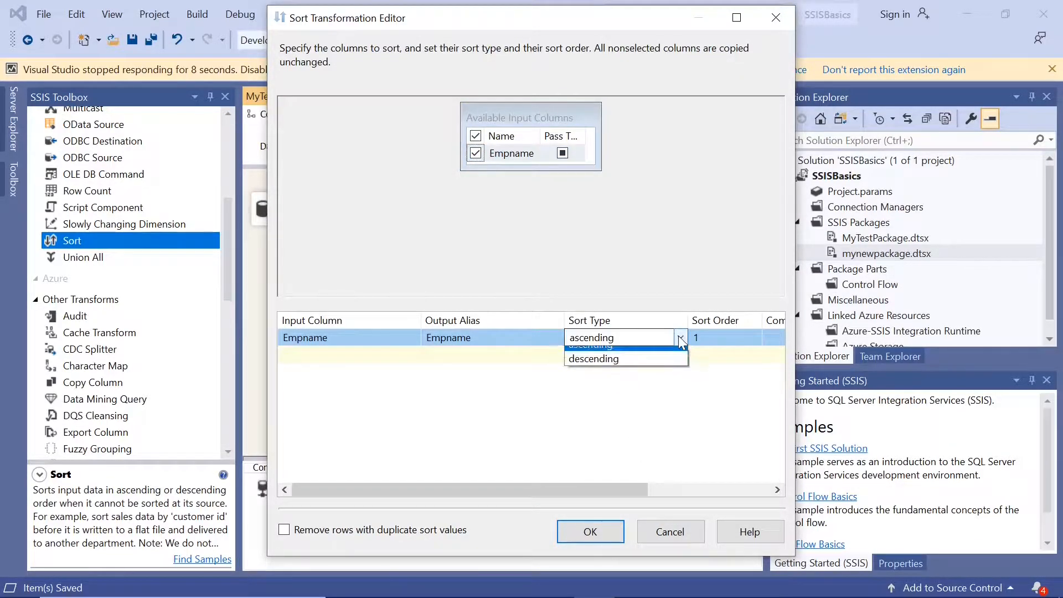
left_click(632, 368)
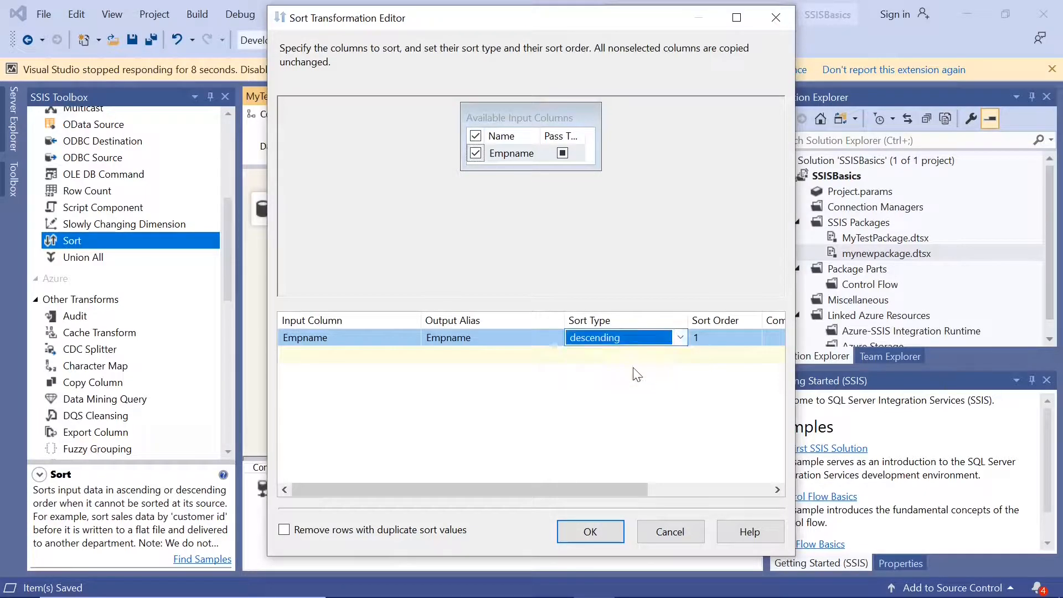
left_click(611, 389)
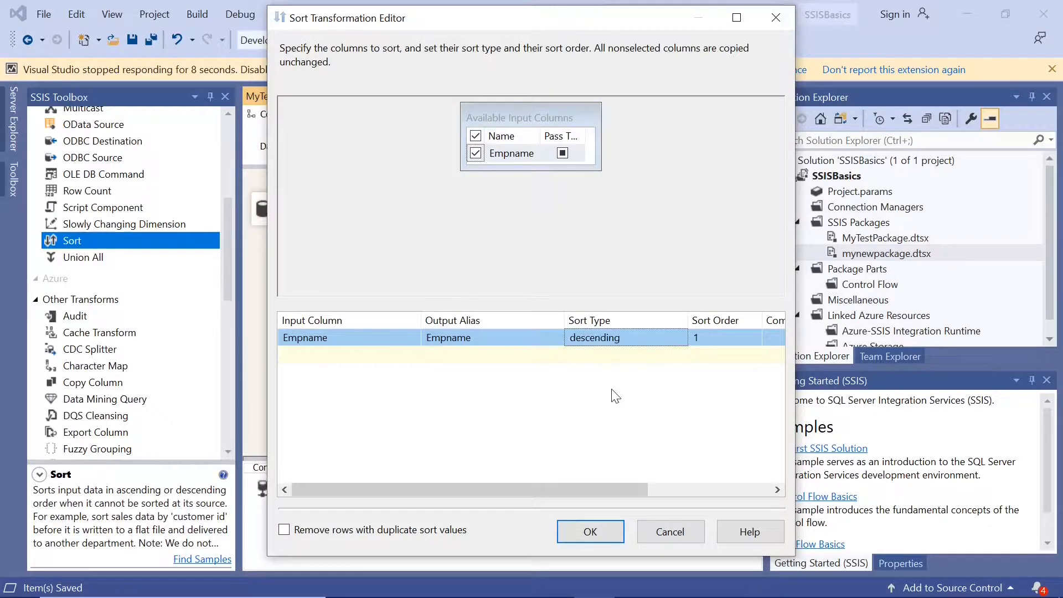
left_click(597, 532)
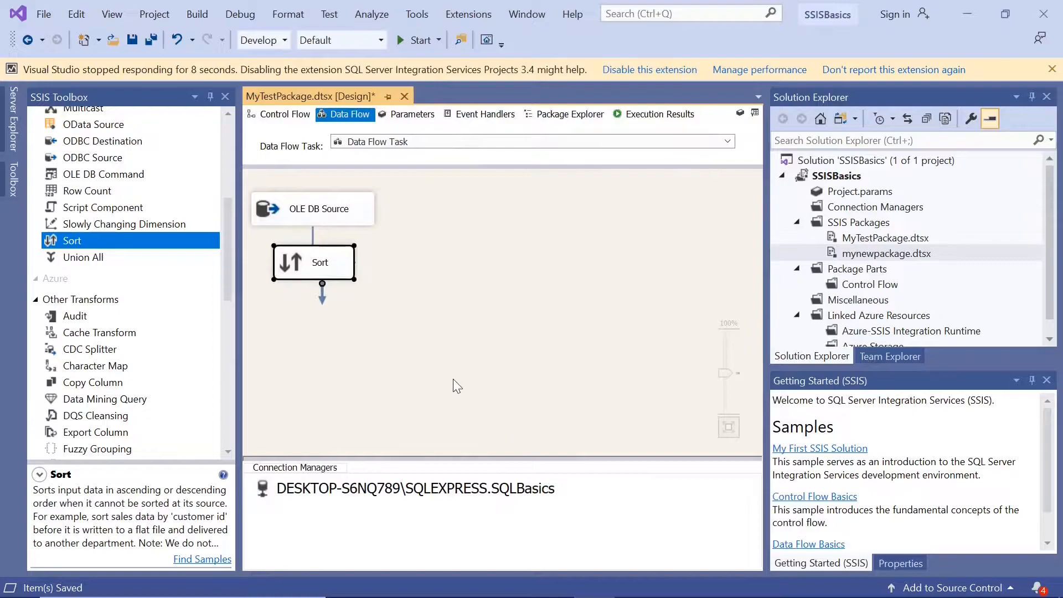
Add a Derived Column transformation below Sort and connect Sort's output to it.
left_click_drag(226, 271, 223, 203)
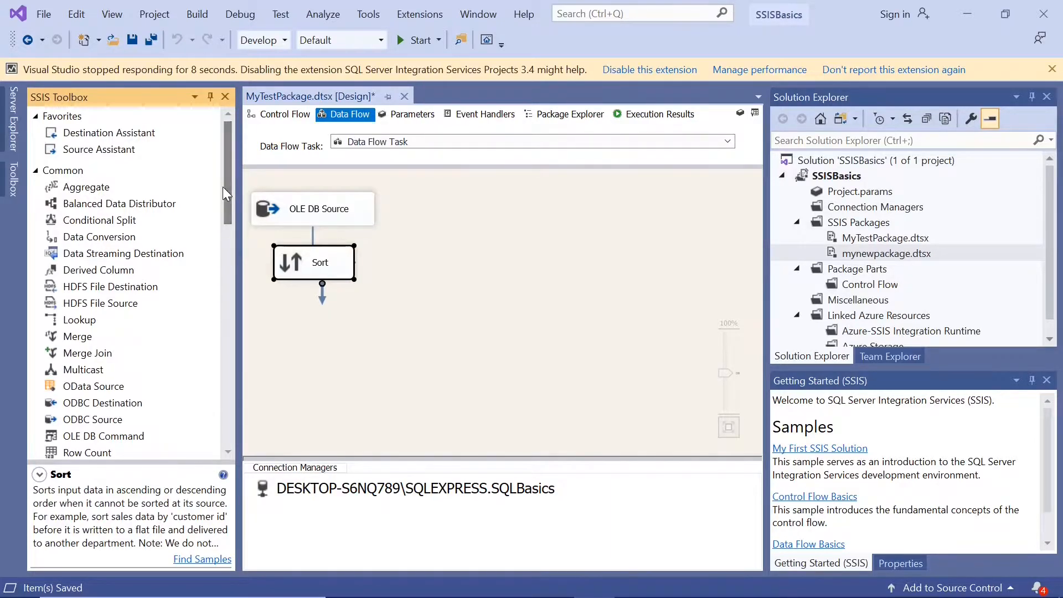
left_click(115, 268)
left_click_drag(114, 267, 285, 341)
left_click(301, 276)
left_click_drag(325, 299, 318, 349)
left_click(319, 350)
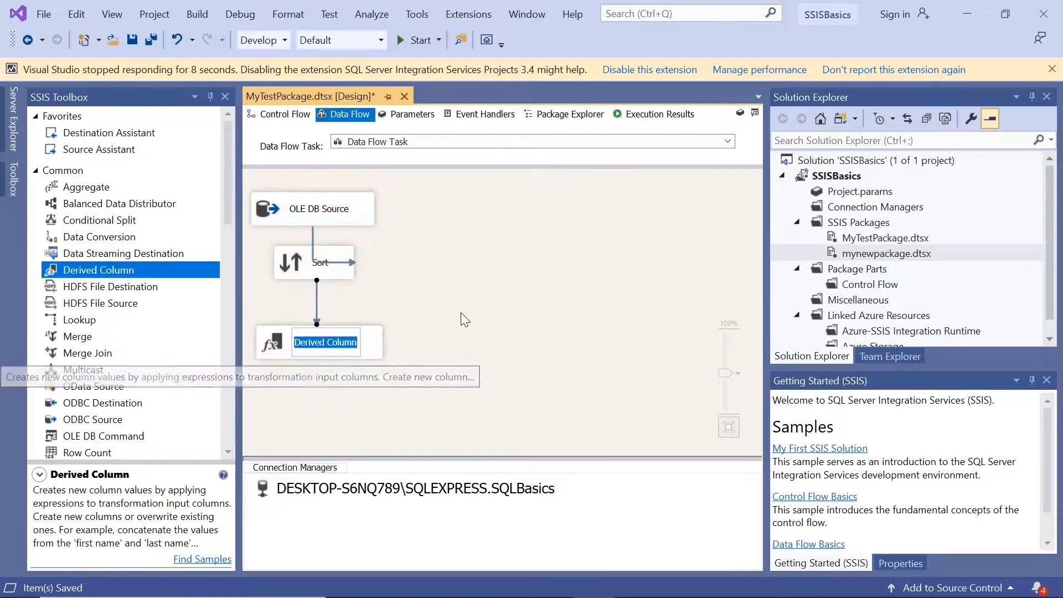
left_click(327, 320)
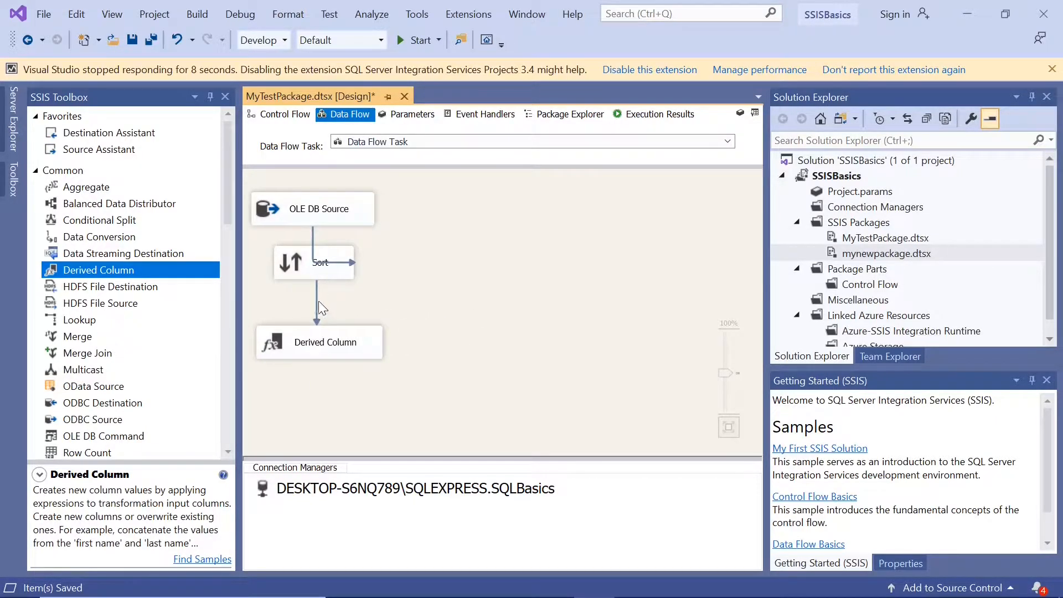
Enable a data viewer on the path between Sort and Derived Column, and save the package.
right_click(316, 300)
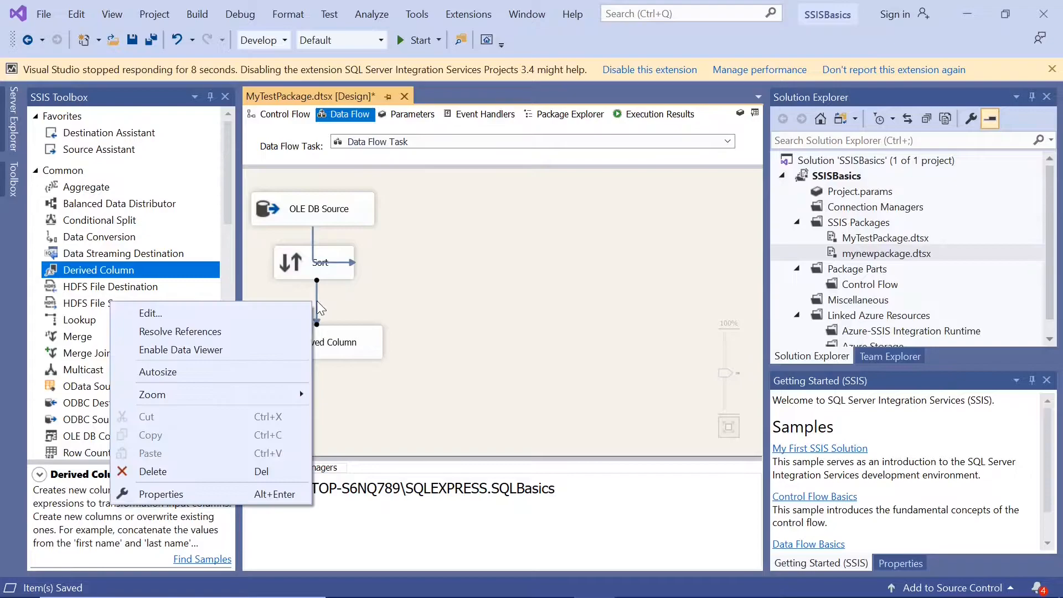
left_click(226, 351)
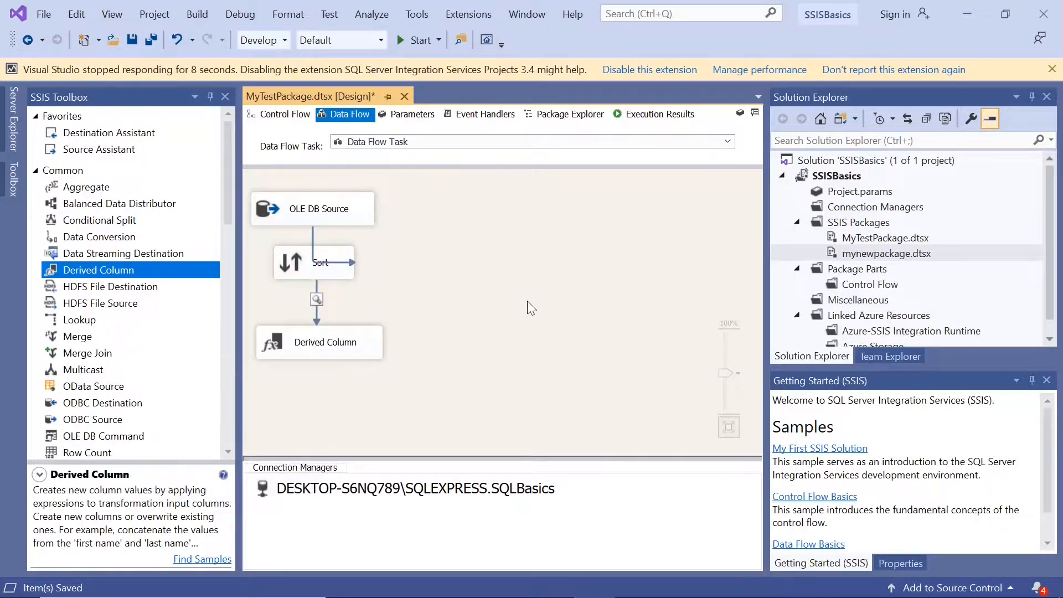
left_click(132, 37)
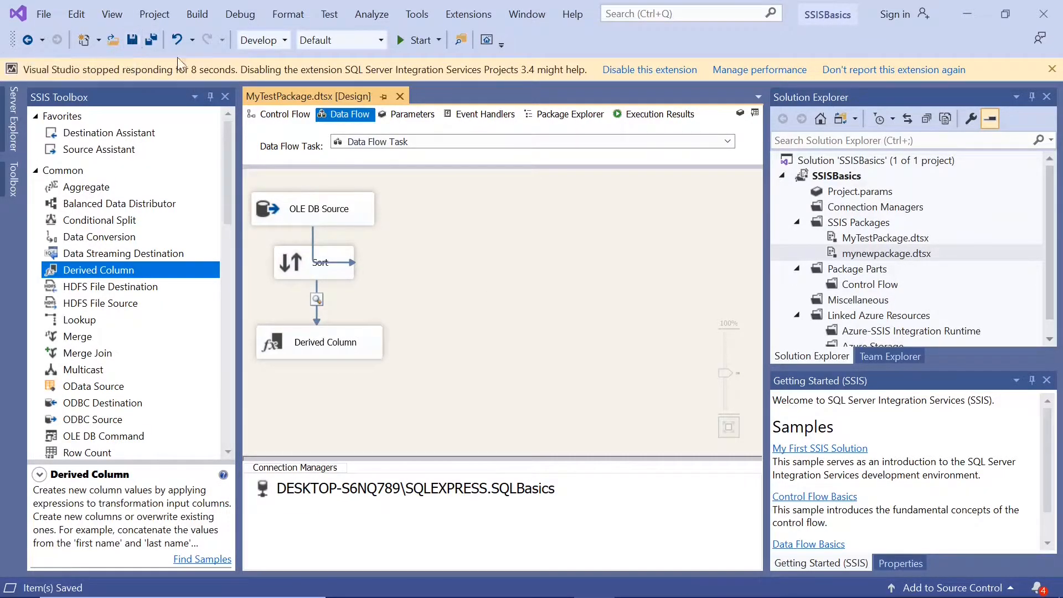
Run the package to inspect the Sort output in the data viewer, and return to design mode with the Output window closed.
left_click(401, 41)
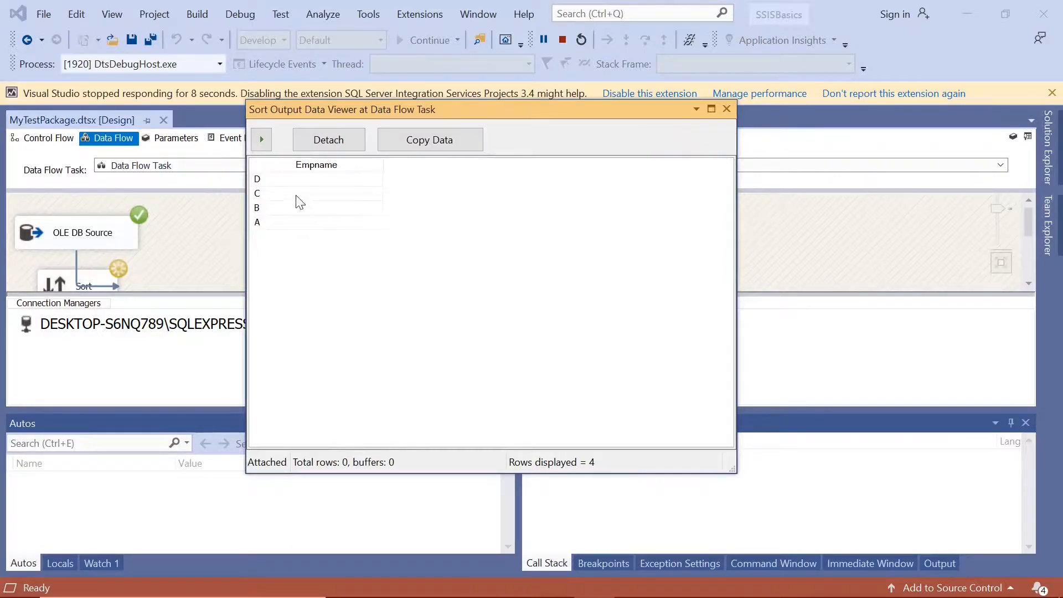
left_click(726, 112)
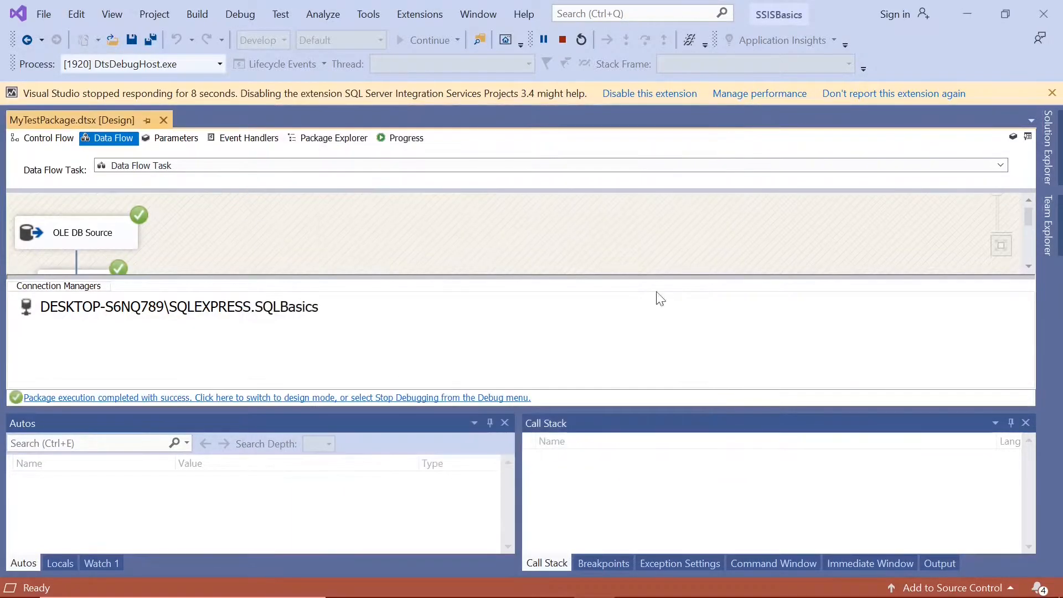
left_click(480, 399)
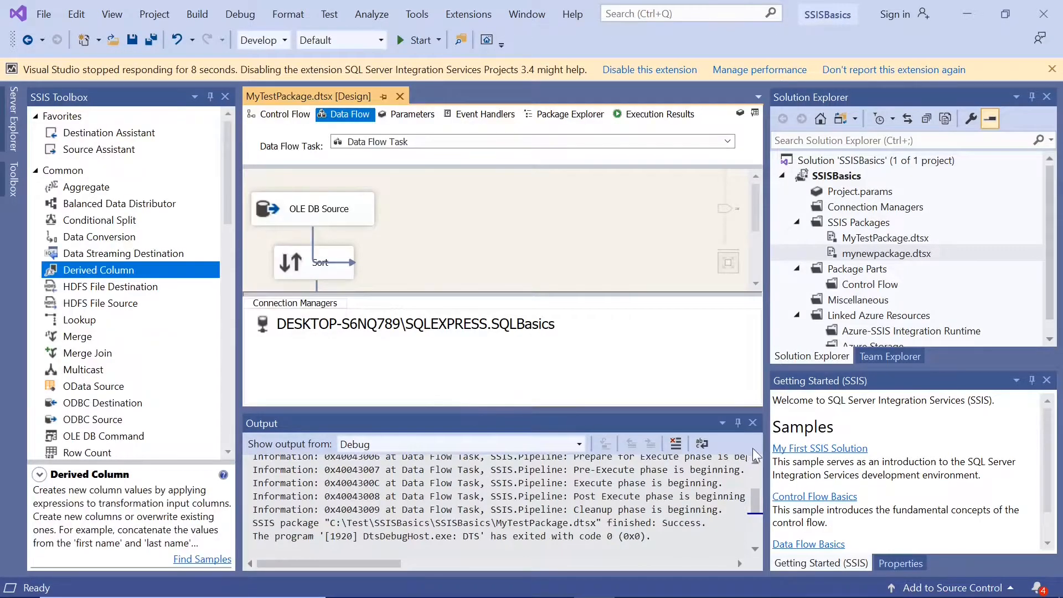
left_click(755, 424)
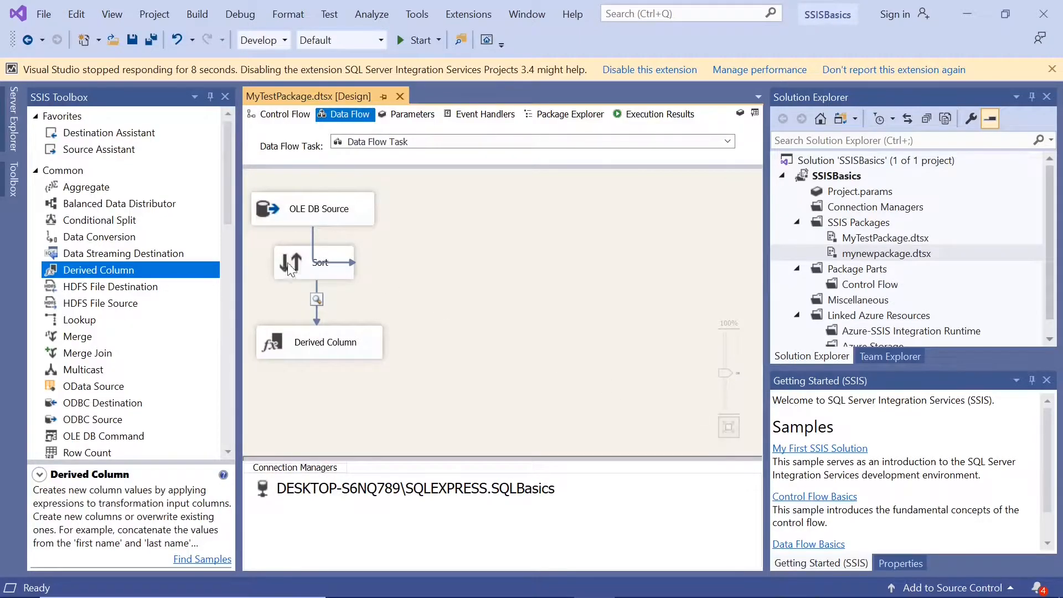
Move the Sort transformation down slightly to straighten its connecting path from OLE DB Source.
left_click_drag(283, 267, 280, 274)
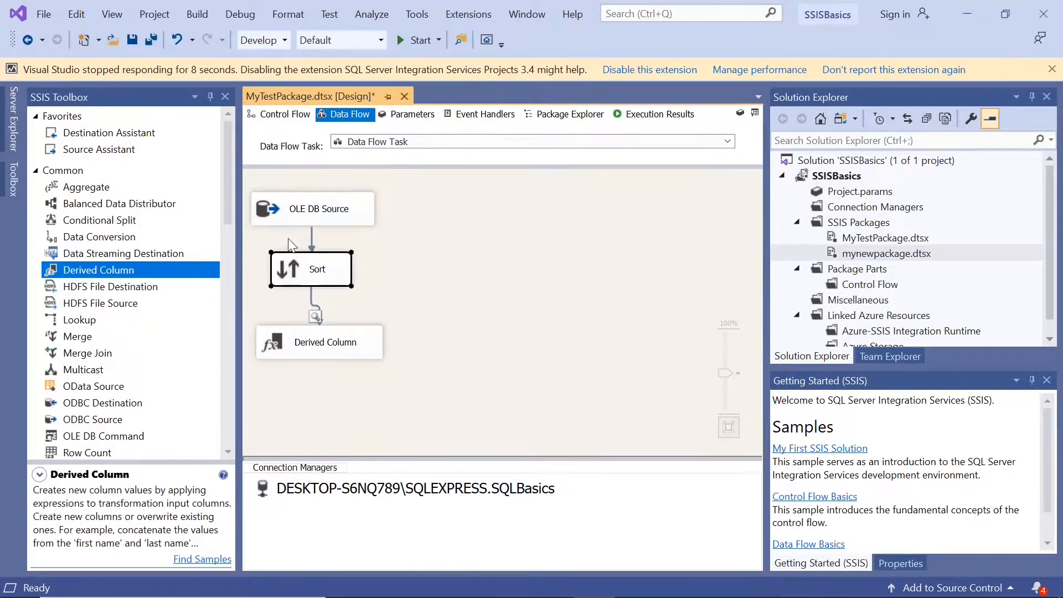
left_click(280, 213)
Switch to SQL Server Management Studio, reconnect, and rerun the SELECT TOP (1000) query on Names1 to check the source rows.
left_click(635, 587)
left_click_drag(493, 145, 245, 129)
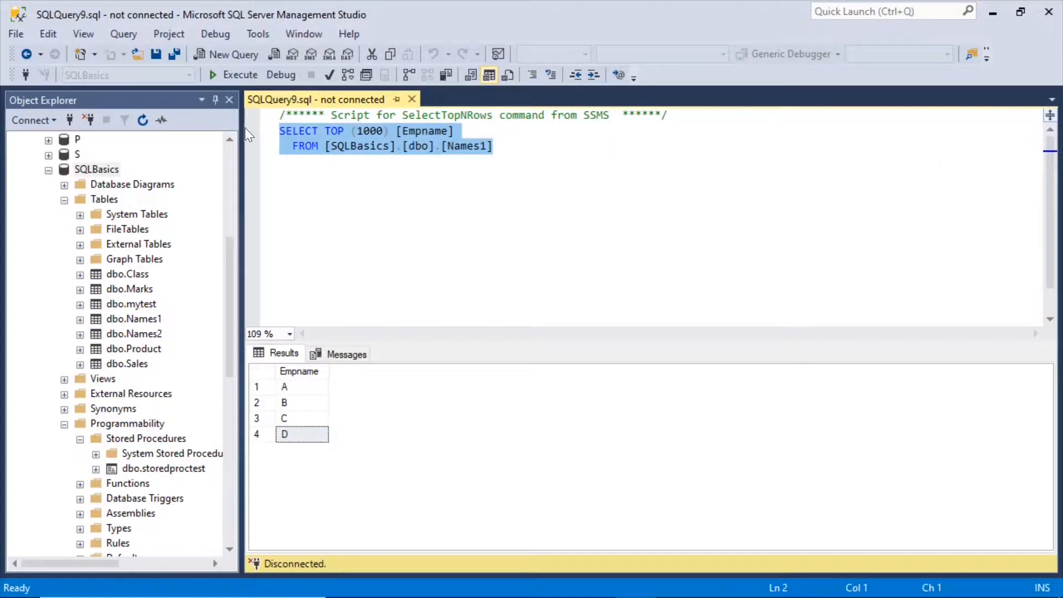
left_click(238, 73)
left_click(471, 326)
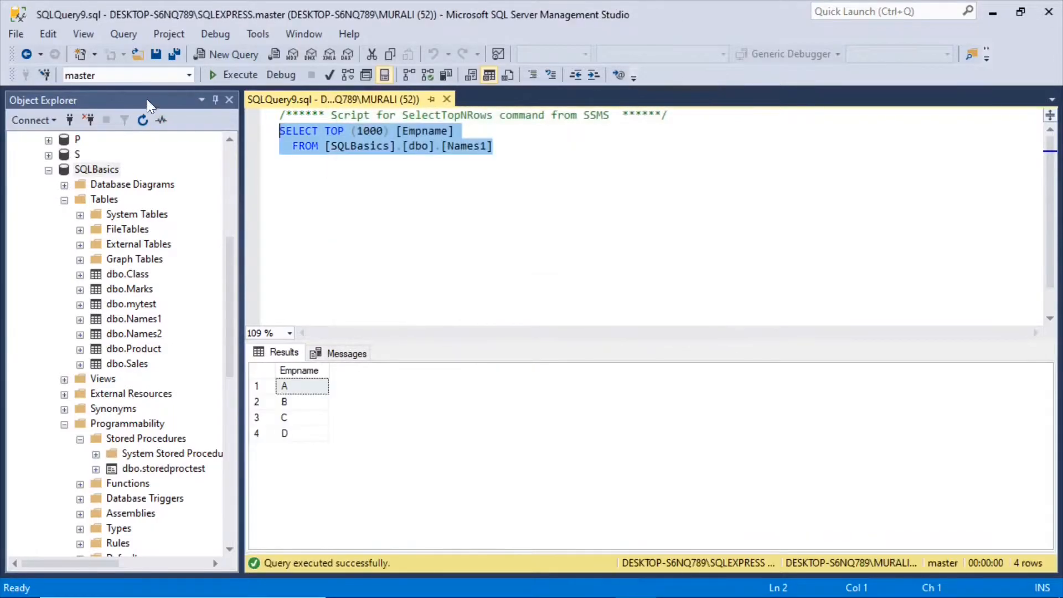
Set the query window's database to S and return to Visual Studio.
left_click(189, 74)
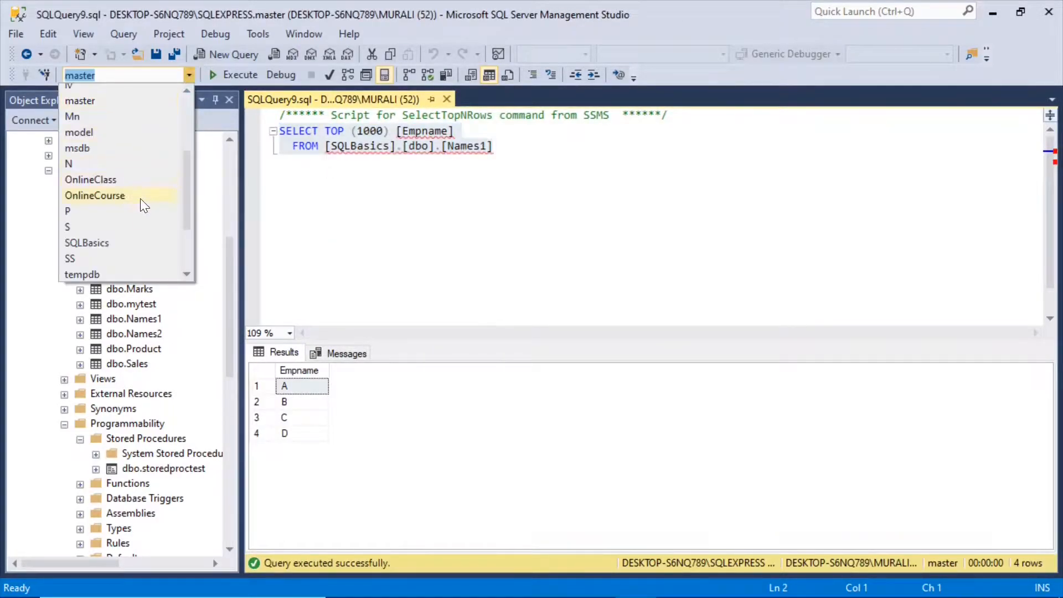
left_click(111, 227)
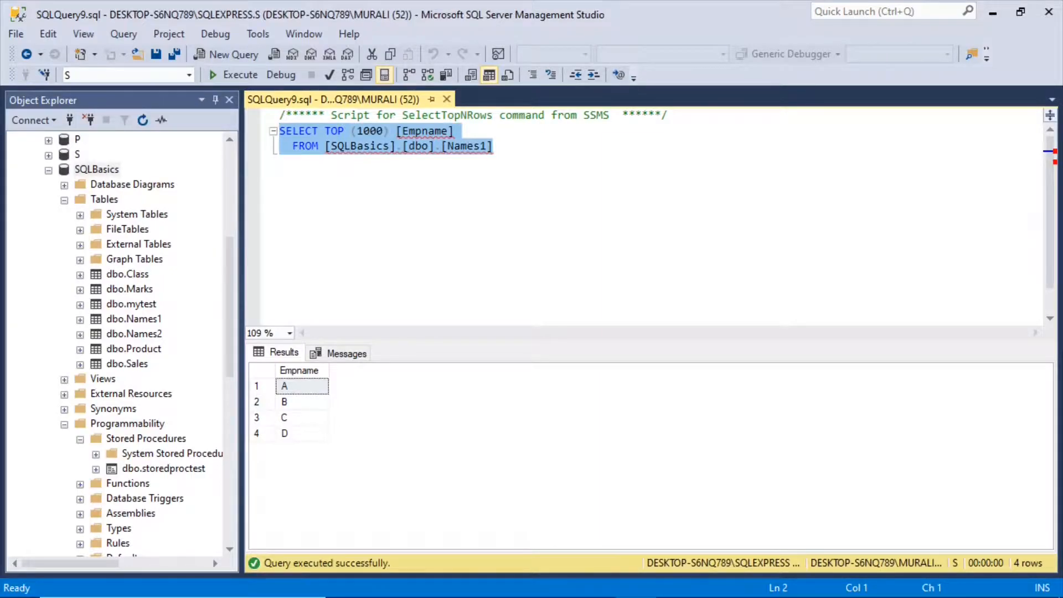
left_click(553, 221)
mouse_move(583, 596)
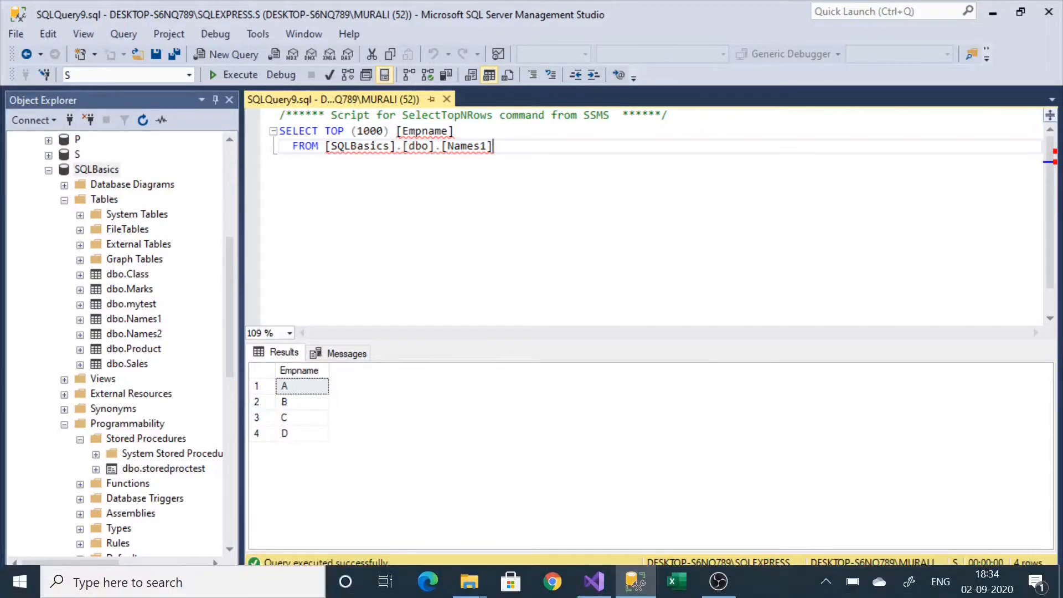
left_click(985, 17)
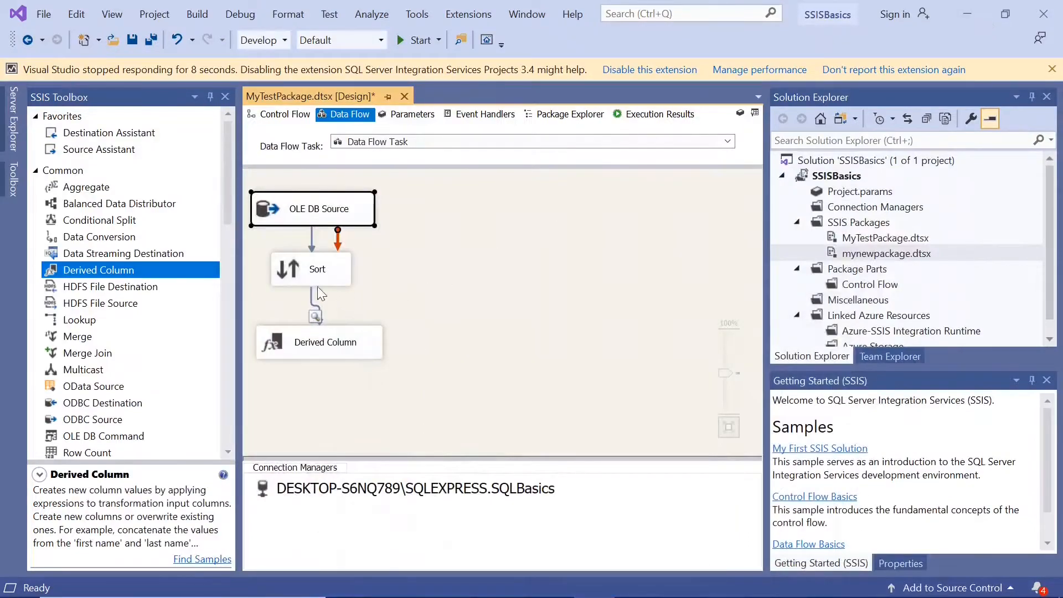
Review the Sort transformation's Empname output alias and sort type, and close its editor without changes.
double_click(285, 269)
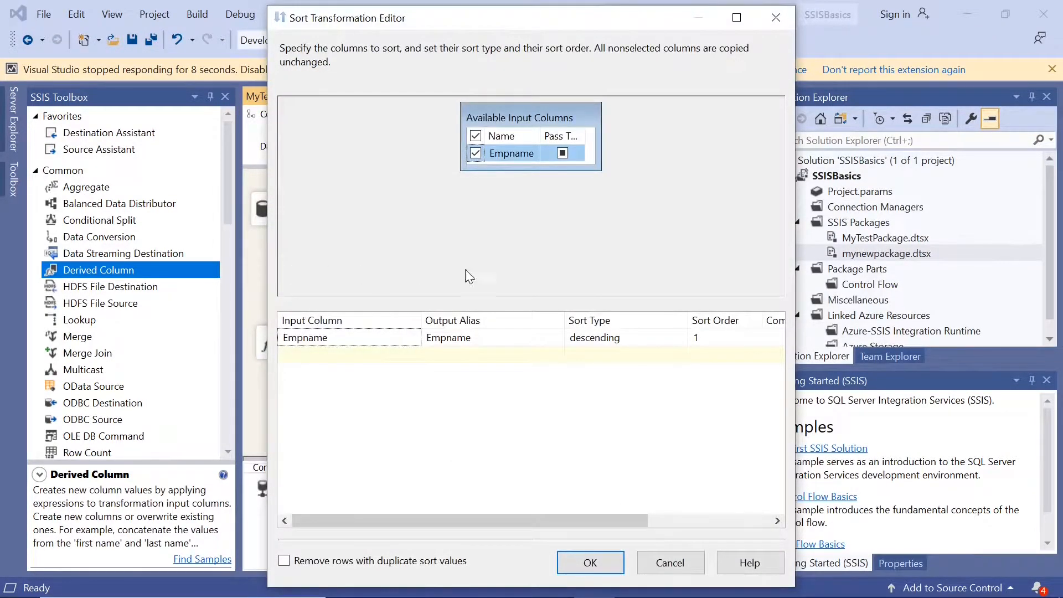
left_click(468, 338)
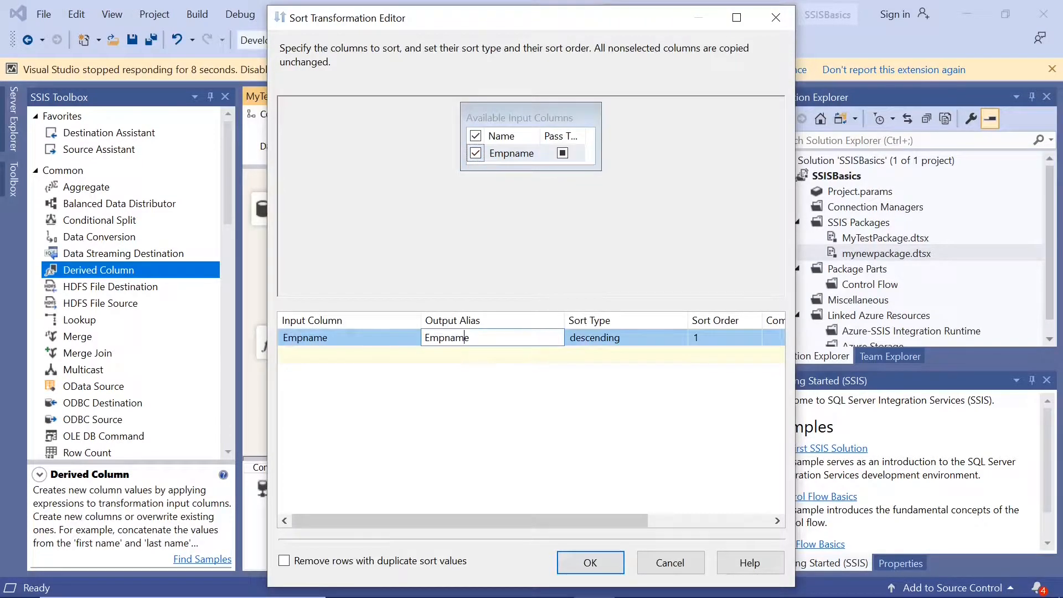
left_click(621, 342)
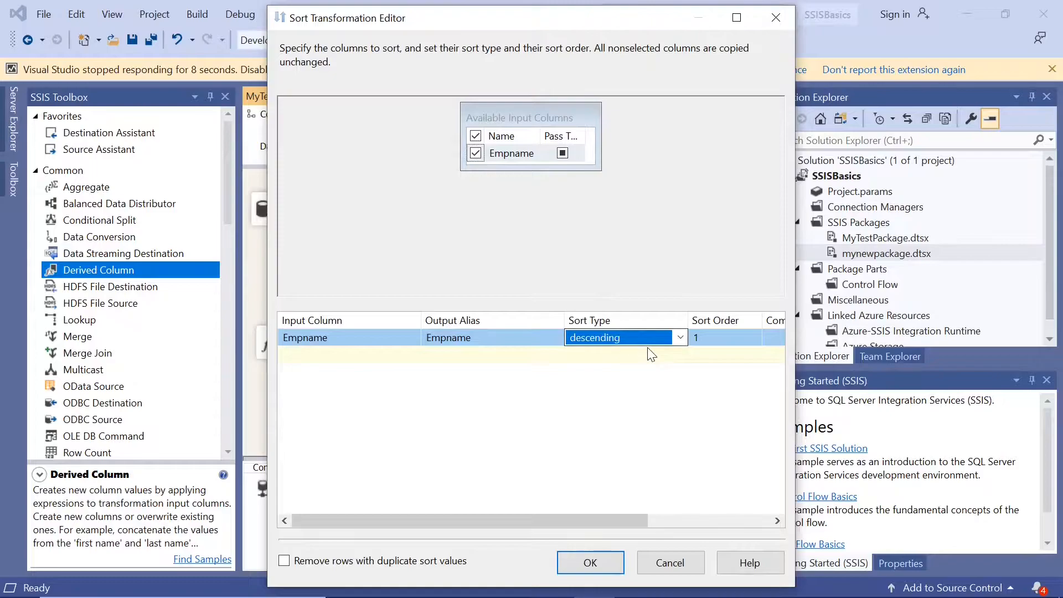
left_click(669, 562)
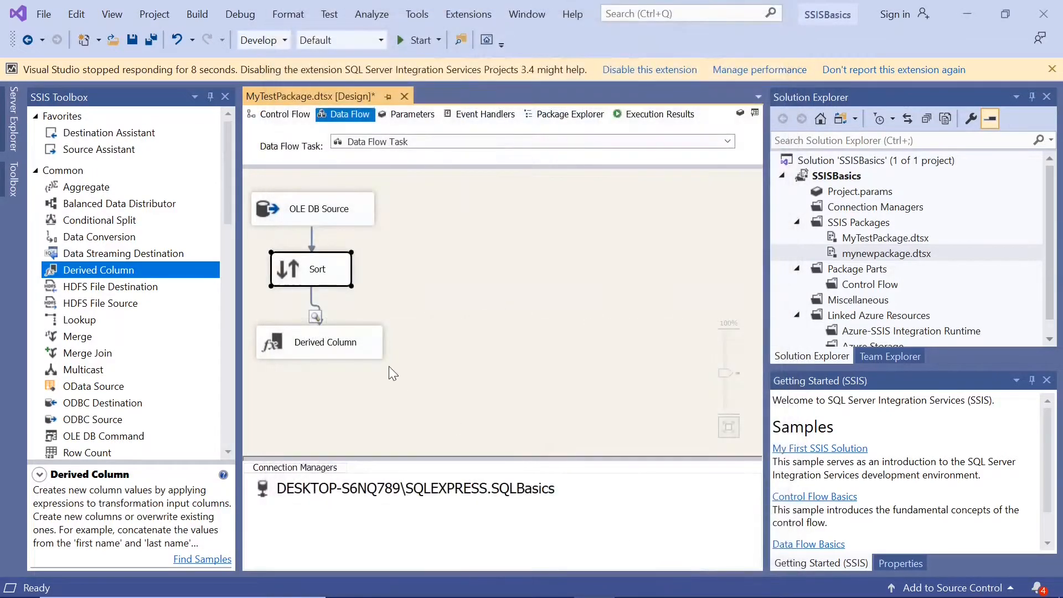
Align the Derived Column transformation directly beneath Sort and save the package.
left_click(275, 336)
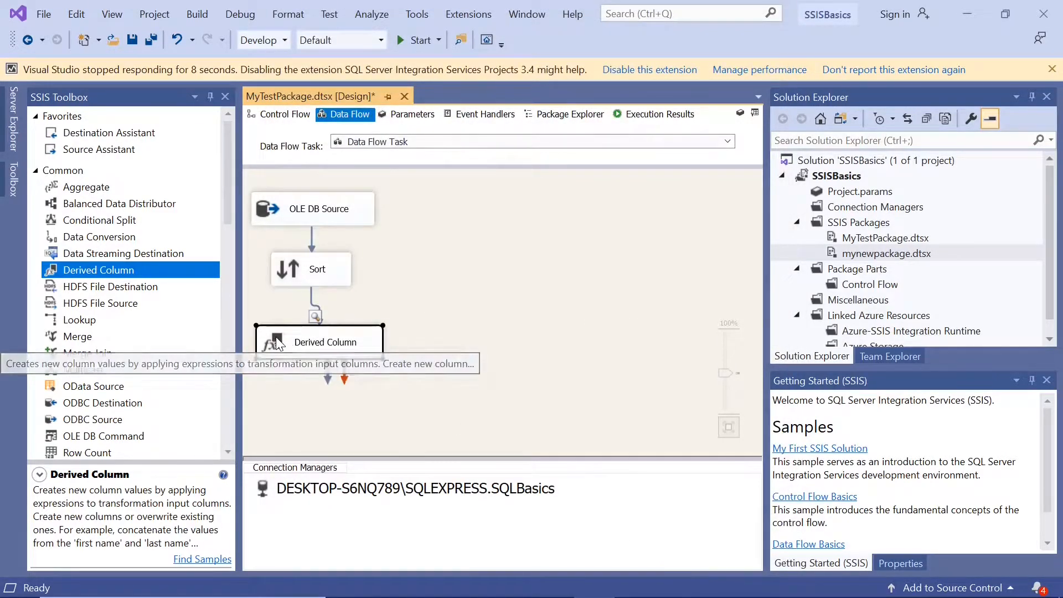
left_click_drag(276, 336, 270, 349)
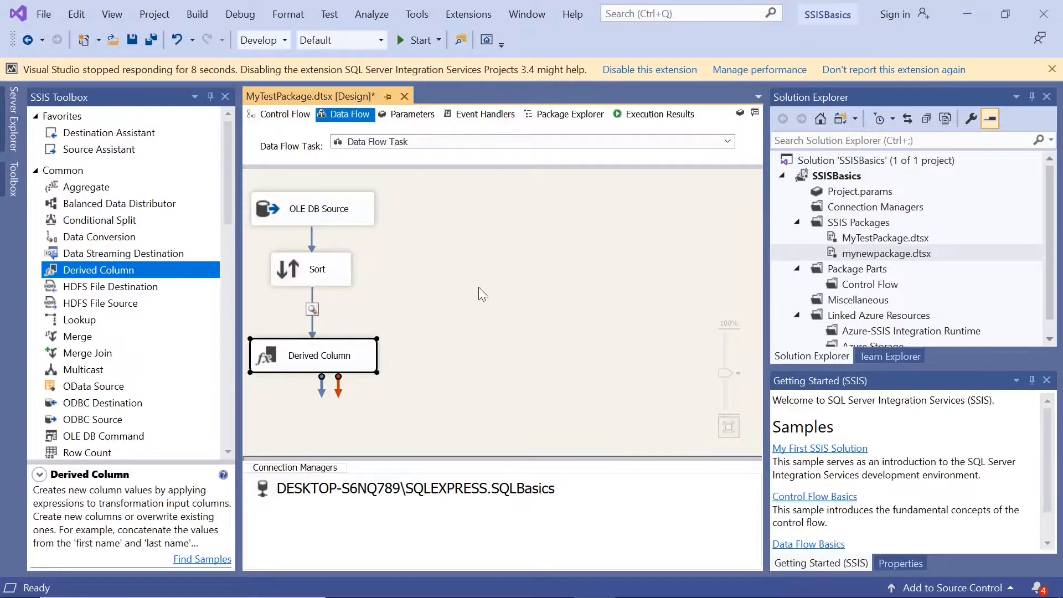
left_click(134, 37)
Run the package to examine the sorted Empname rows in the data viewer, then return to design mode with the Output window closed.
left_click(400, 43)
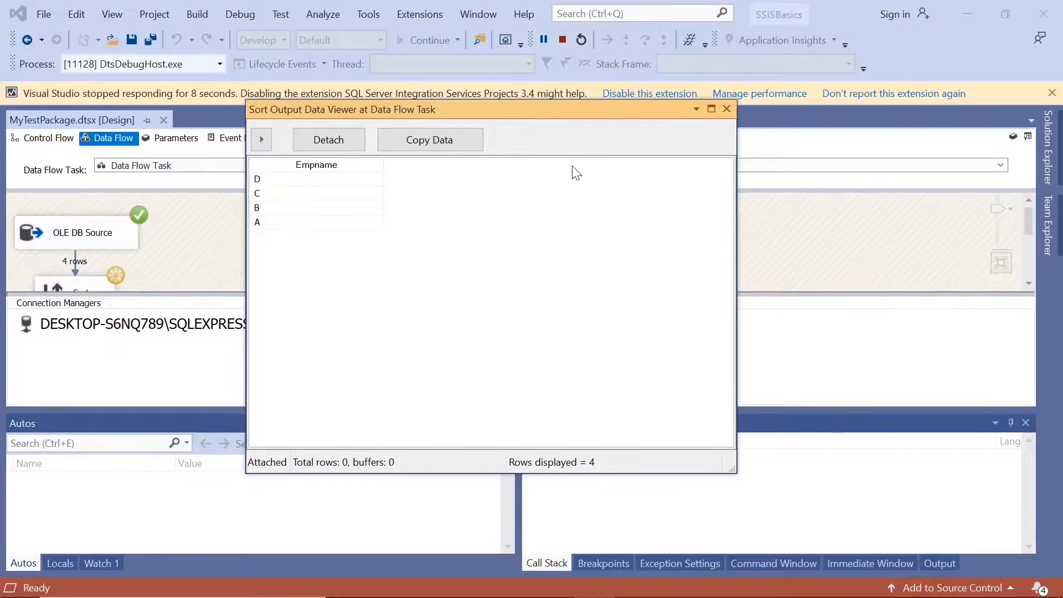
left_click(727, 109)
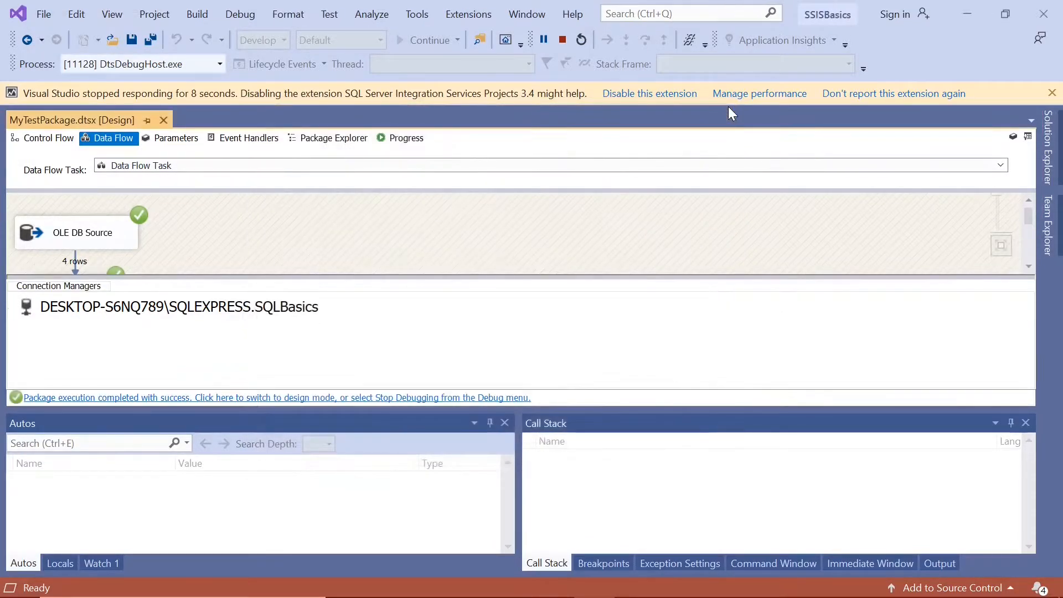
left_click(343, 398)
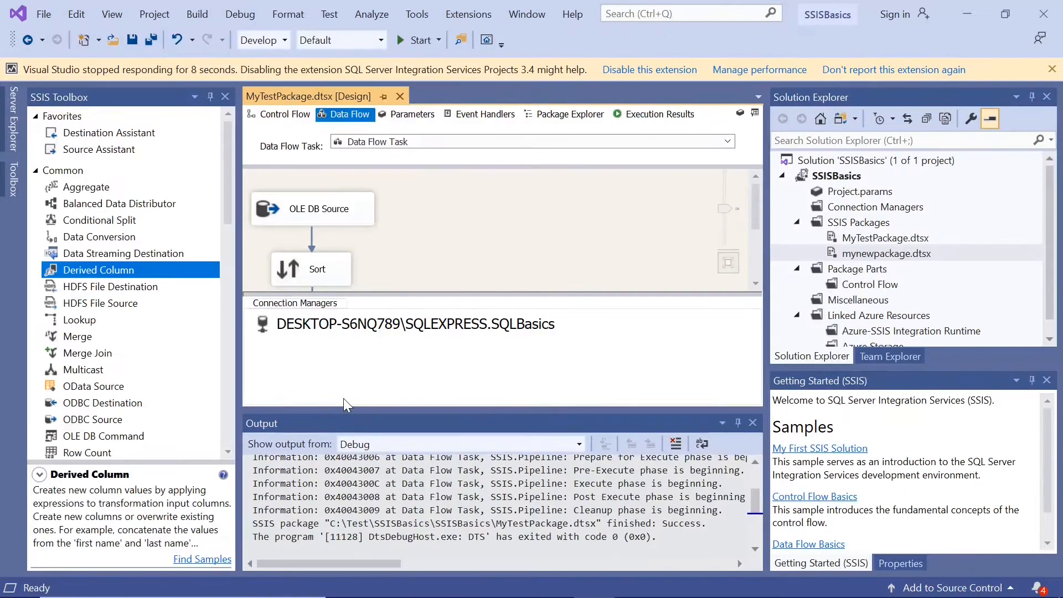
left_click(752, 423)
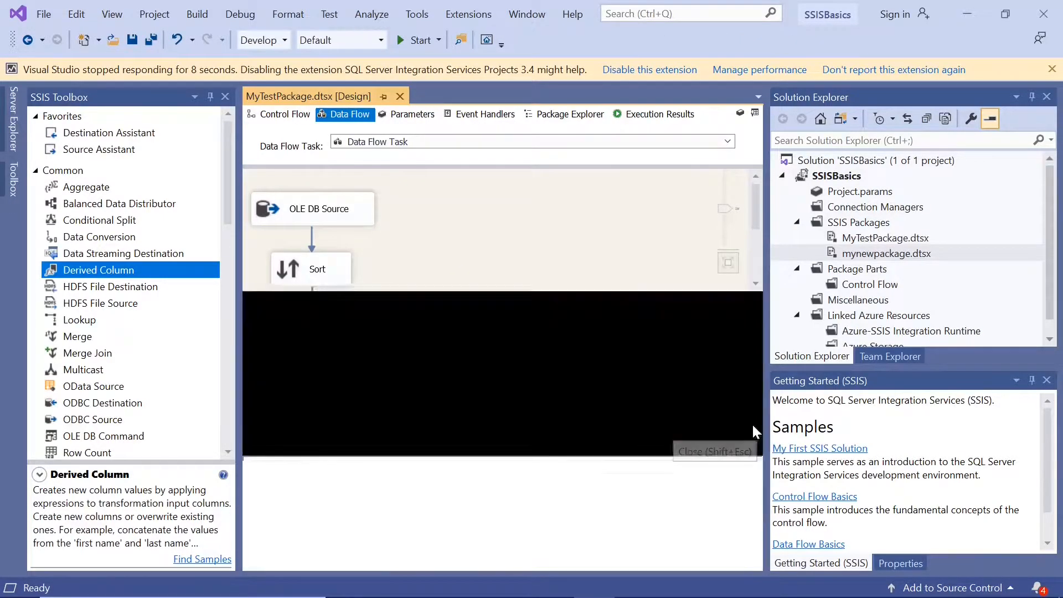
left_click(291, 272)
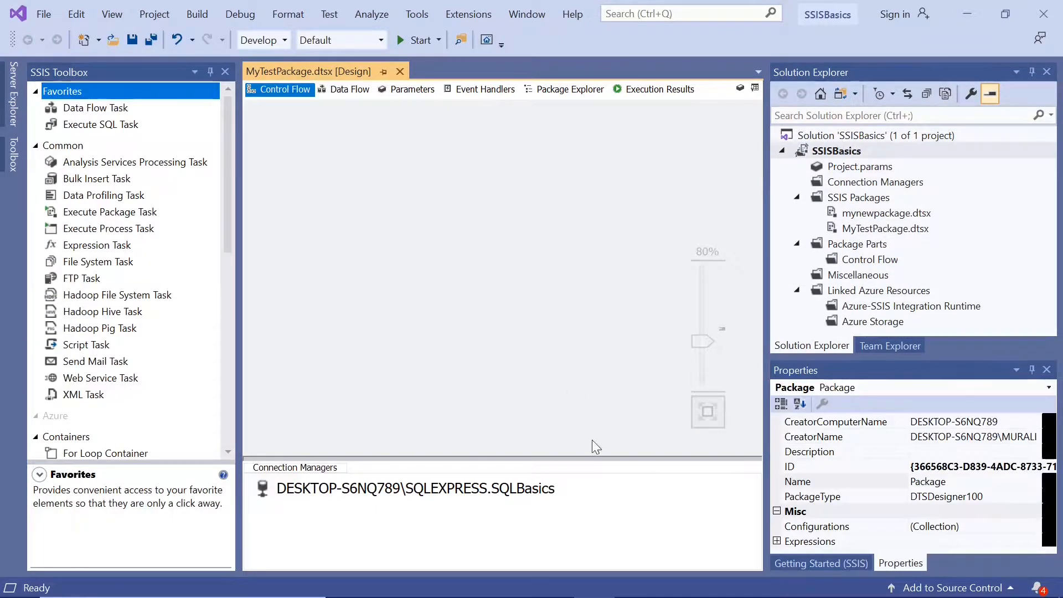
In SQL Server Management Studio's empty query, begin a Create table statement for [SQLBasics].[dbo].[Sorttest].
left_click(635, 586)
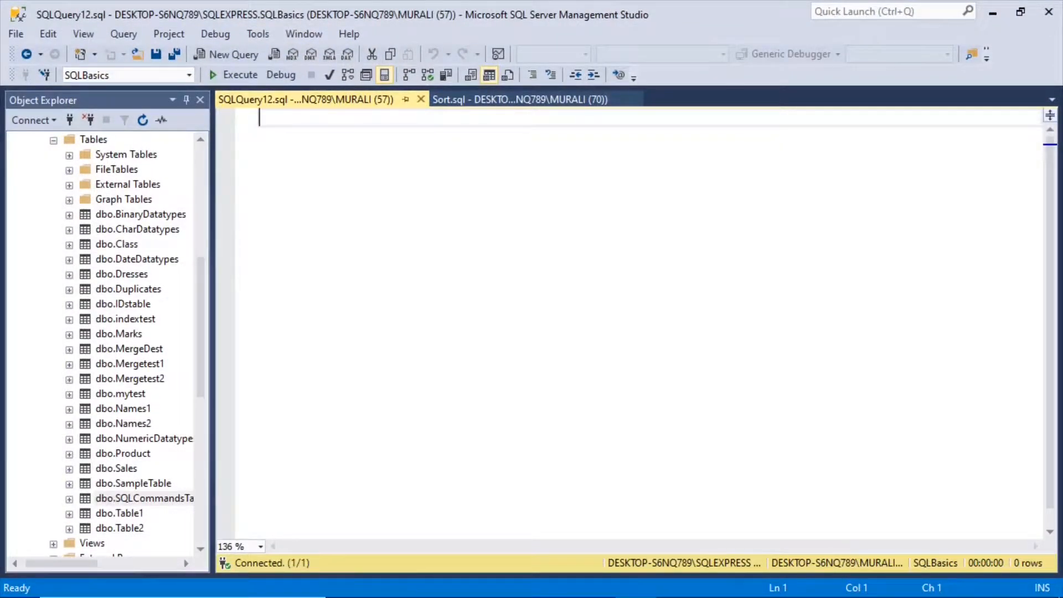
type("Create ")
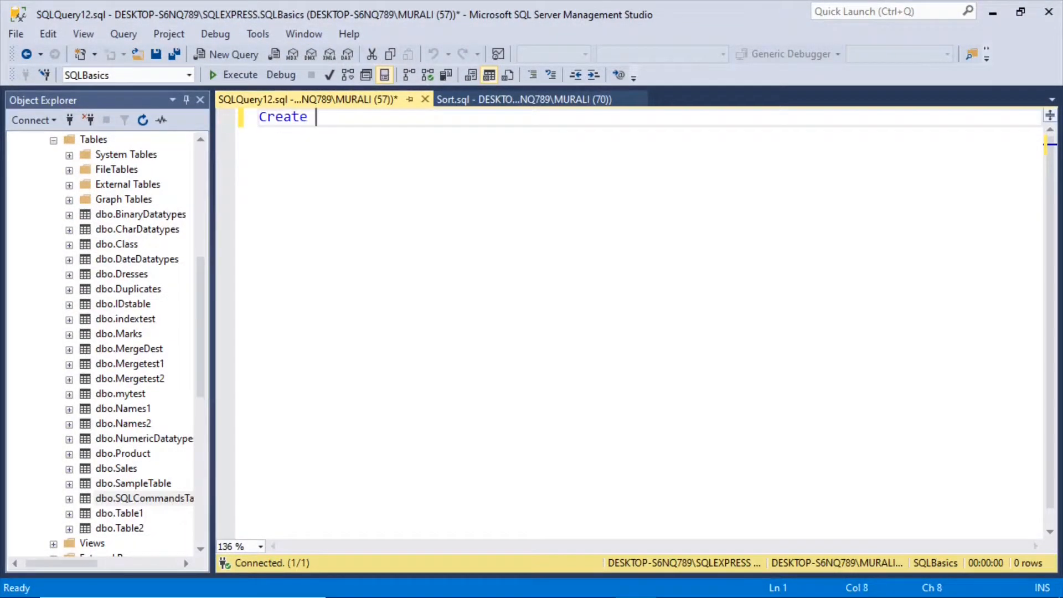
type("table ")
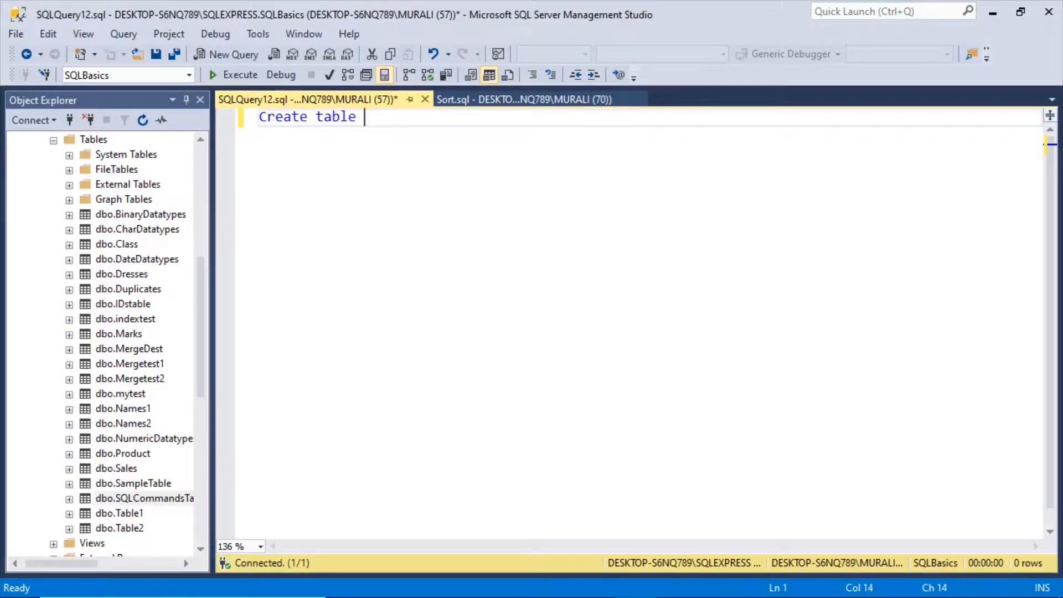
type("[SQLBasics]")
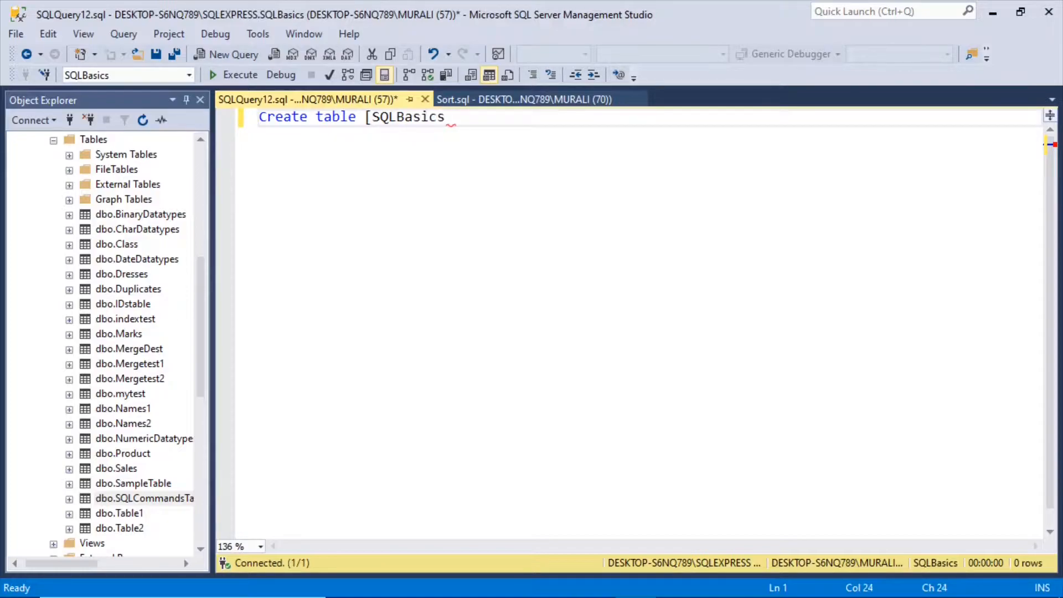
type(".[dbo")
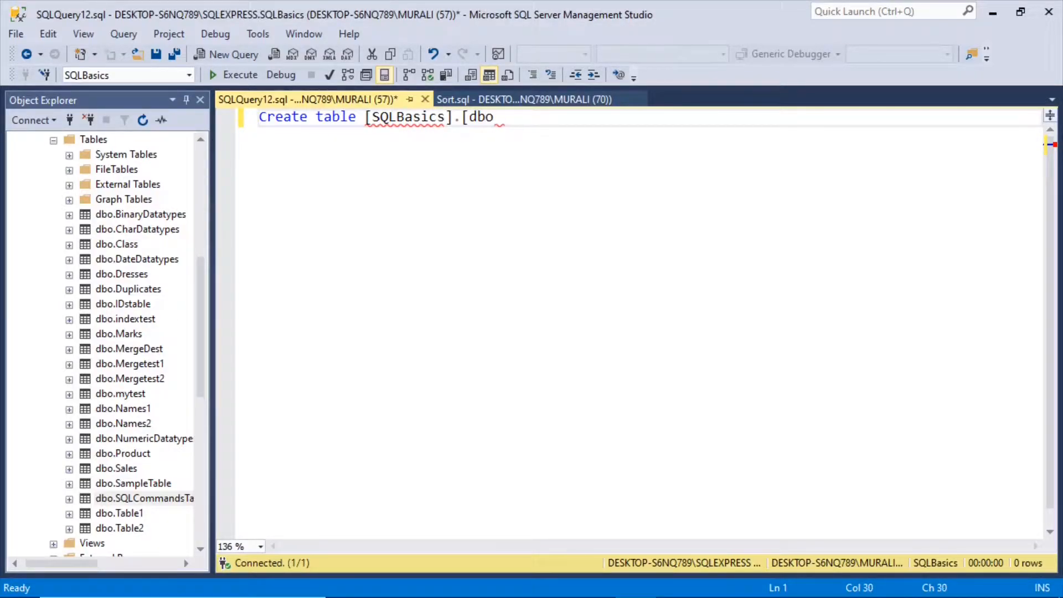
type("].[Sorttest]")
Define the Sorttest table's column as Empname varchar(50) null and end the statement with Go.
key("Return")
type("(")
key("Return")
type("Emp")
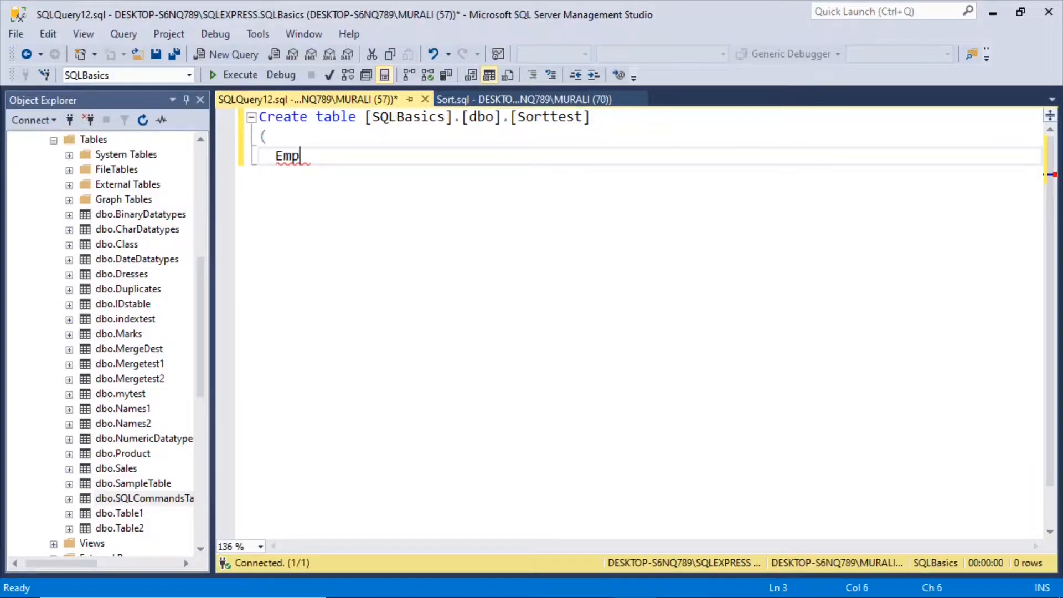
type("name")
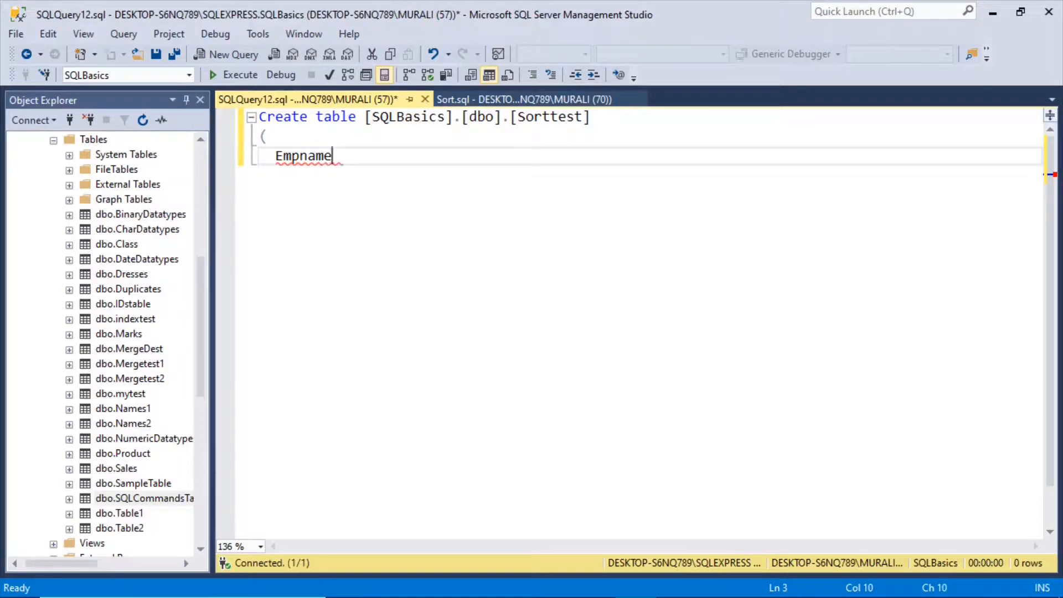
type(" varchar(50) null")
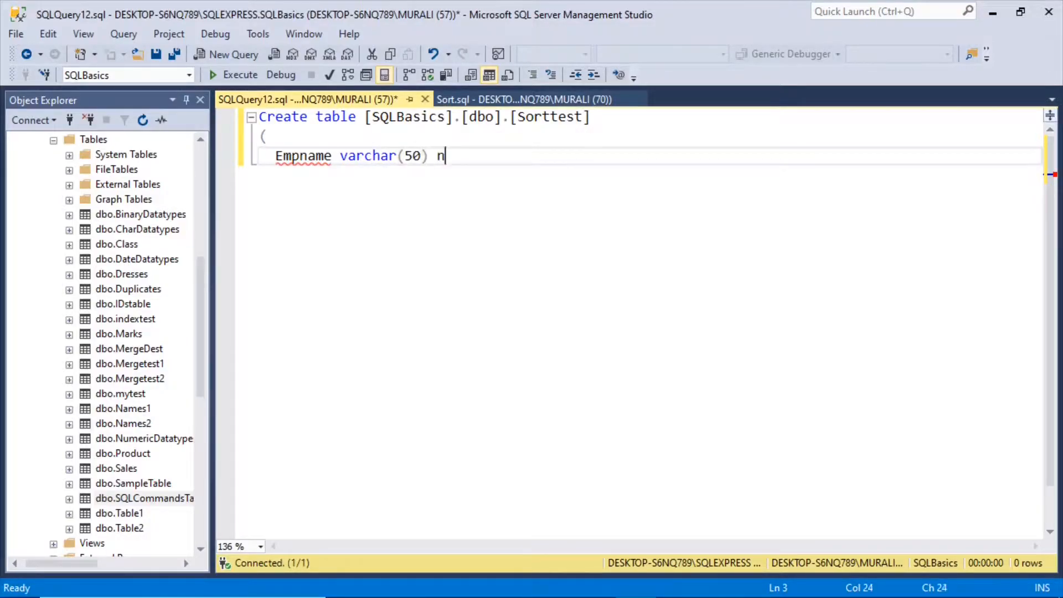
key("Return")
key("BackSpace")
key("BackSpace")
type("(")
key("BackSpace")
type(")")
key("Return")
type("Go")
key("Return")
Add an Insert into statement for [SQLBasics].[dbo].[Sorttest] with the value 'ABC'.
type("Insert into")
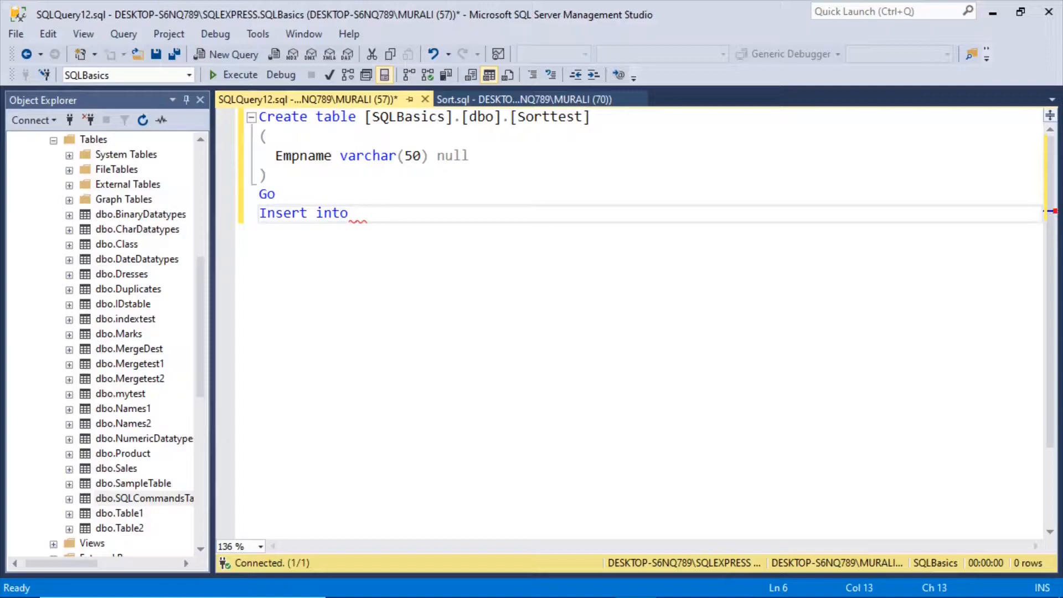
left_click_drag(364, 116, 591, 118)
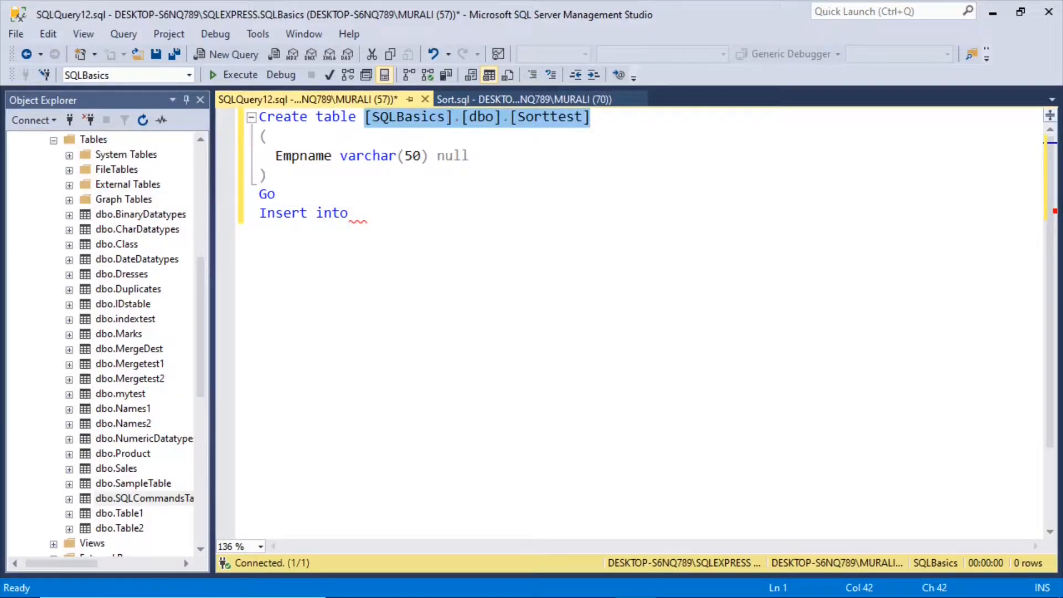
key("ctrl+c")
left_click(357, 213)
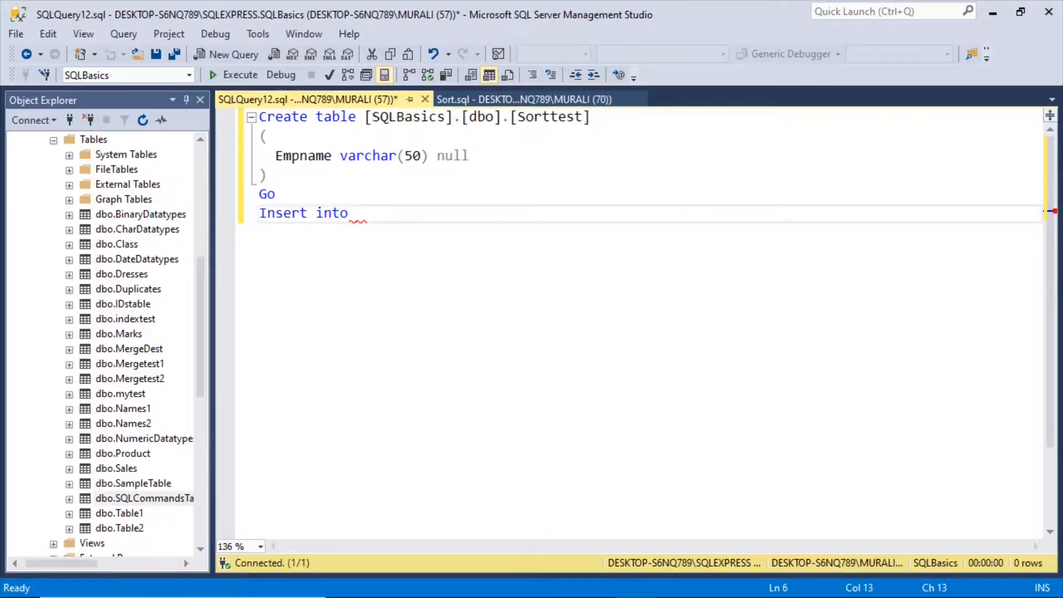
key("ctrl+v")
type("Values")
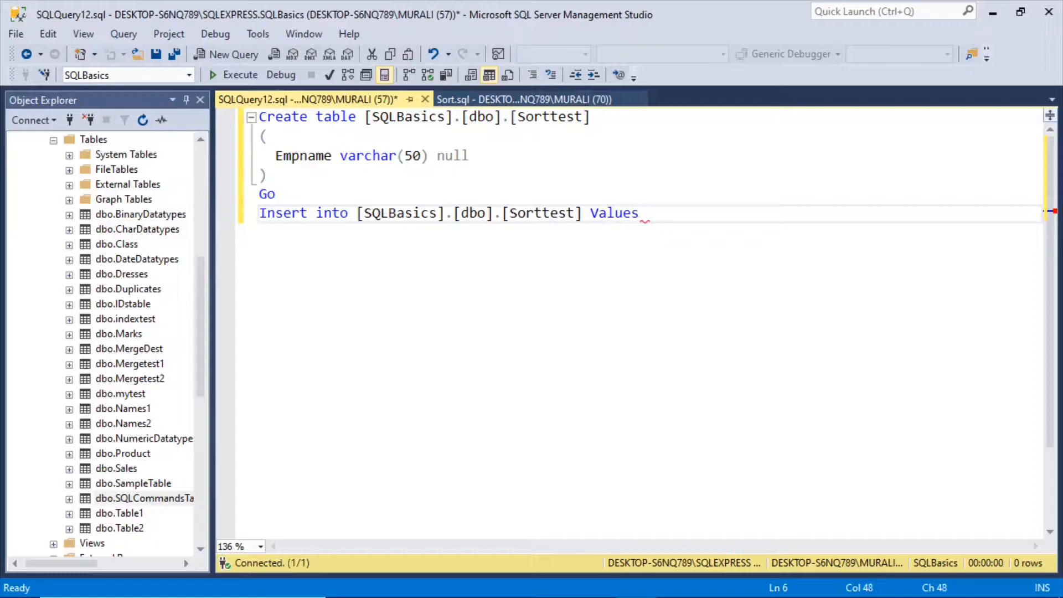
type("('ABC')")
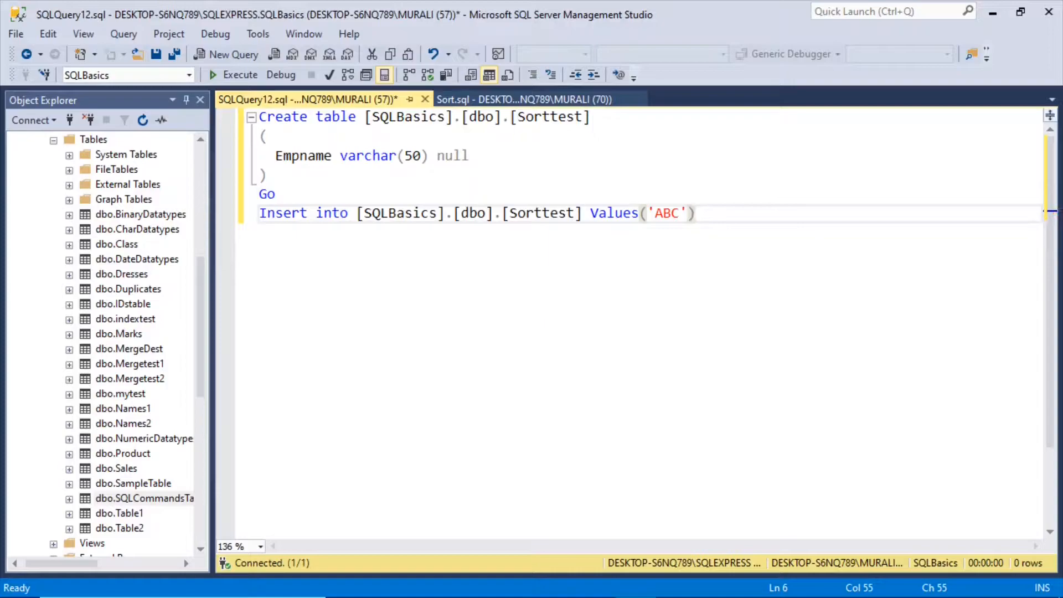
Duplicate the 'ABC' Insert into statement twice on the lines below it.
left_click_drag(696, 213, 260, 211)
key("ctrl+c")
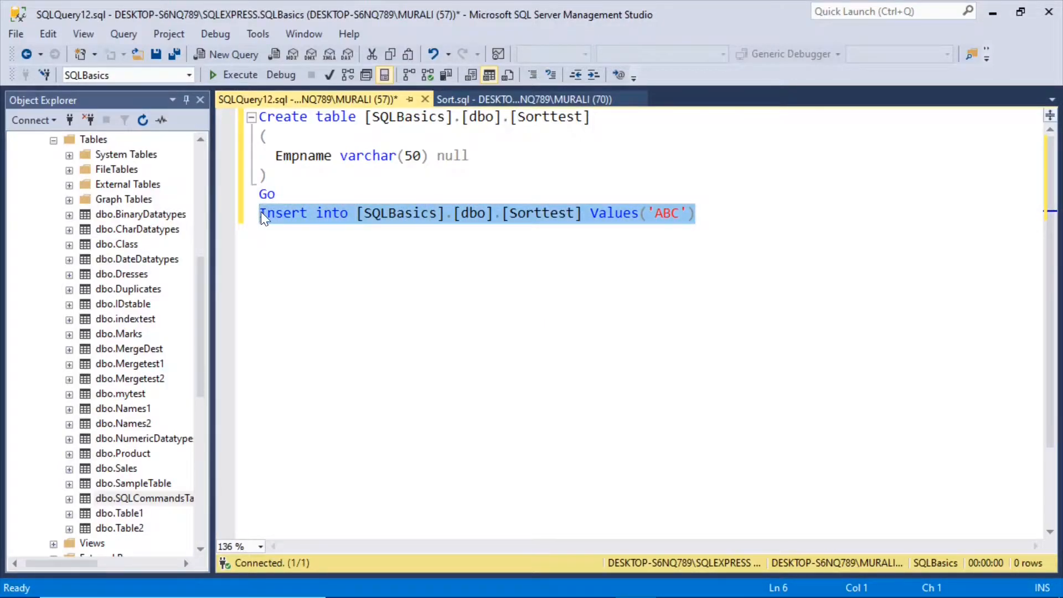
key("End")
key("Return")
key("ctrl+v")
key("Return")
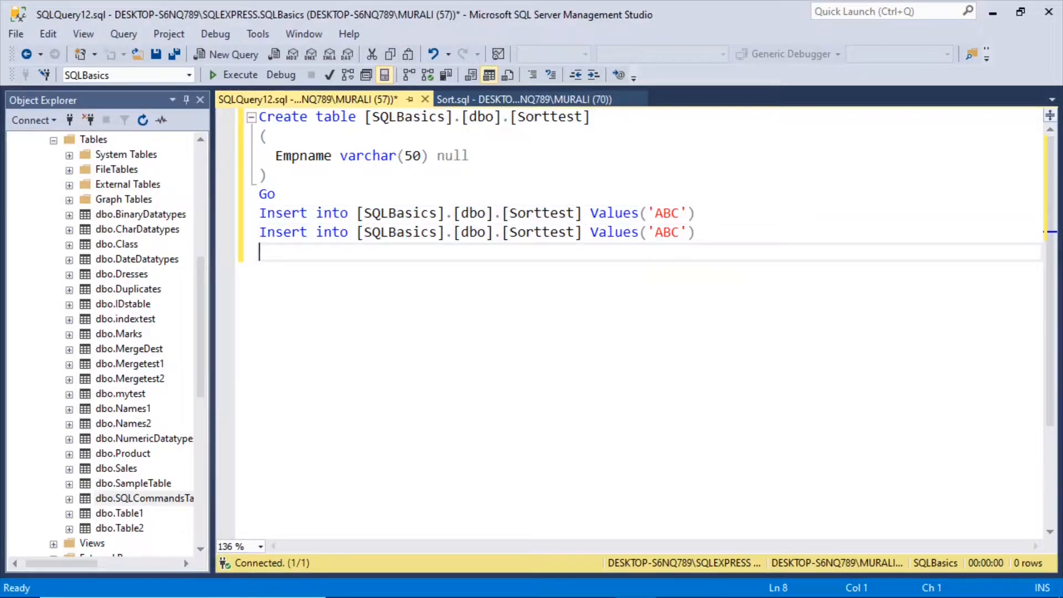
key("ctrl+v")
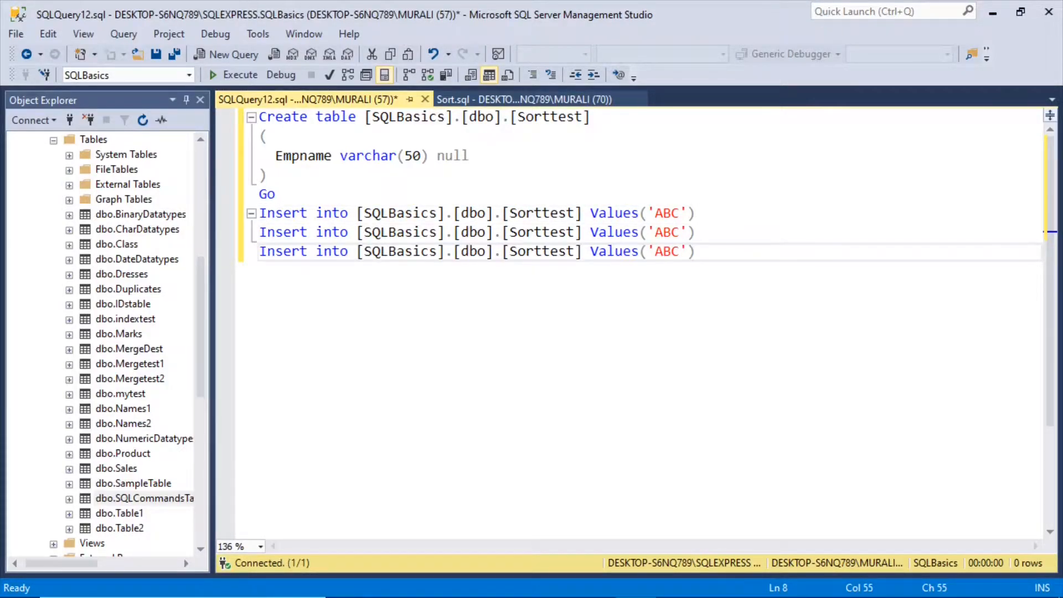
Change the values of the second and third Insert into statements to 'DEF' and 'GHI'.
left_click(680, 232)
key("BackSpace")
key("BackSpace")
key("BackSpace")
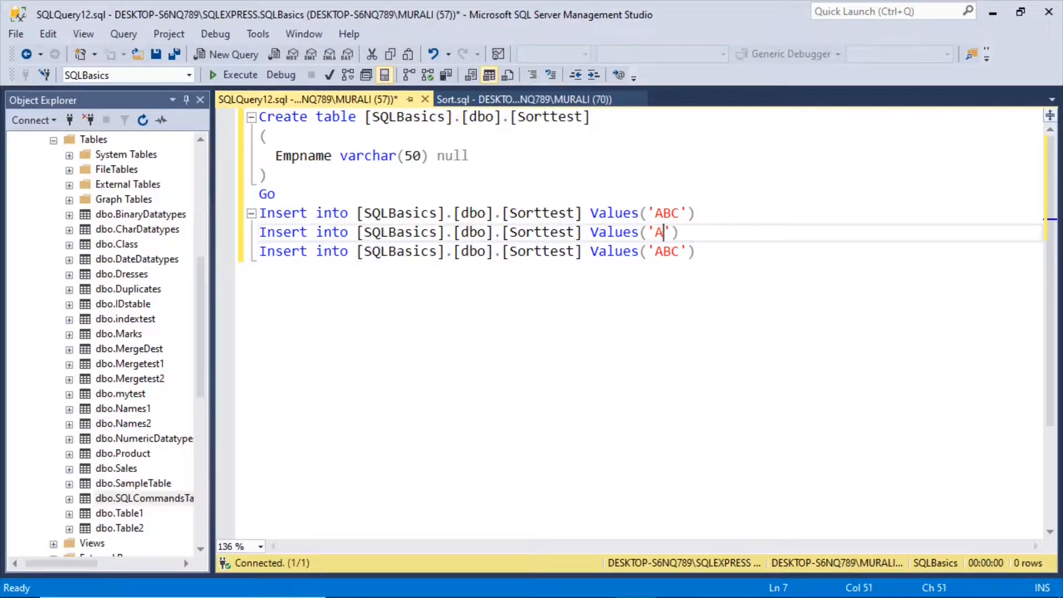
type("DEF")
key("Down")
key("BackSpace")
key("BackSpace")
key("BackSpace")
type("GHI")
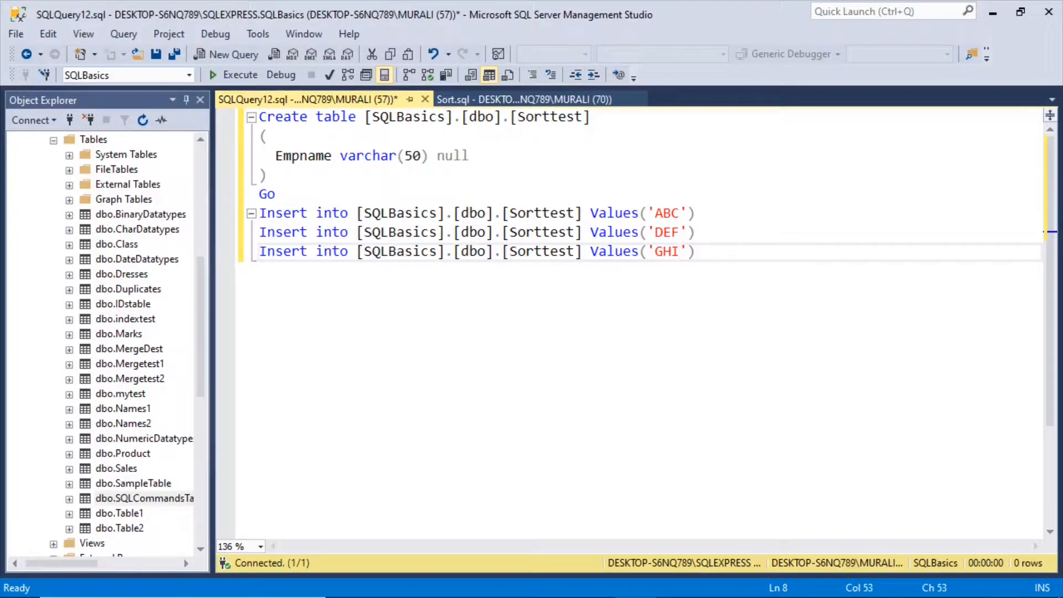
Add three more copies of the 'ABC' Insert into statement below the 'GHI' line.
key("Return")
type("Insert into [SQLBasics].[dbo].[Sorttest] Values('ABC')")
key("Return")
type("Insert into [SQLBasics].[dbo].[Sorttest] Values('ABC')")
key("Return")
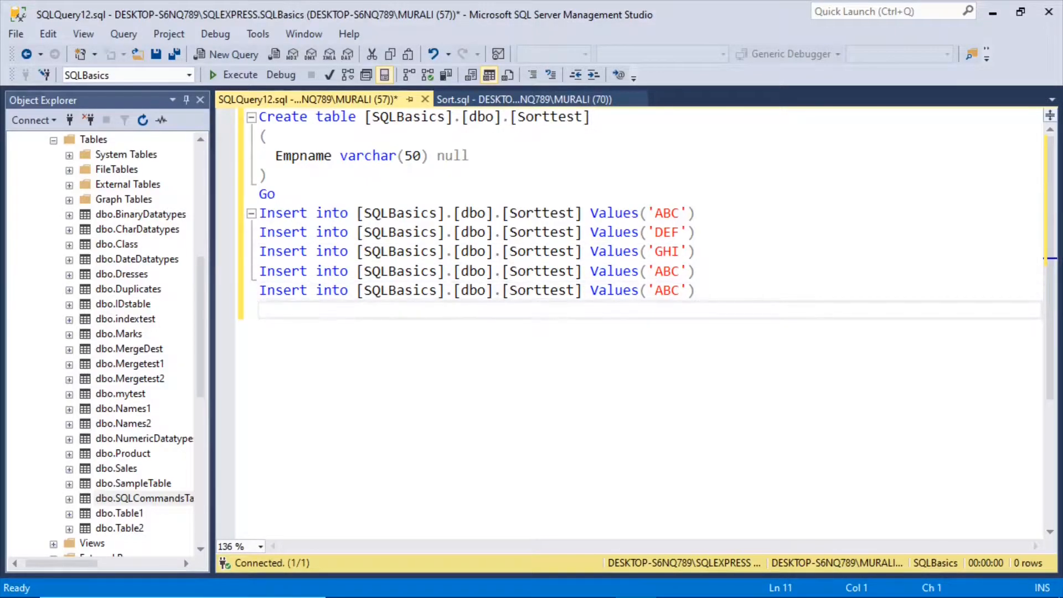
type("Insert into [SQLBasics].[dbo].[Sorttest] Values('ABC')")
Change the values of the fourth and fifth Insert into statements to lowercase 'abc' and 'def'.
left_click(680, 271)
key("BackSpace")
key("BackSpace")
key("BackSpace")
type("abc")
key("Down")
key("BackSpace")
key("BackSpace")
key("BackSpace")
type("def")
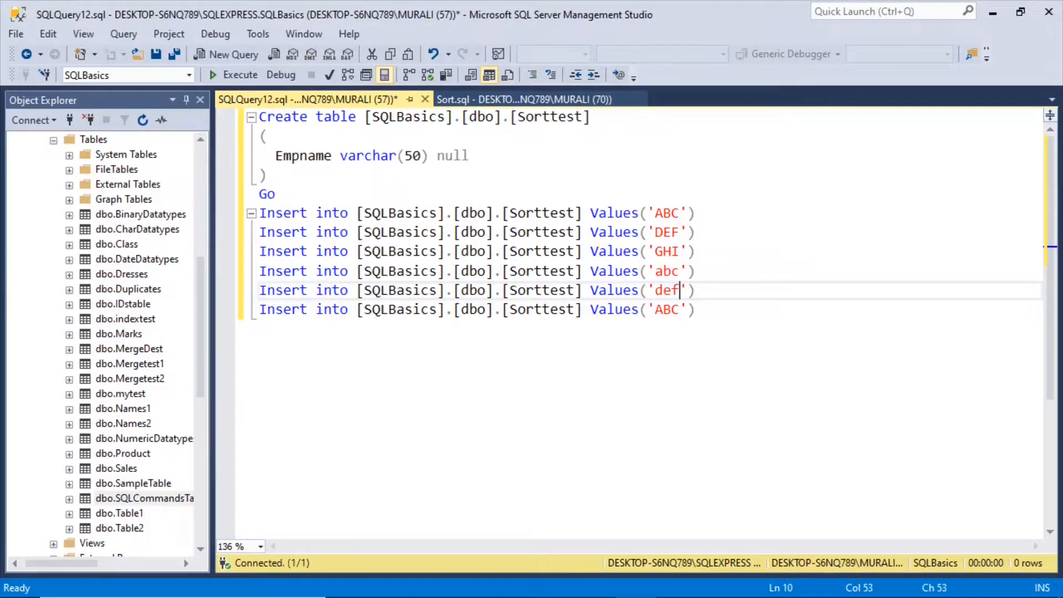
Change the value of the sixth Insert into statement to lowercase 'ghi'.
key("Down")
key("BackSpace")
key("BackSpace")
key("BackSpace")
type("ghi")
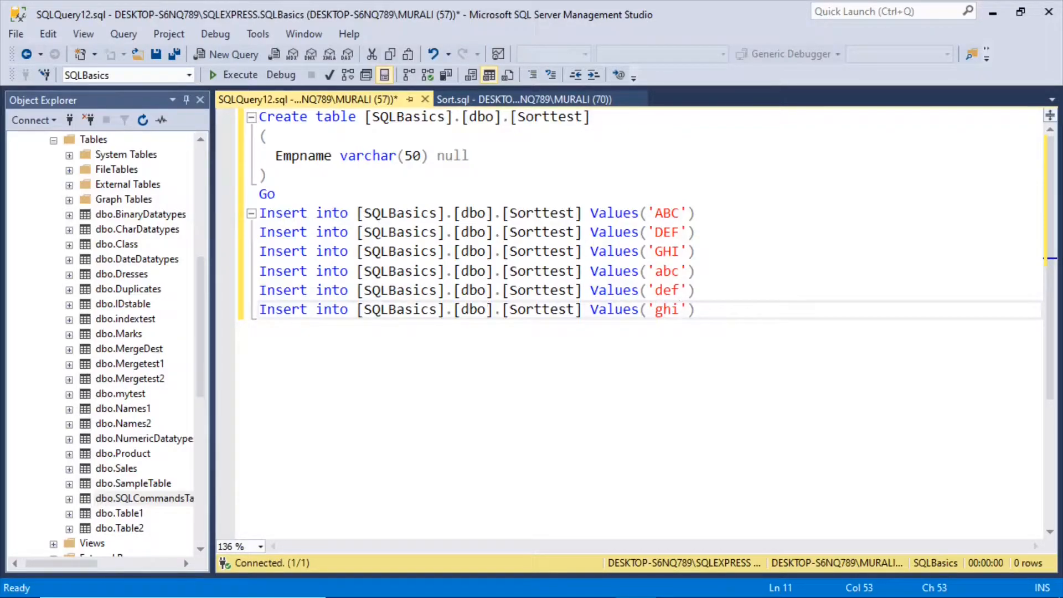
Add another three copies of the 'ABC' Insert into statement below the 'ghi' line.
key("End")
key("Return")
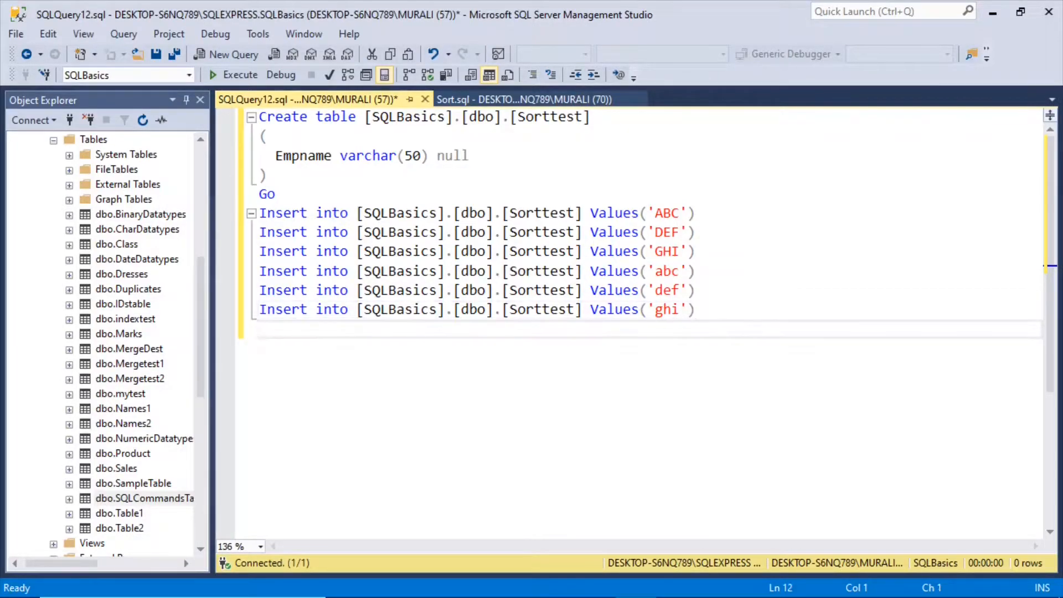
type("Insert into [SQLBasics].[dbo].[Sorttest] Values('ABC')")
key("Return")
type("Insert into [SQLBasics].[dbo].[Sorttest] Values('ABC')")
key("Return")
type("Insert into [SQLBasics].[dbo].[Sorttest] Values('ABC')")
Change the values of the seventh and eighth Insert into statements to mixed-case 'Abc' and 'dEF'.
left_click(680, 328)
key("BackSpace")
key("BackSpace")
type("bc")
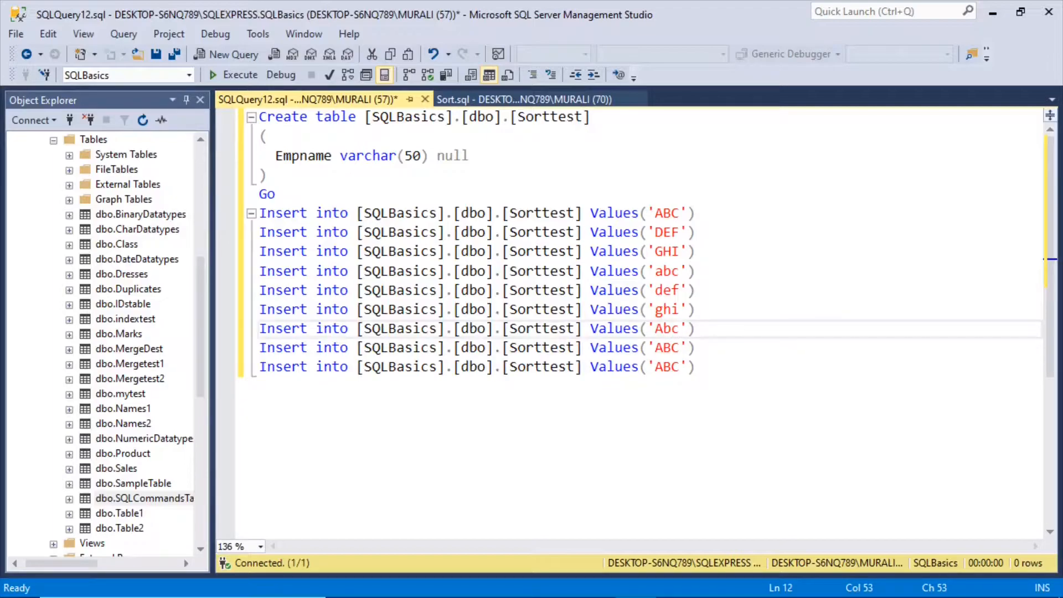
left_click(663, 348)
key("BackSpace")
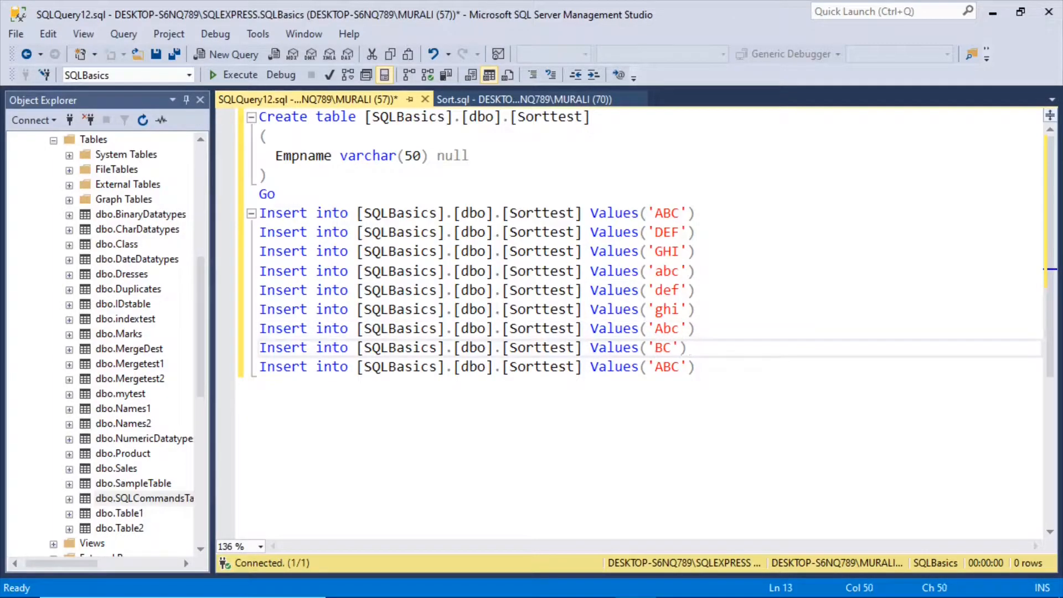
type("d")
key("Delete")
key("Delete")
type("EF")
Change the value of the ninth Insert into statement to 'ghI'.
key("Down")
key("BackSpace")
key("BackSpace")
key("BackSpace")
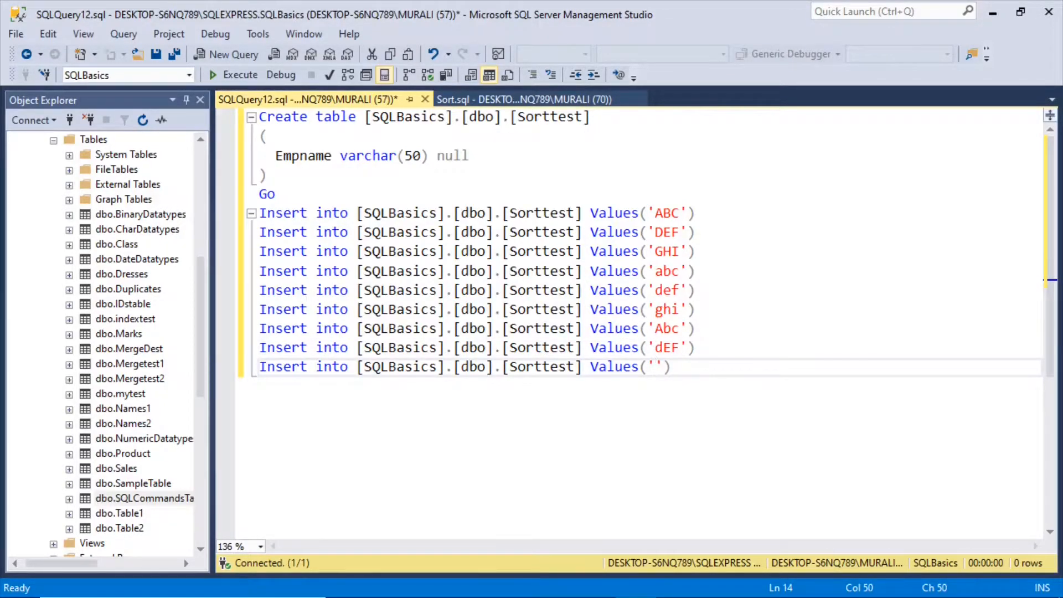
type("ghI")
left_click_drag(663, 329, 678, 367)
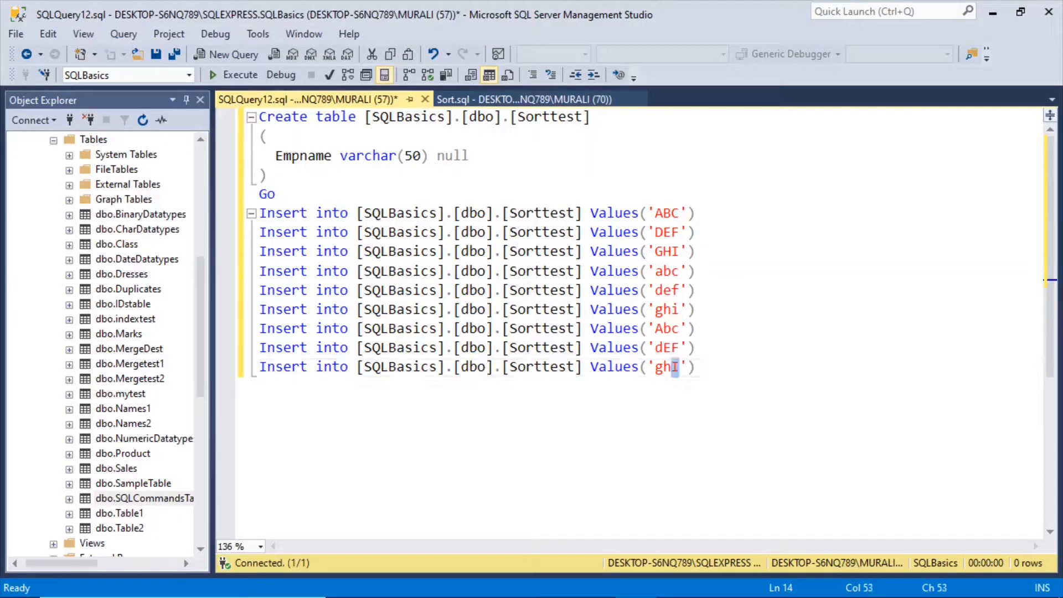
End the block of Insert into statements with Go on a new line.
key("End")
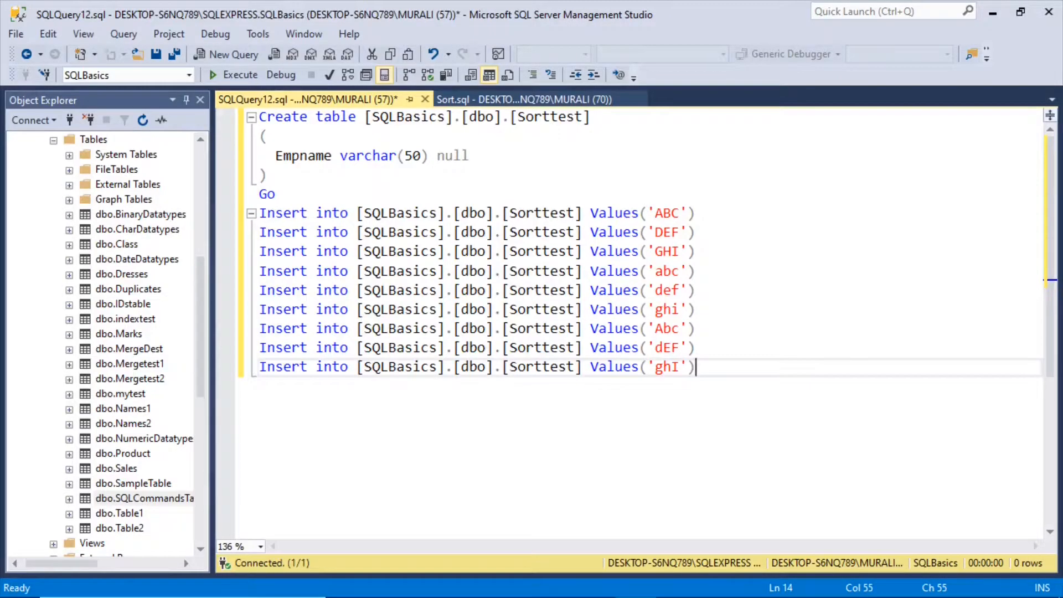
key("Return")
type("Go")
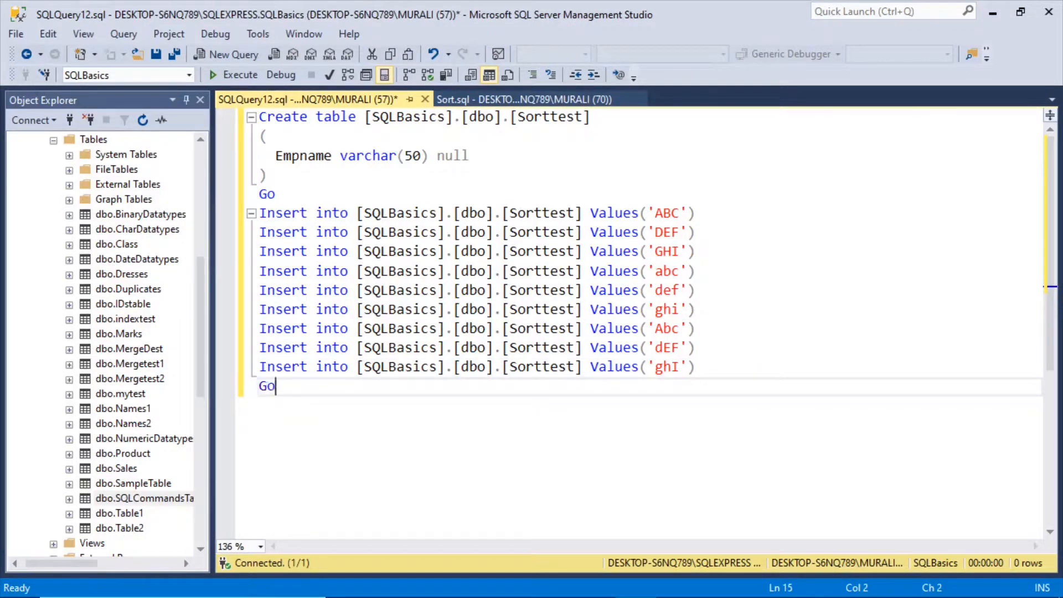
Refresh the SQLBasics table list and execute only the Create table statement for Sorttest with its Go.
right_click(70, 141)
left_click(118, 316)
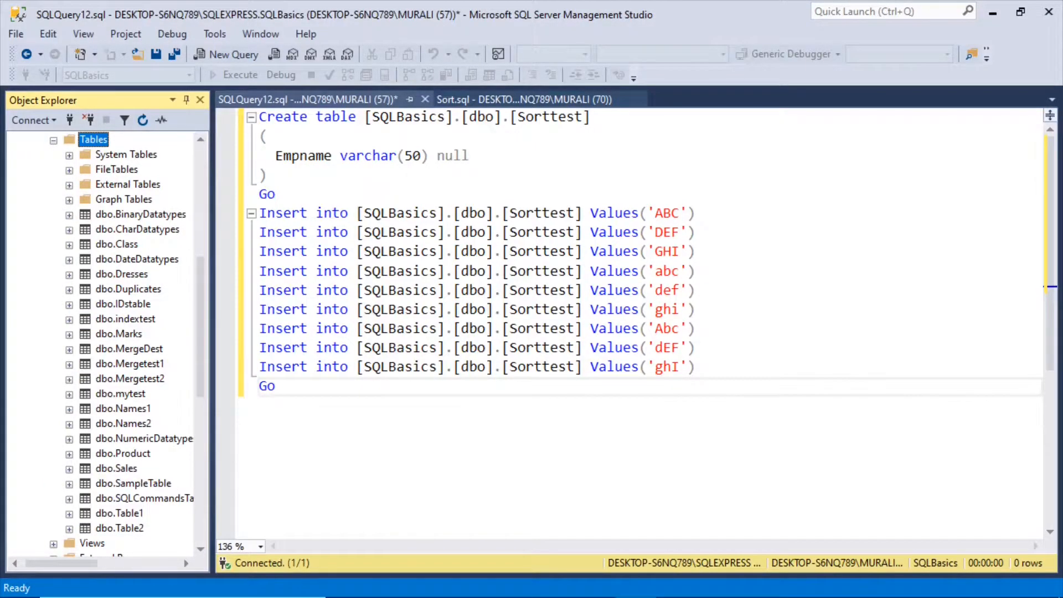
left_click_drag(259, 116, 277, 194)
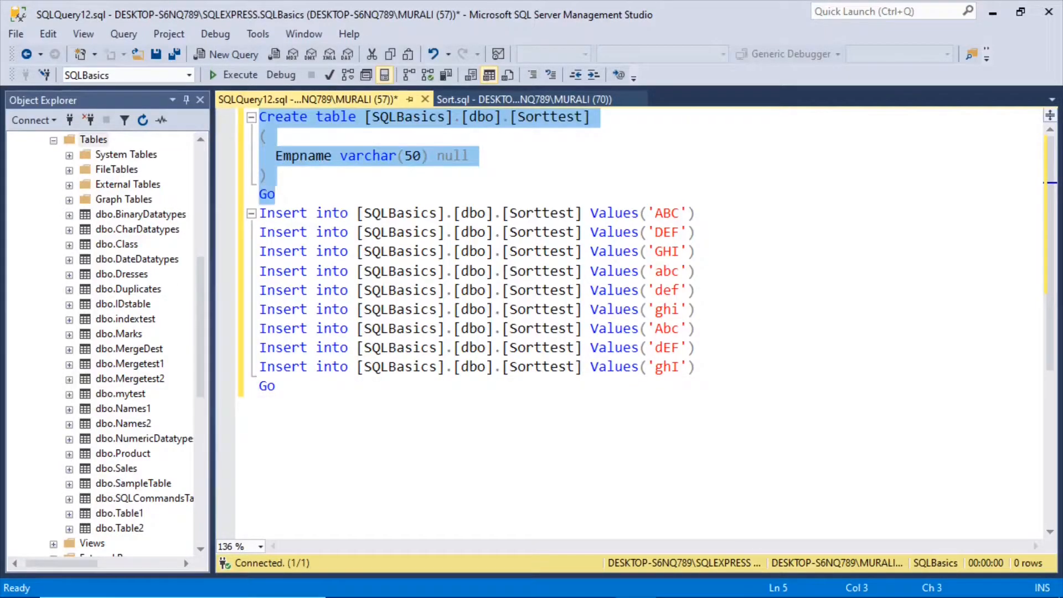
left_click(242, 78)
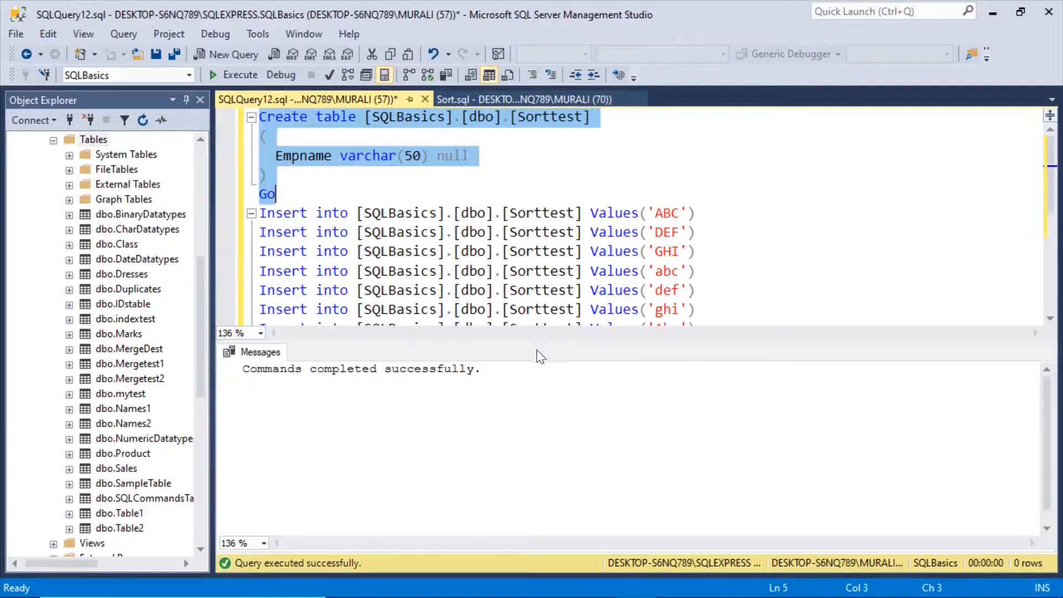
left_click_drag(540, 340, 544, 393)
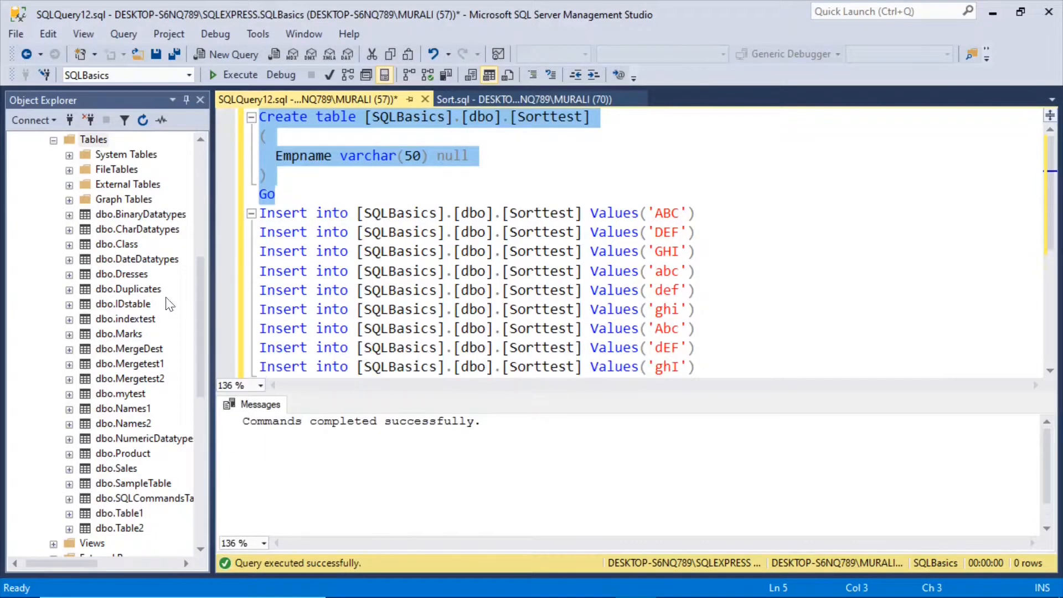
Refresh the Tables folder of the SQLBasics database to load the newly created table.
right_click(70, 144)
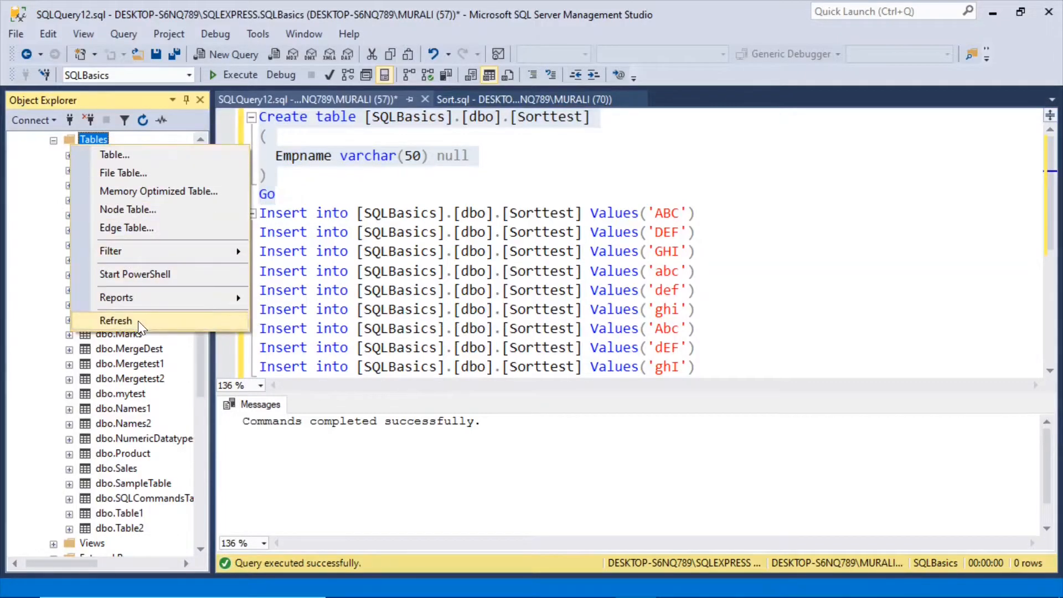
left_click(115, 321)
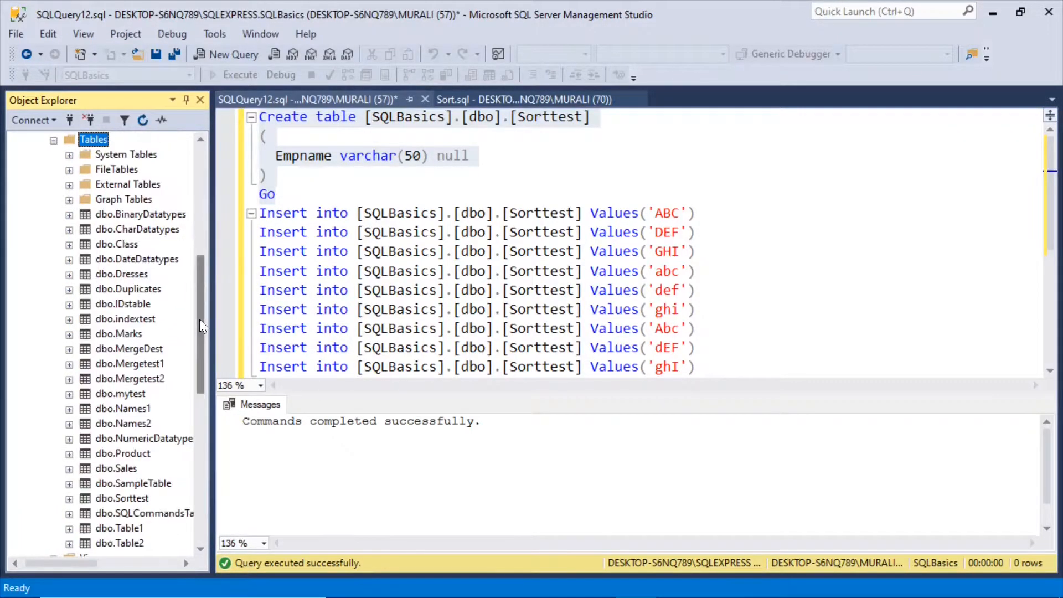
left_click_drag(199, 319, 198, 311)
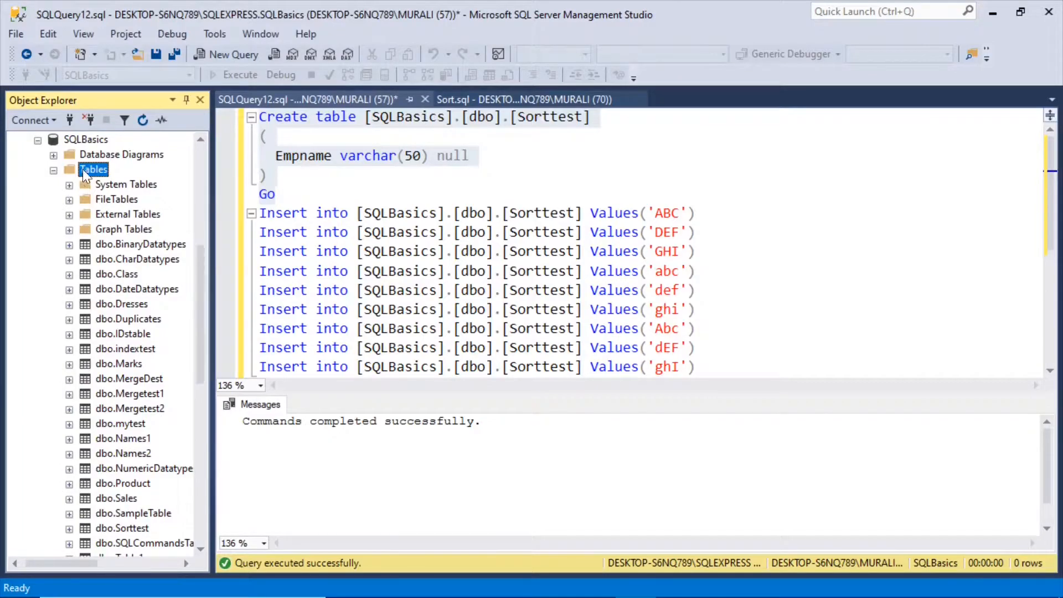
left_click(82, 139)
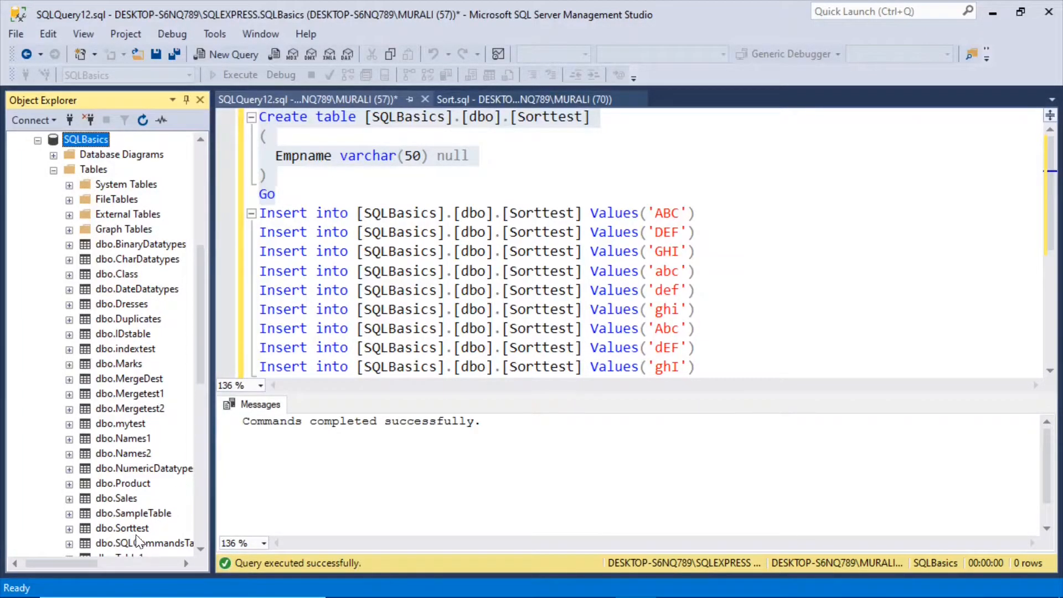
Expand dbo.Sorttest's columns and check the full definition of the Empname column.
left_click(107, 528)
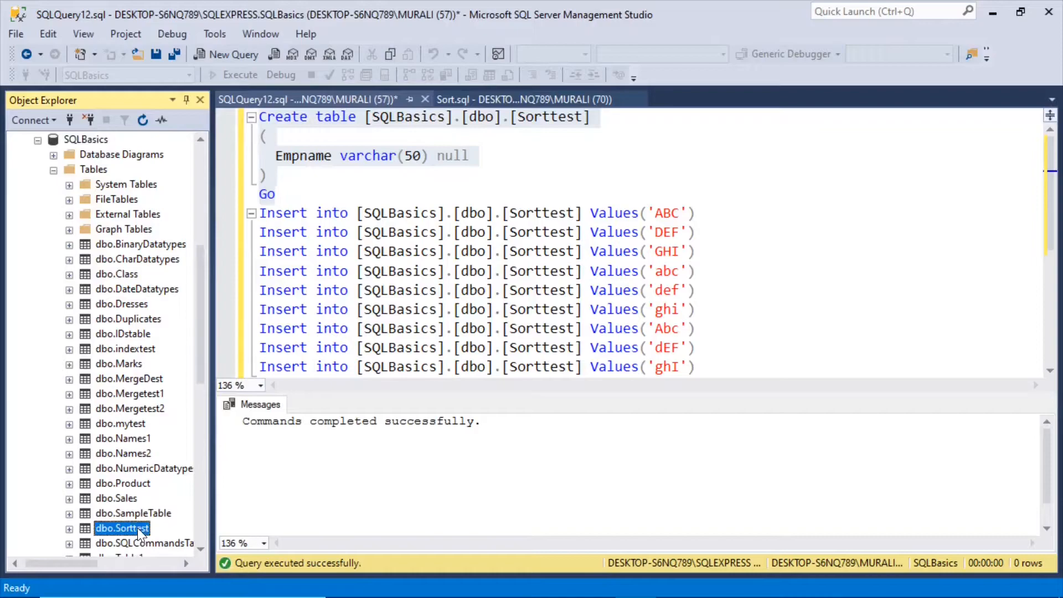
left_click(69, 529)
left_click(84, 468)
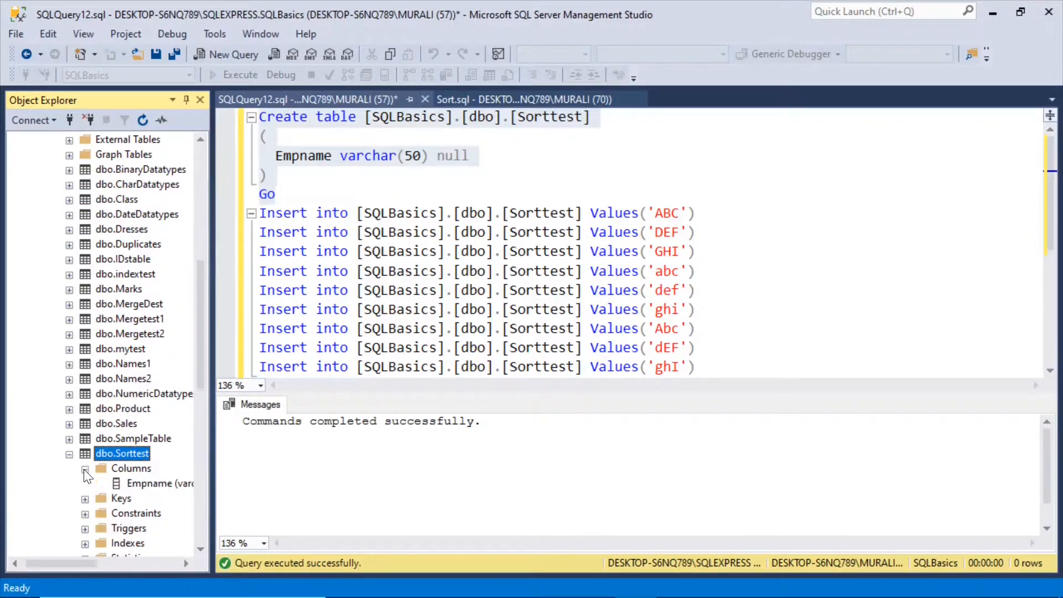
left_click(135, 486)
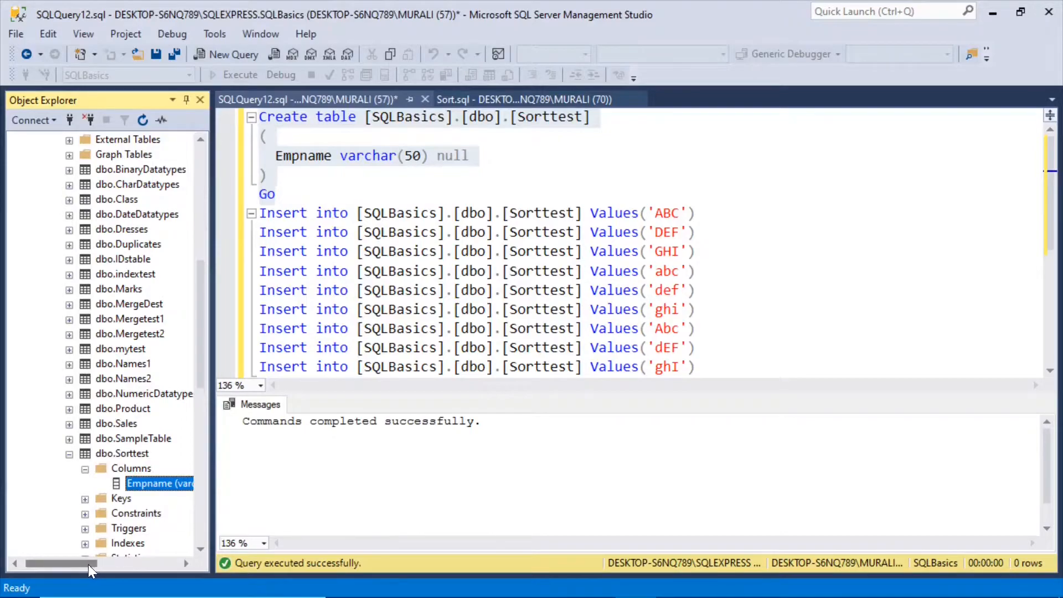
left_click_drag(88, 563, 115, 563)
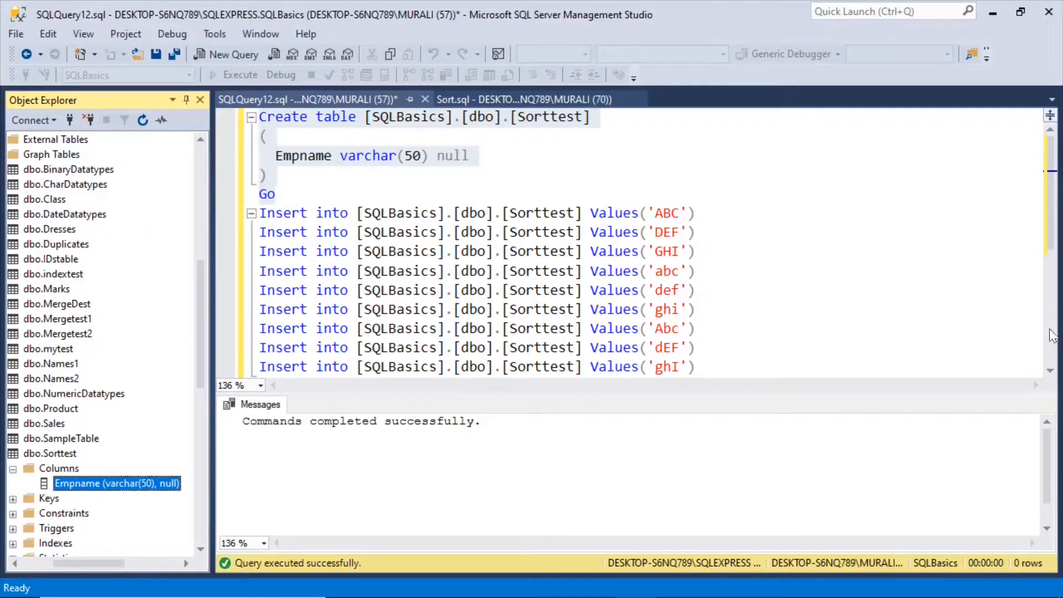
Execute only the nine Insert into statements for the Sorttest table.
left_click(1050, 371)
left_click(1050, 370)
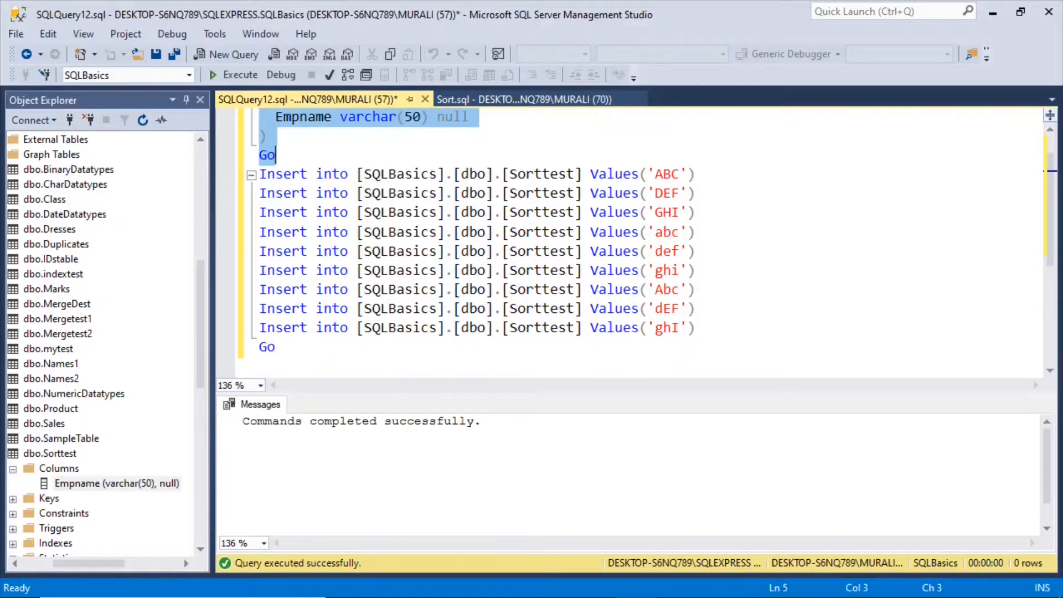
left_click_drag(695, 327, 258, 173)
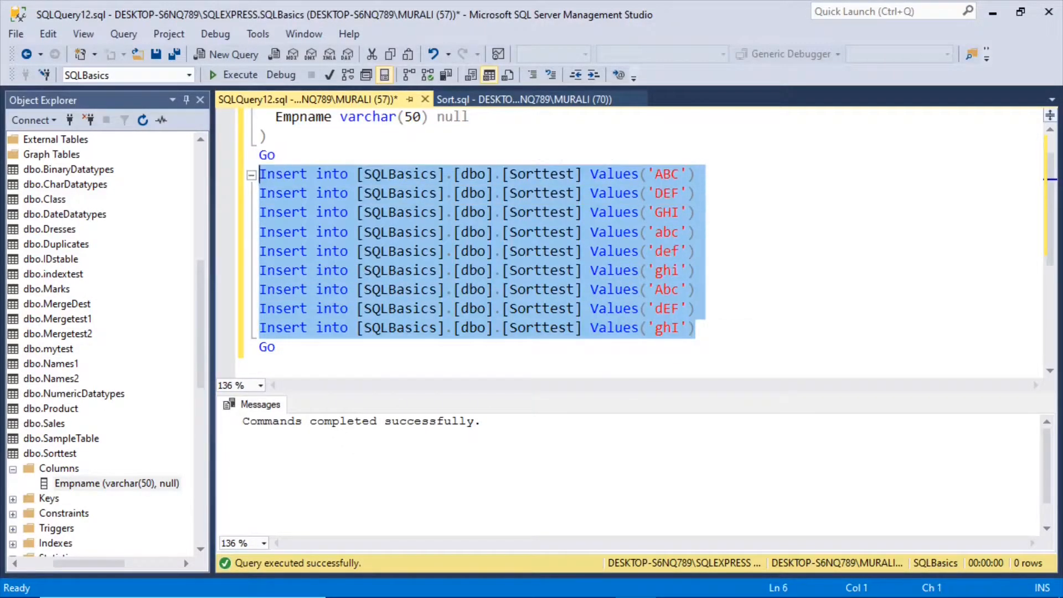
left_click(234, 78)
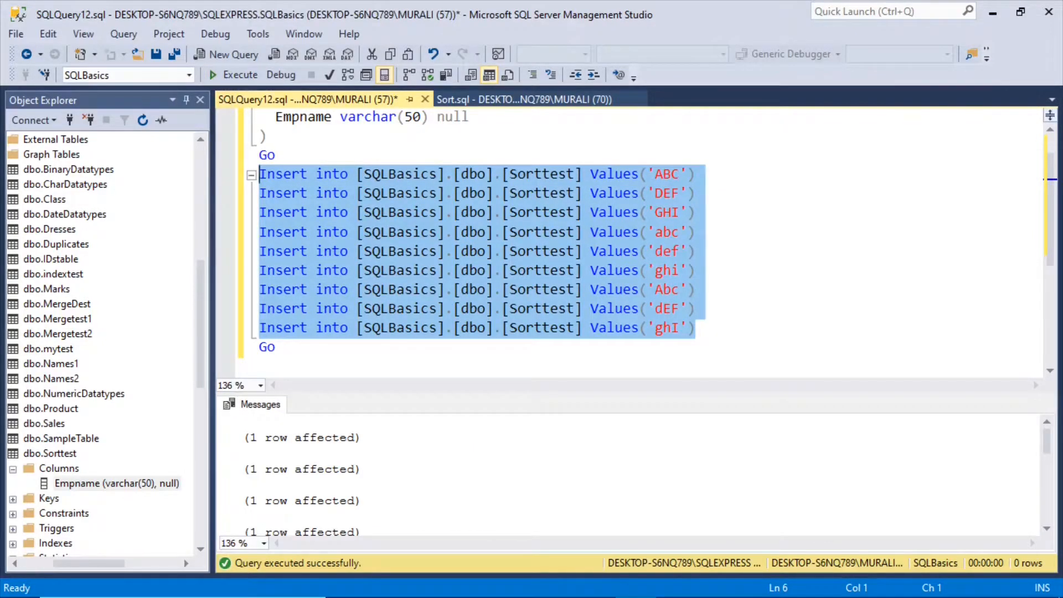
Begin a Select * from statement on a new line below the final Go.
left_click(277, 348)
key("Return")
type("Selexr")
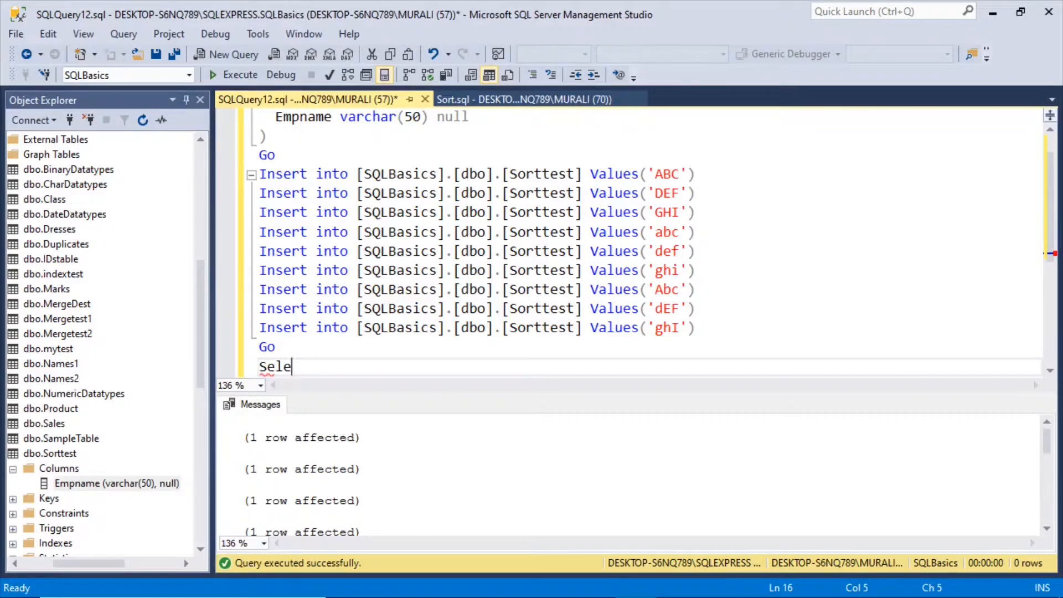
key("BackSpace")
key("BackSpace")
type("ct * from [S")
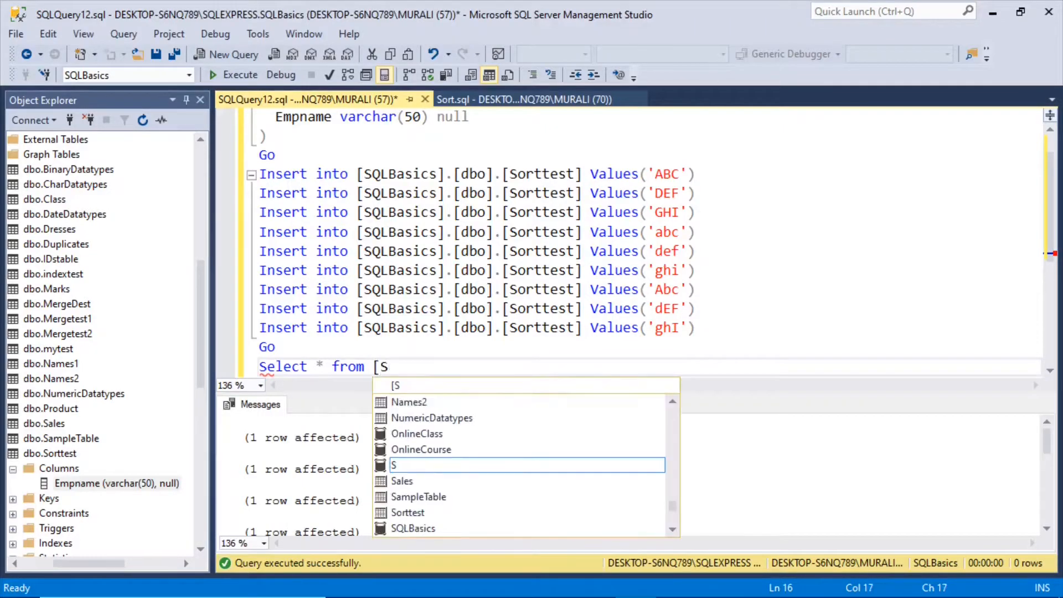
type("QLBasic")
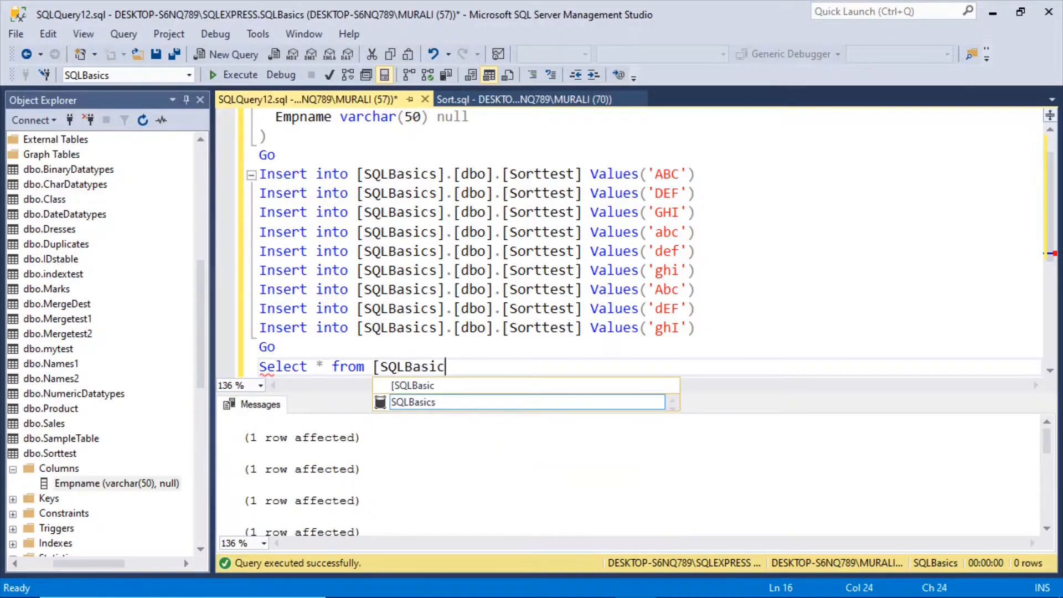
type("s].[dbo]")
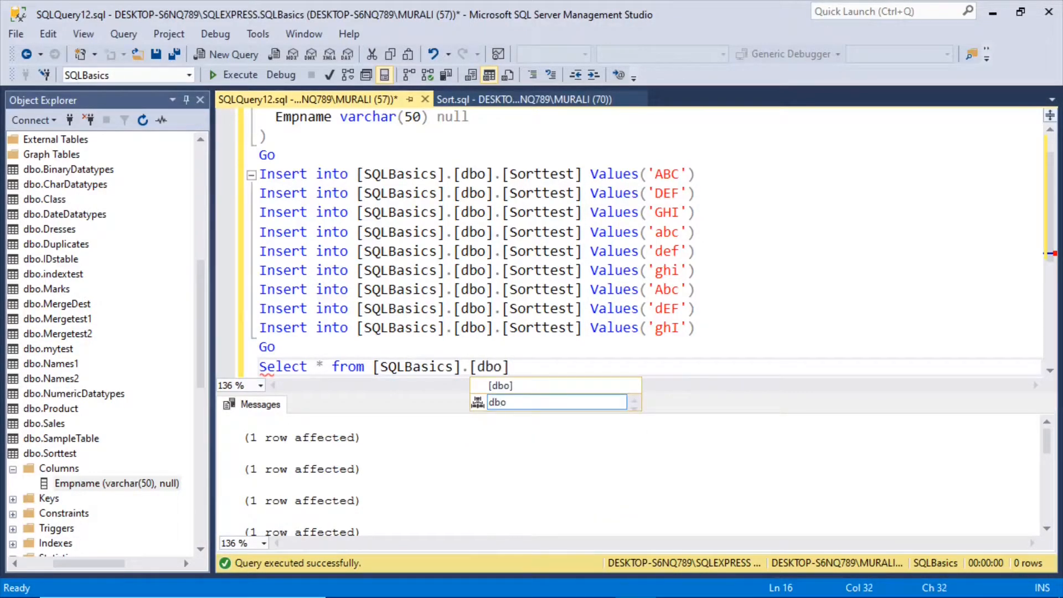
type(".[")
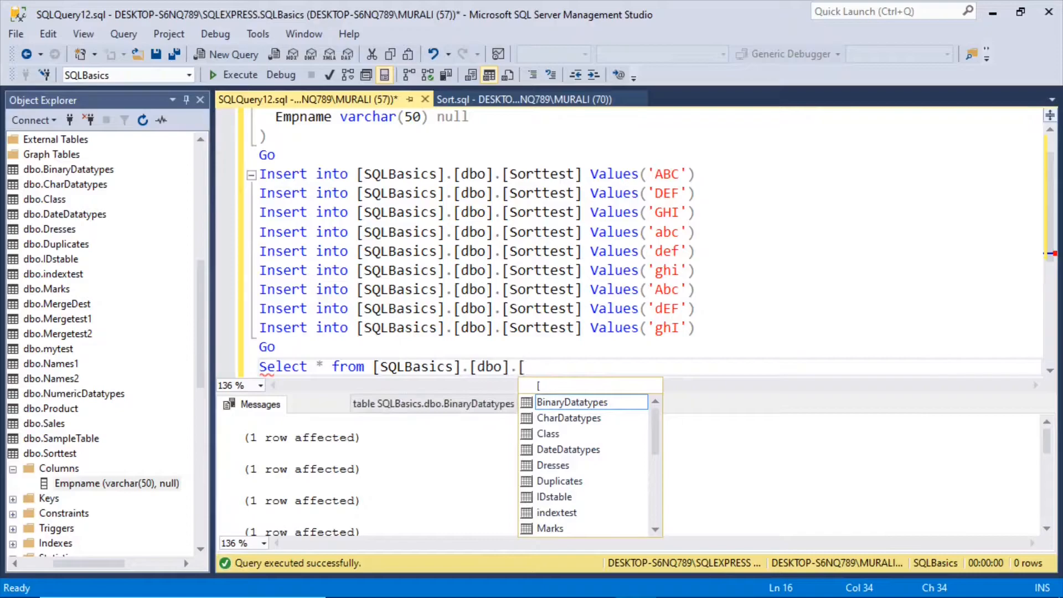
Complete the Select statement with the table reference [SQLBasics].[dbo].[Sorttest].
type("Sorttest")
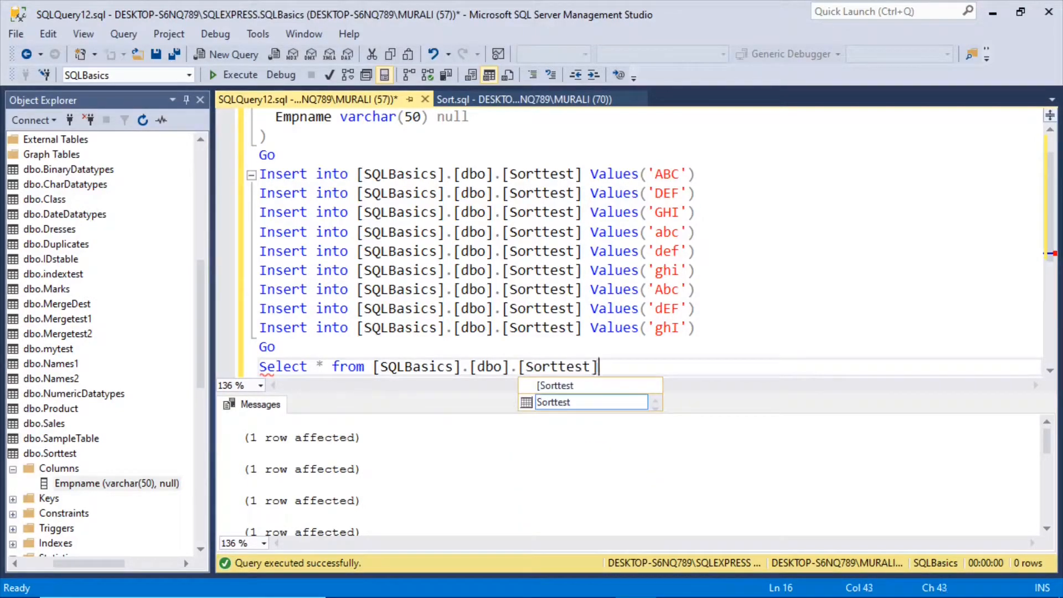
Execute only the Select * from [SQLBasics].[dbo].[Sorttest] statement and review all returned Empname rows.
left_click(276, 347)
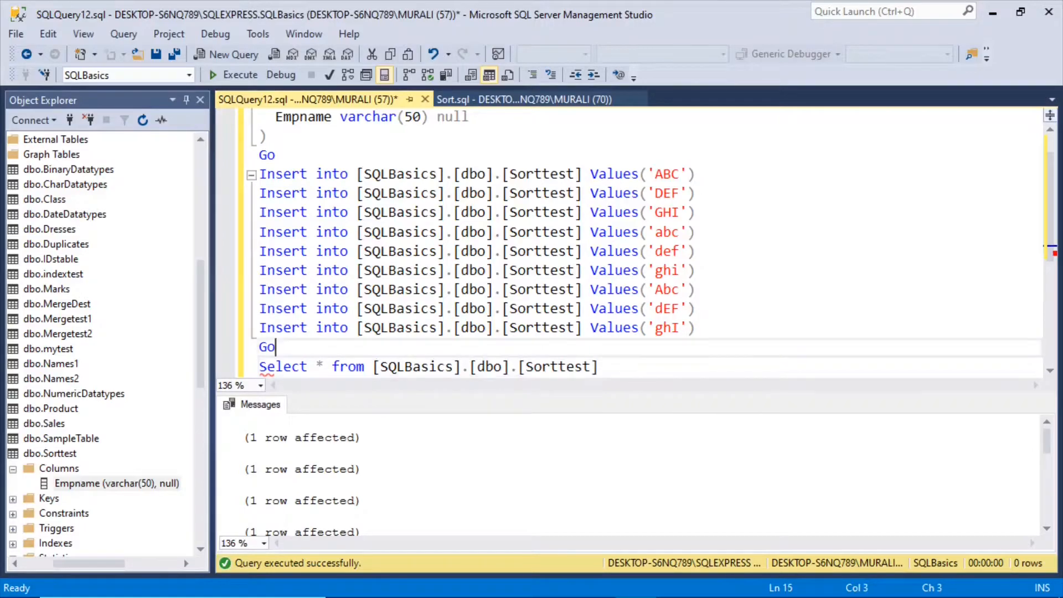
left_click_drag(598, 367, 259, 367)
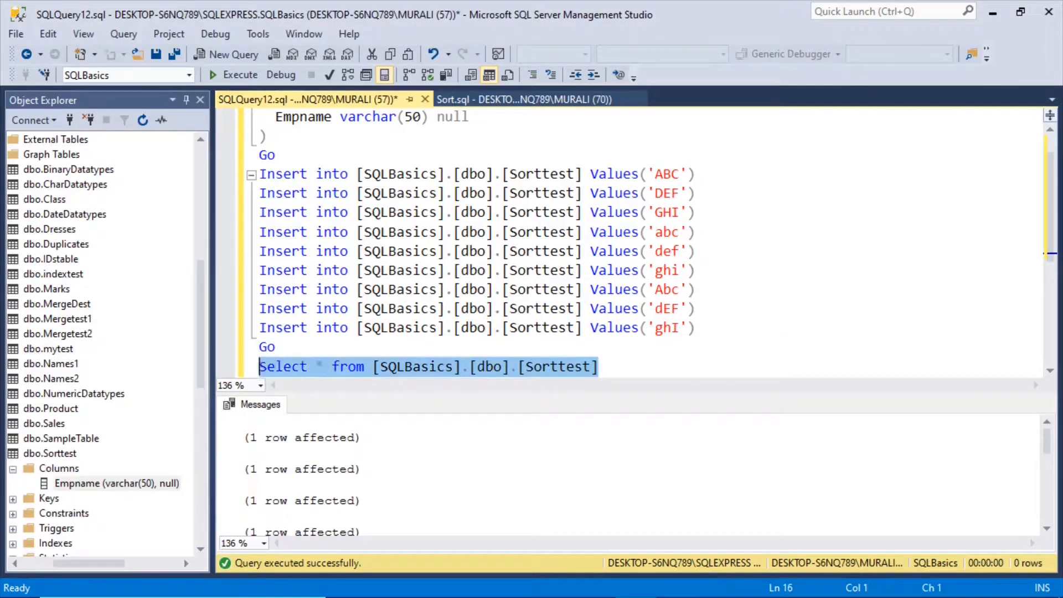
left_click(233, 75)
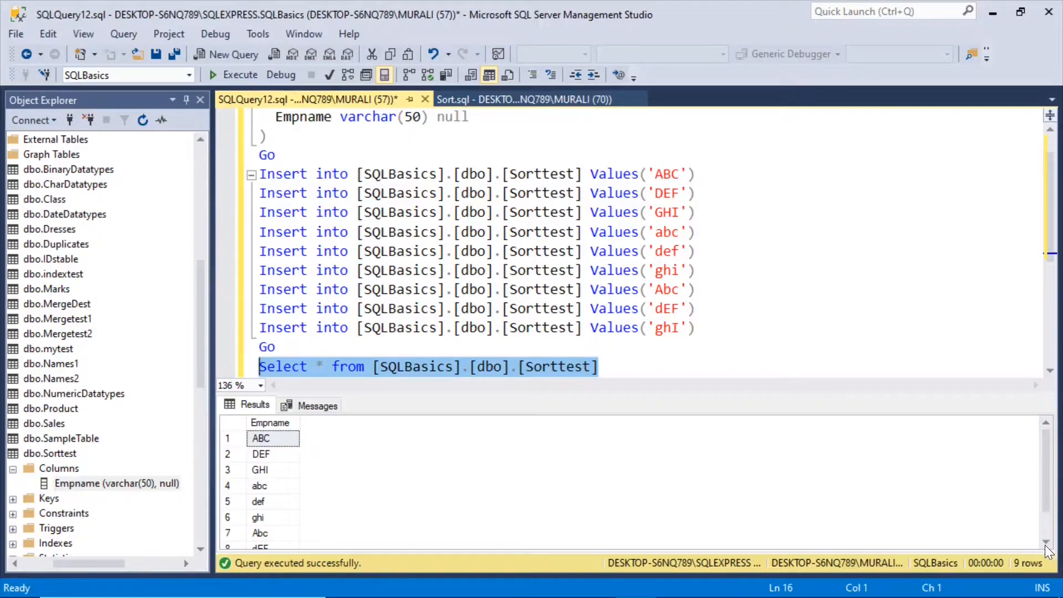
left_click_drag(1048, 496, 1048, 523)
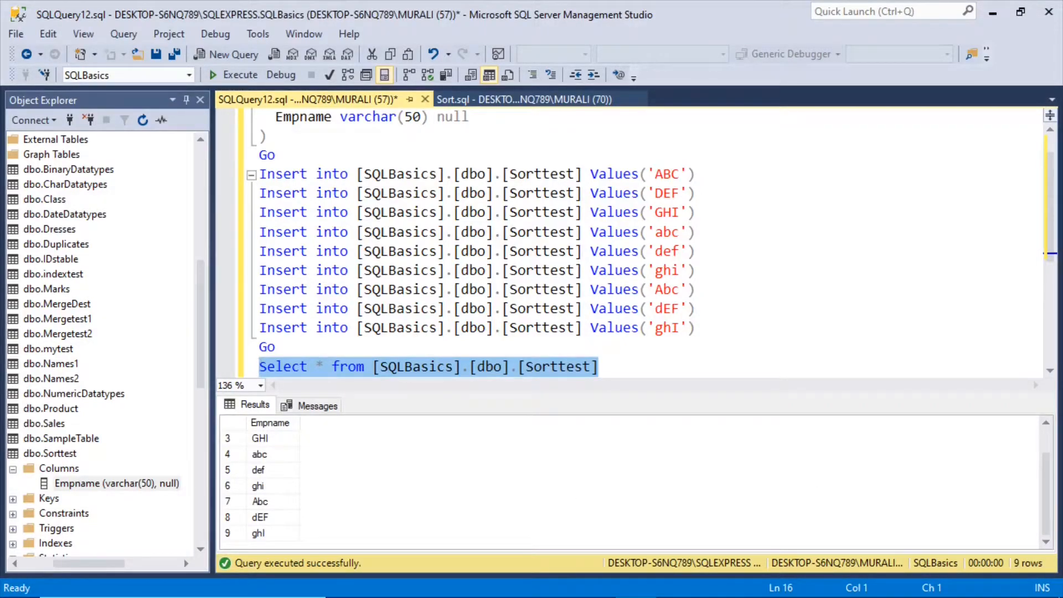
Add a Go line directly below the Select statement for the Sorttest table.
left_click(602, 367)
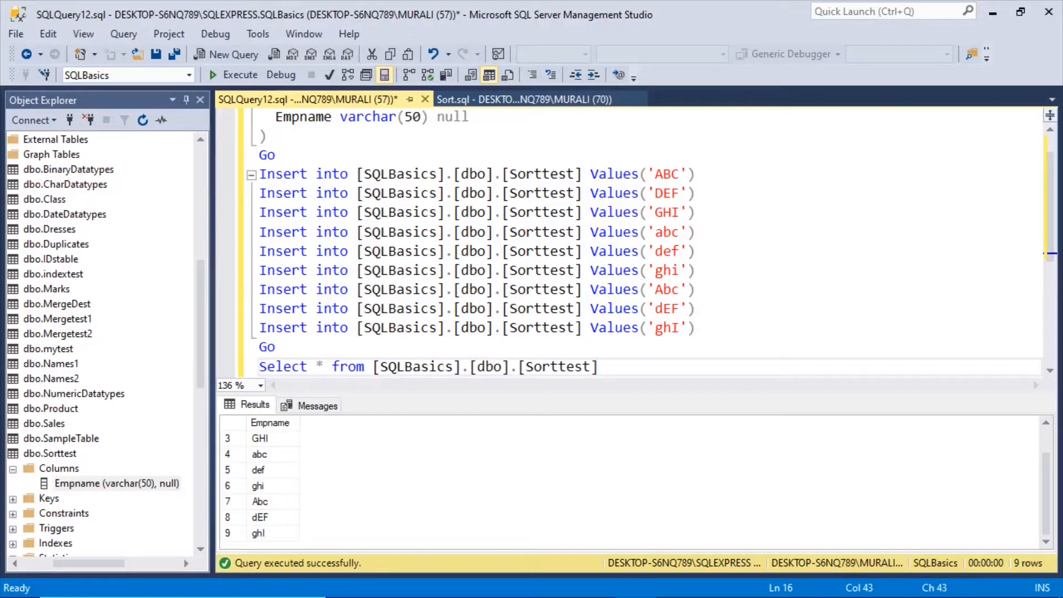
key("Return")
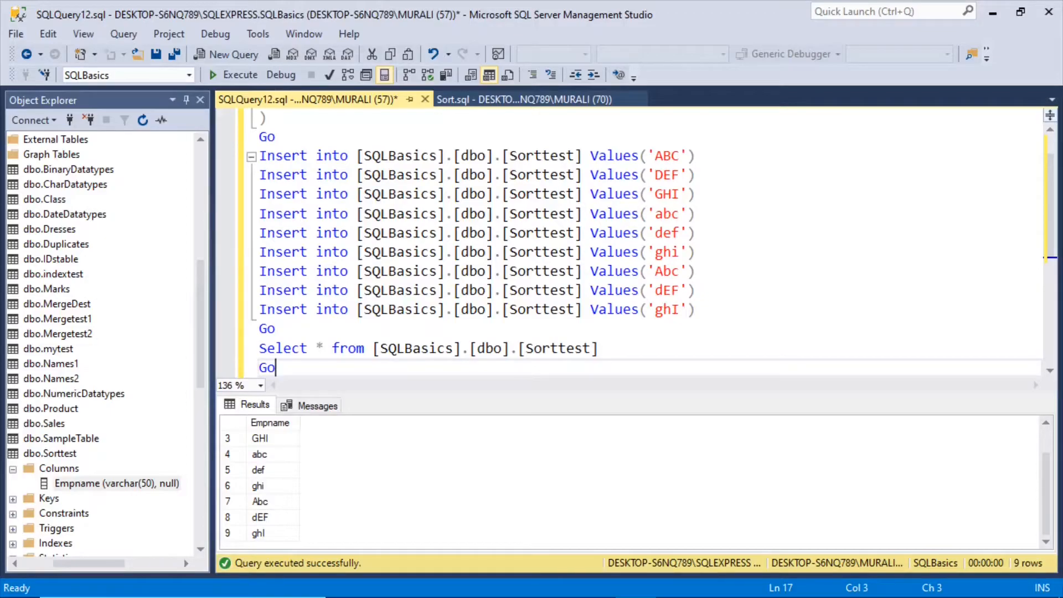
key("Up")
Switch to Visual Studio, add a Data Flow Task to the control flow of MyTestPackage.dtsx and open it.
mouse_move(662, 596)
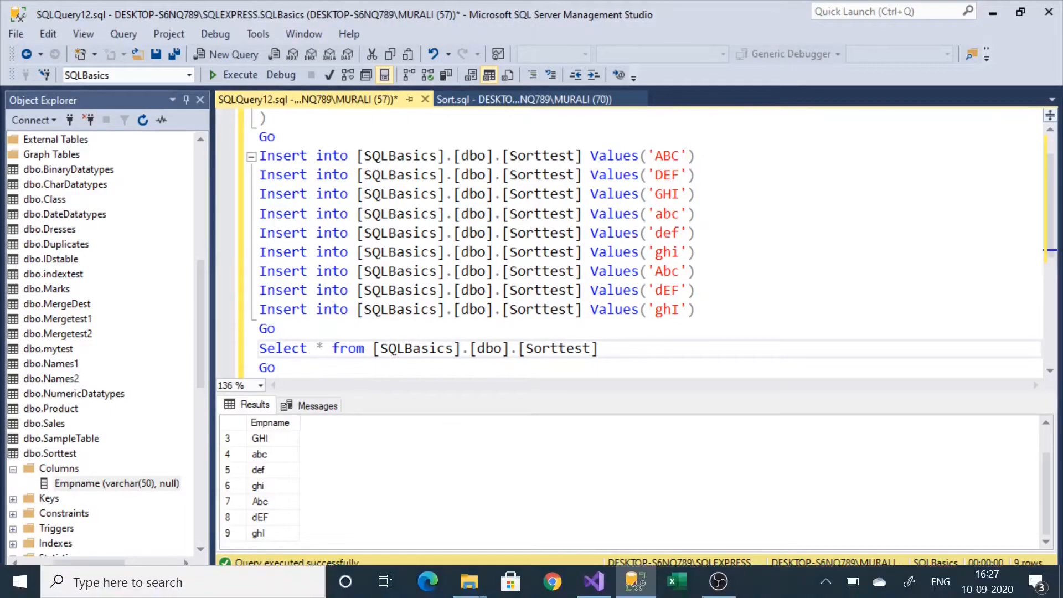
left_click(593, 581)
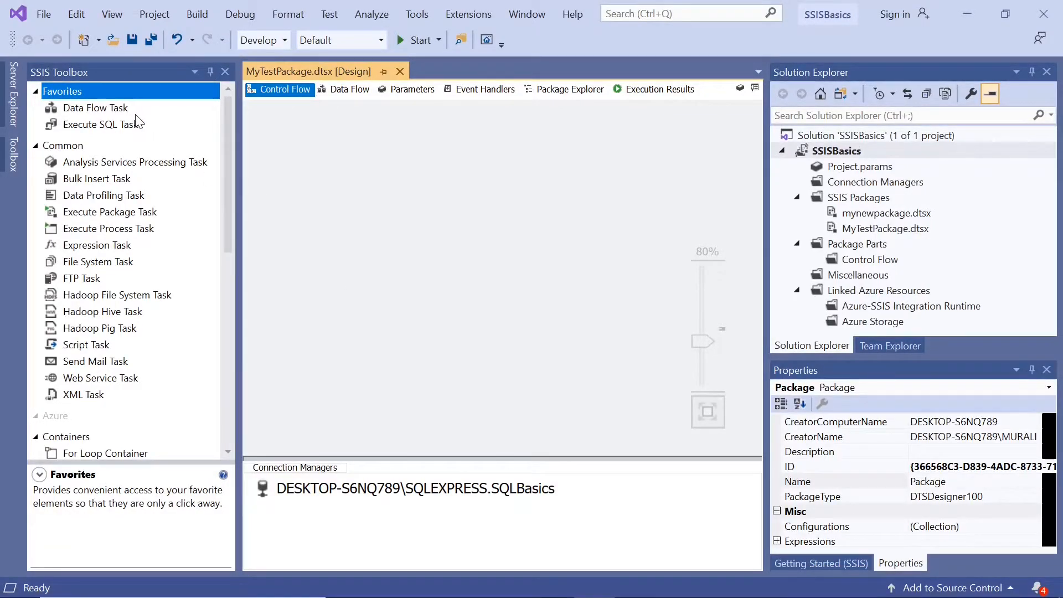
left_click_drag(123, 110, 288, 135)
double_click(289, 138)
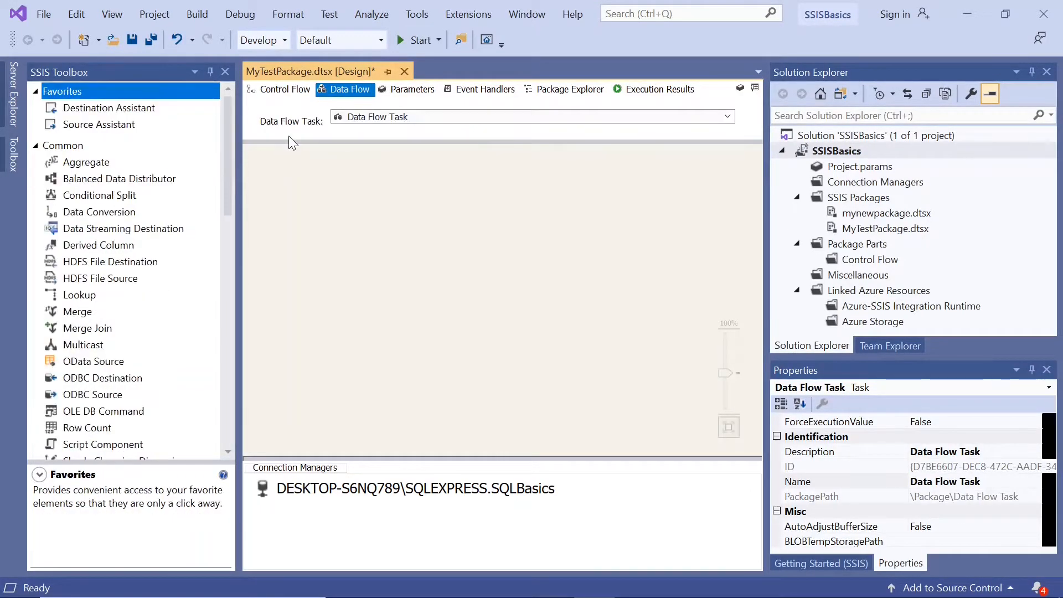
Add an OLE DB Source to the data flow and rename it Sorttest.
left_click_drag(229, 204, 225, 381)
left_click_drag(102, 367, 288, 170)
right_click(288, 171)
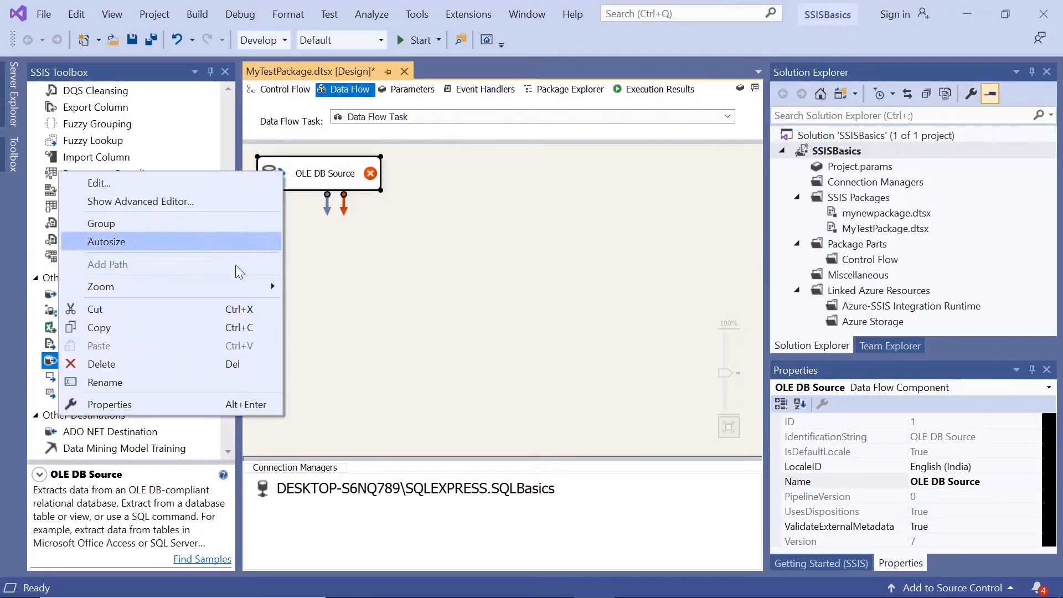
left_click(225, 382)
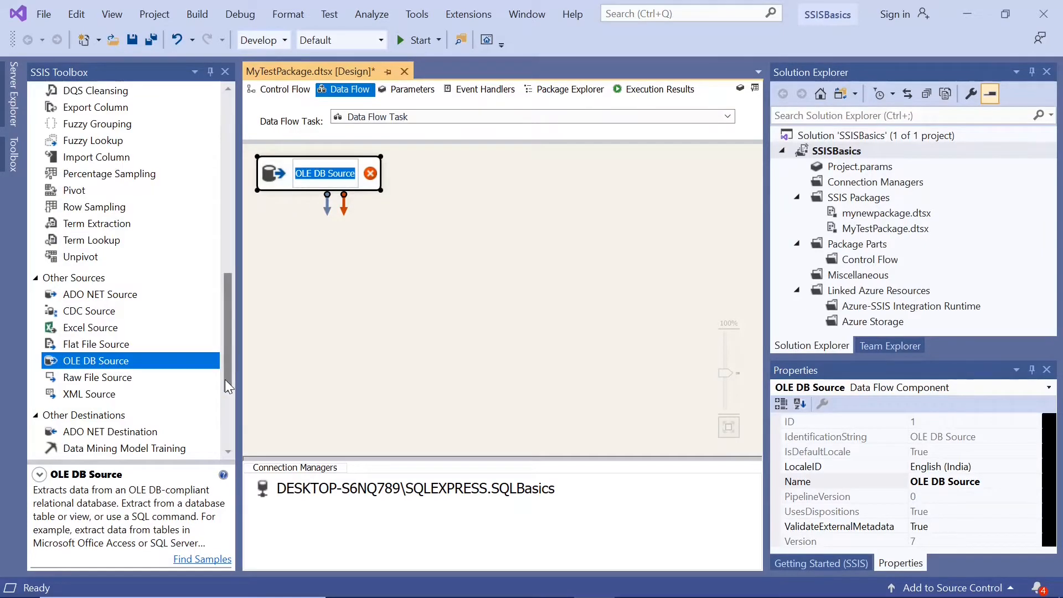
type("Sorttest")
left_click(351, 407)
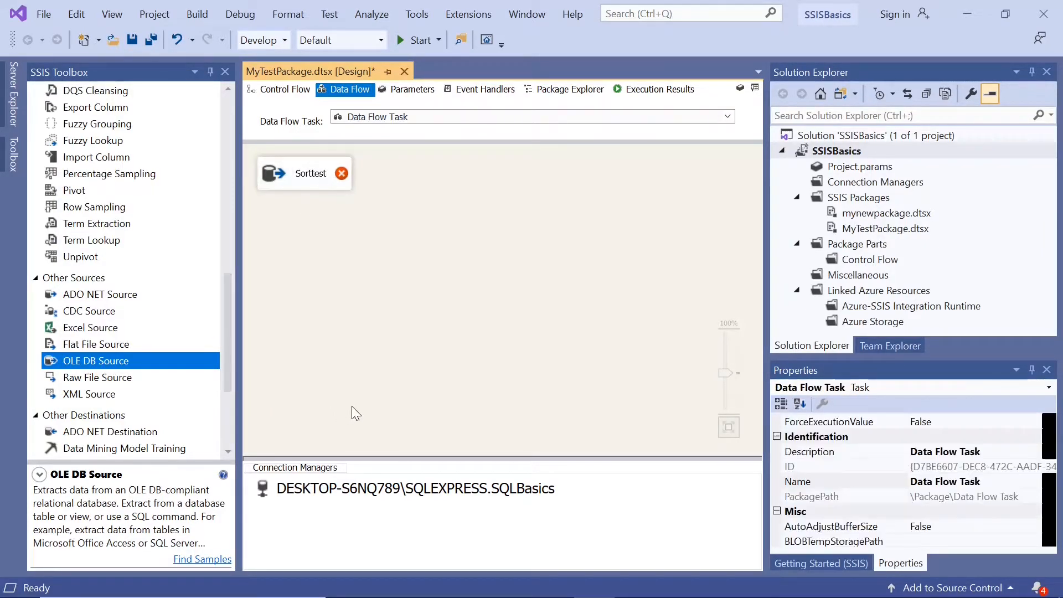
Set the Sorttest source to read the [dbo].[Sorttest] table and check its columns.
double_click(277, 174)
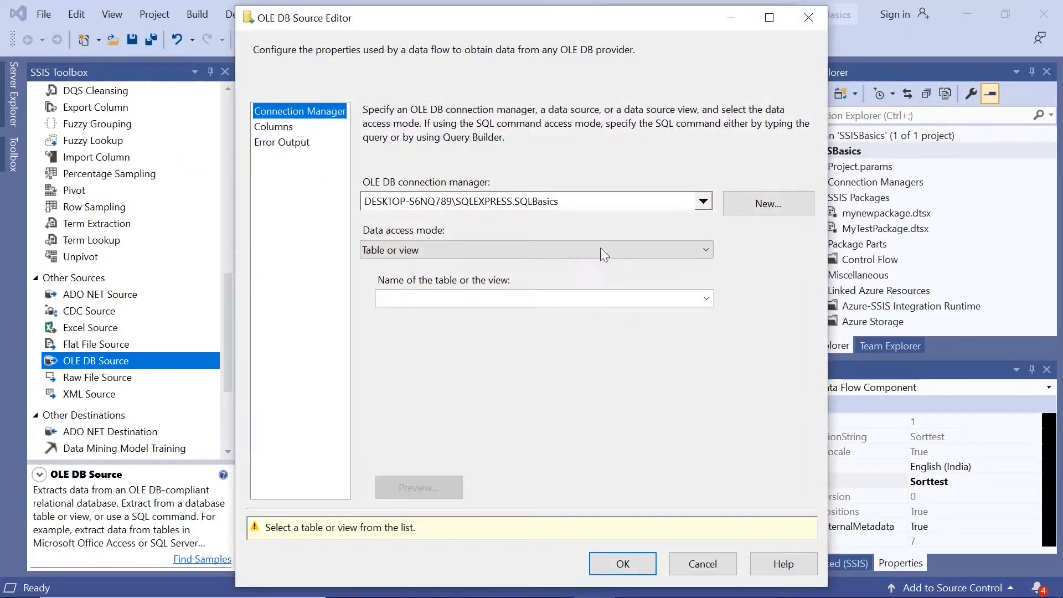
left_click(706, 304)
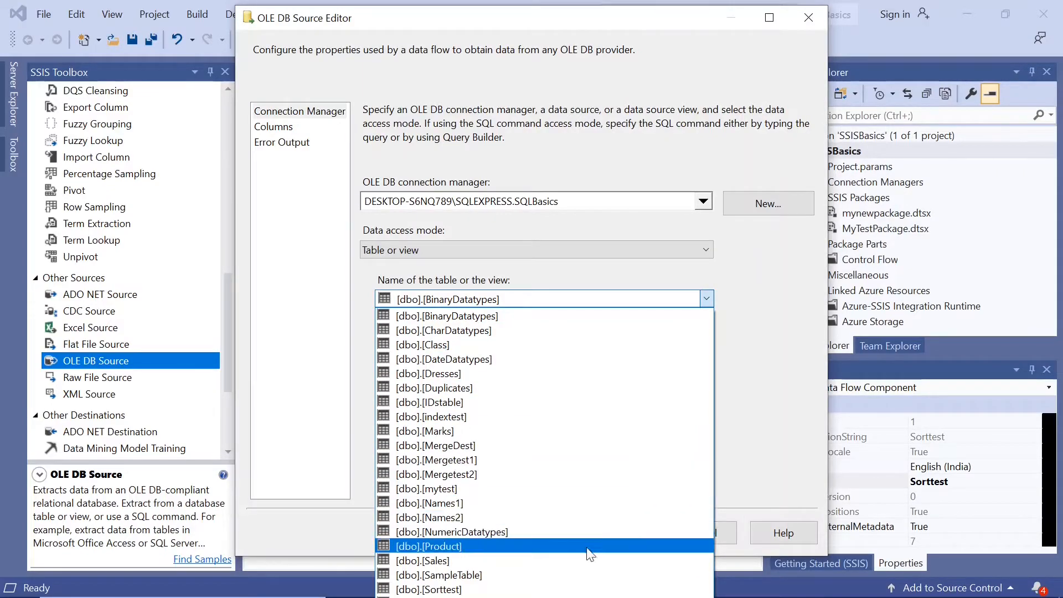
left_click(581, 576)
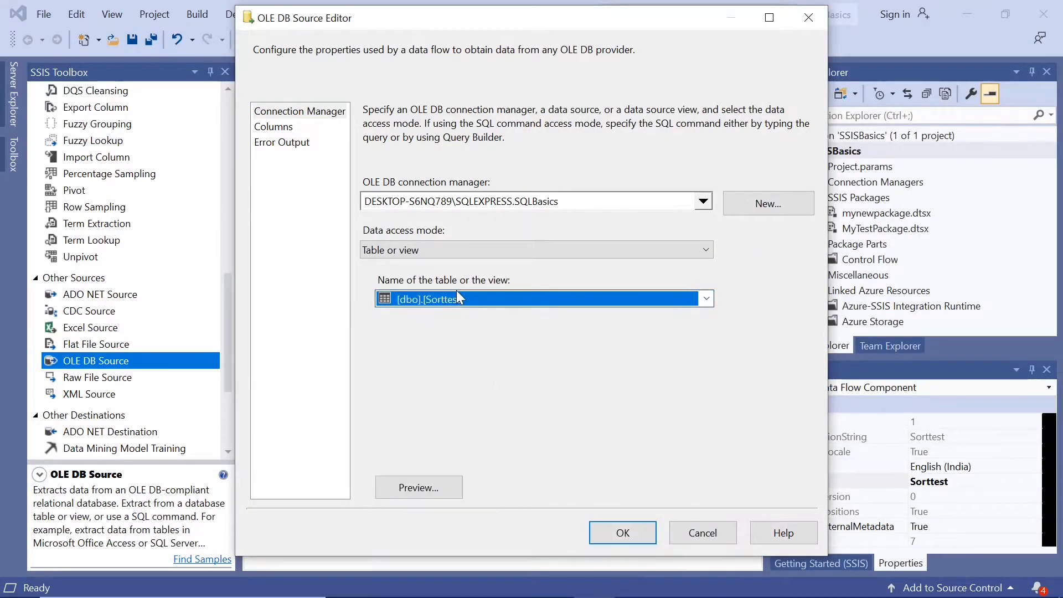
left_click(283, 128)
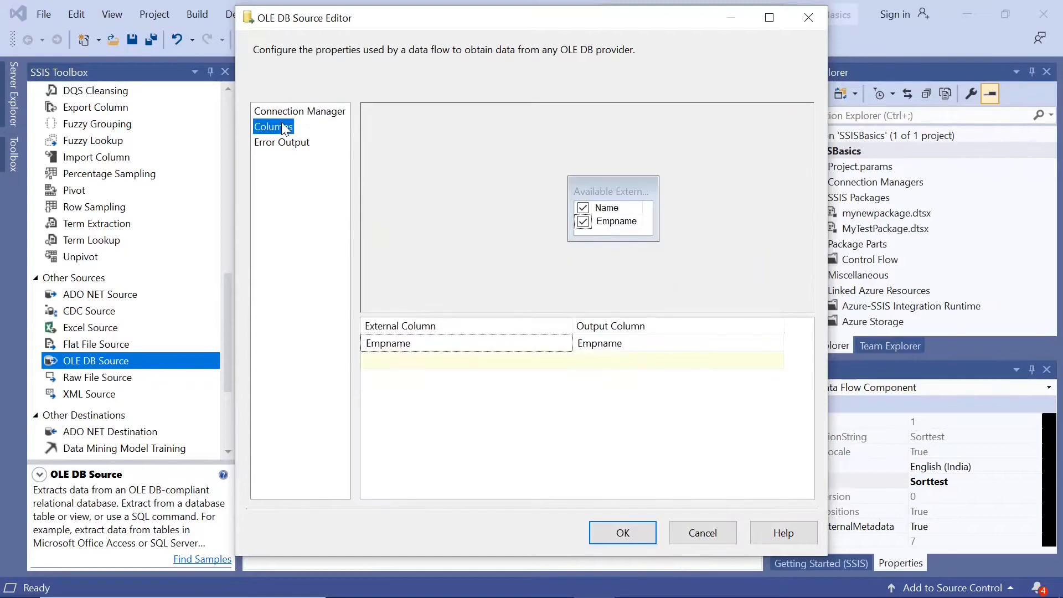
left_click(610, 541)
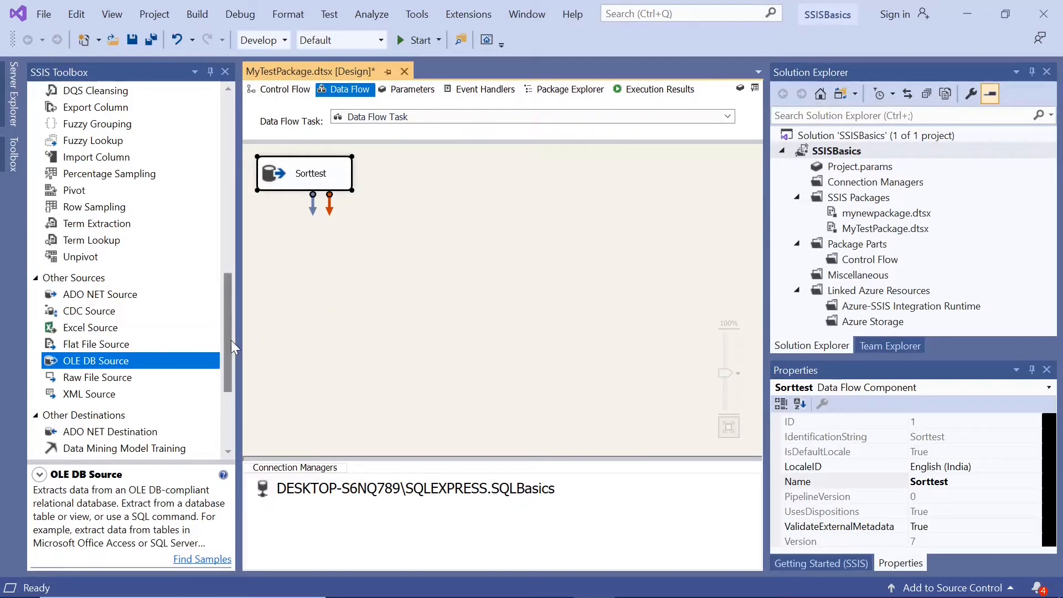
Add a Sort transformation below the Sorttest source and connect the source's output to it.
left_click_drag(231, 340, 211, 195)
left_click_drag(58, 386, 313, 236)
left_click(307, 184)
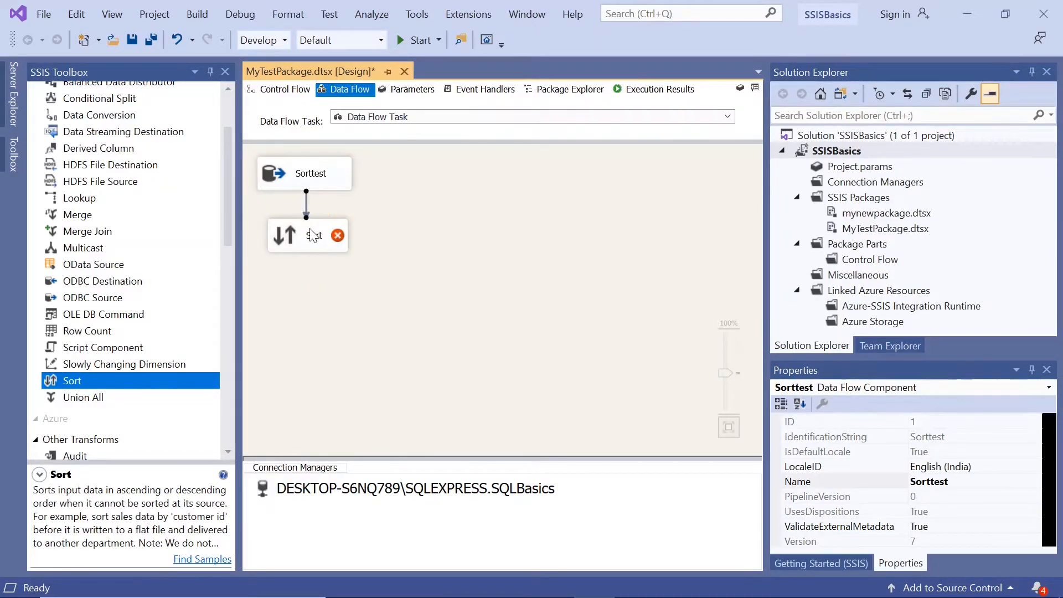
Configure the Sort transformation to sort on the Empname column in ascending order, without removing duplicates.
double_click(275, 238)
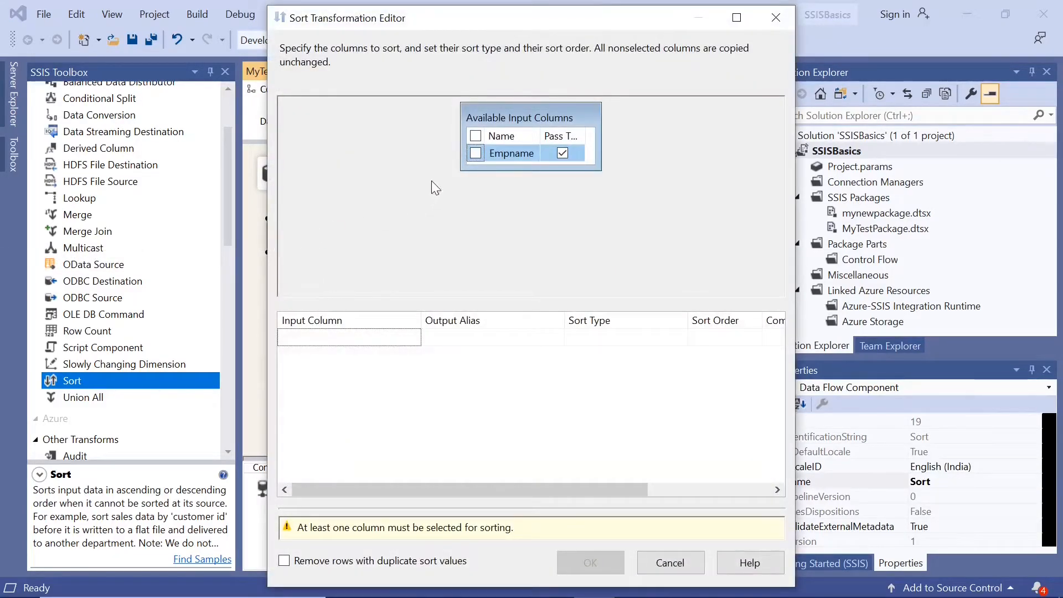
left_click(476, 153)
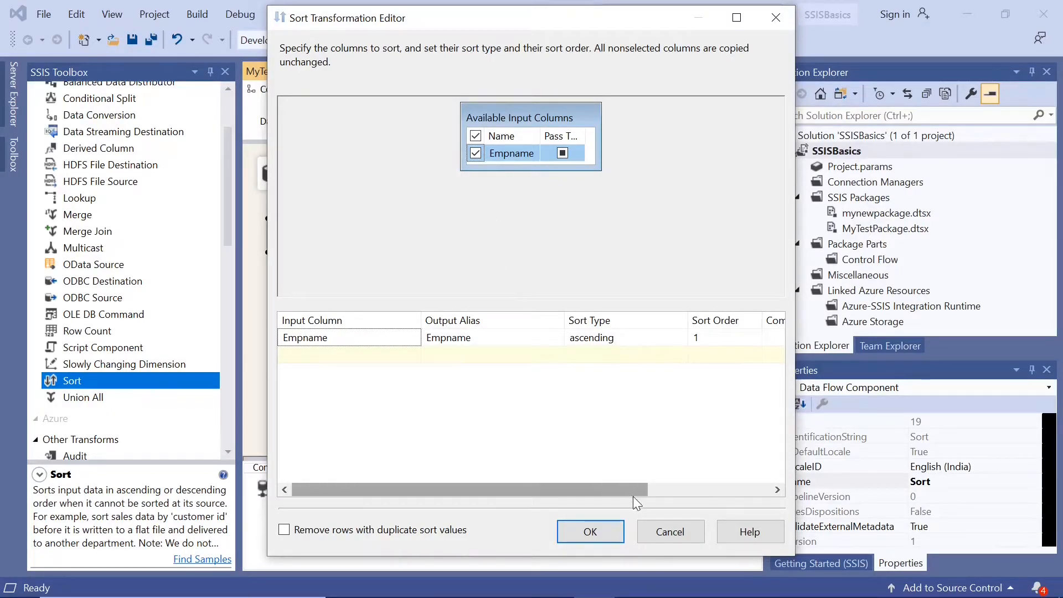
left_click_drag(633, 488, 572, 480)
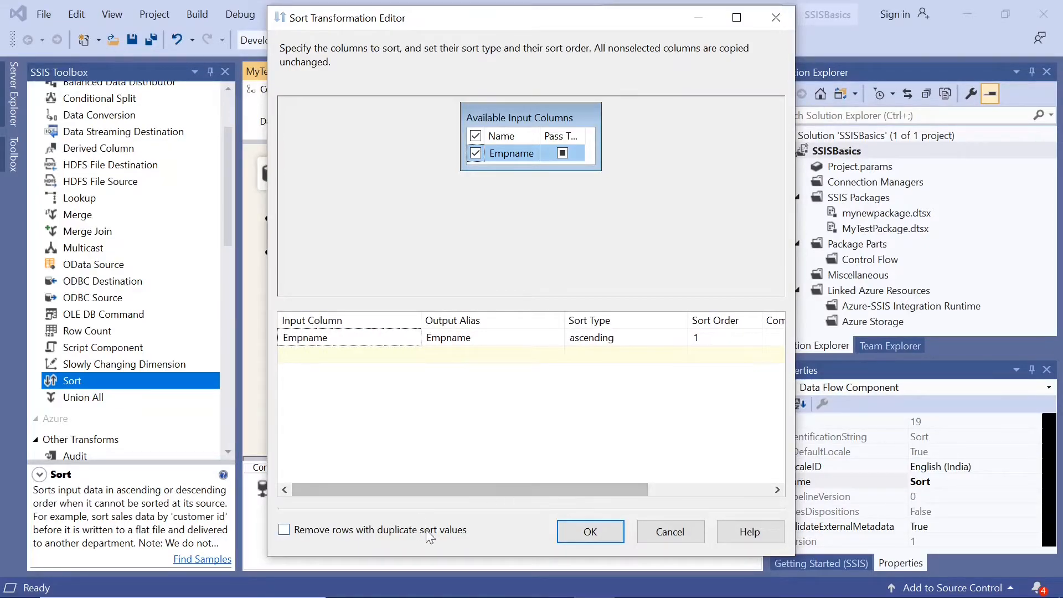
left_click(577, 538)
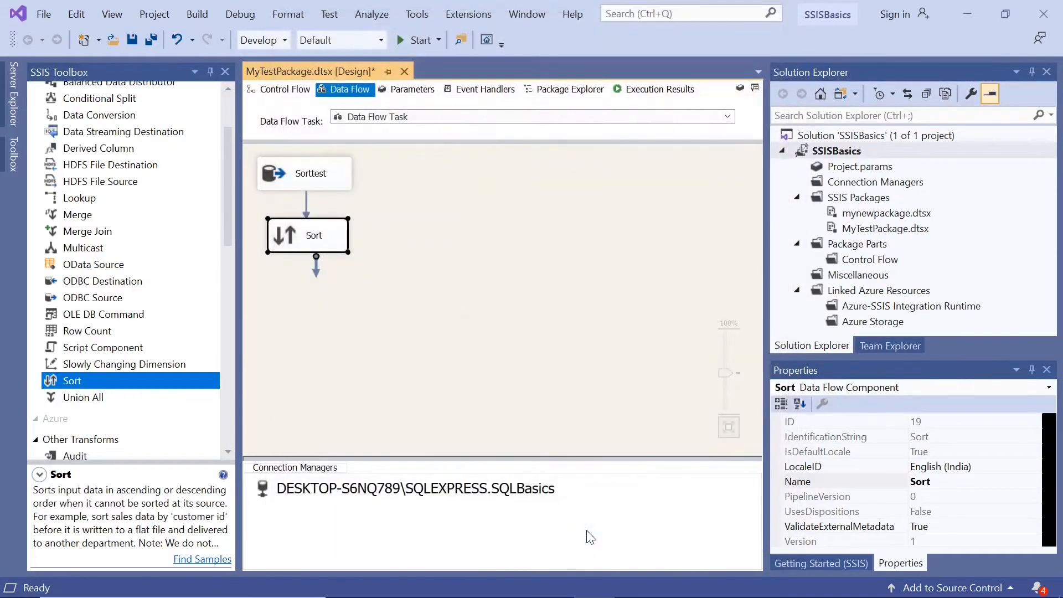
Add a Derived Column transformation below Sort and connect the Sort output to it.
left_click_drag(224, 235, 219, 203)
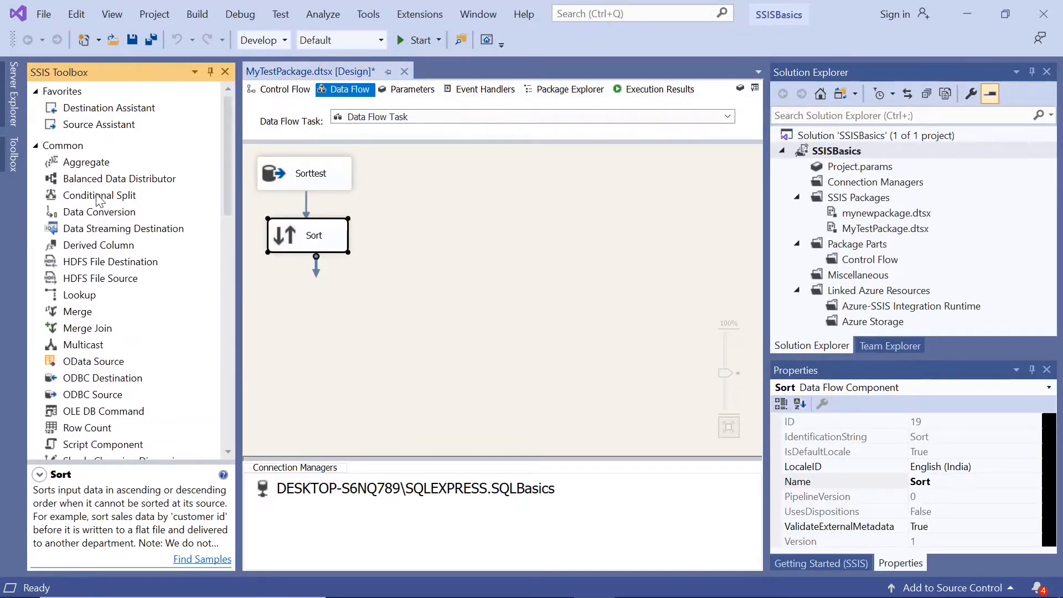
right_click(95, 248)
left_click(89, 245)
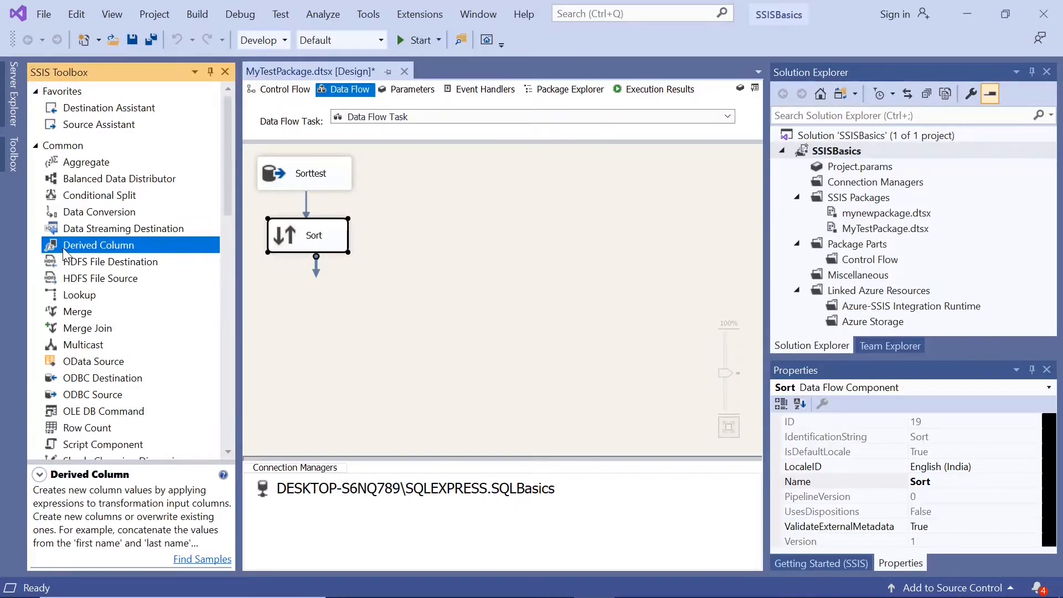
left_click_drag(67, 255, 302, 304)
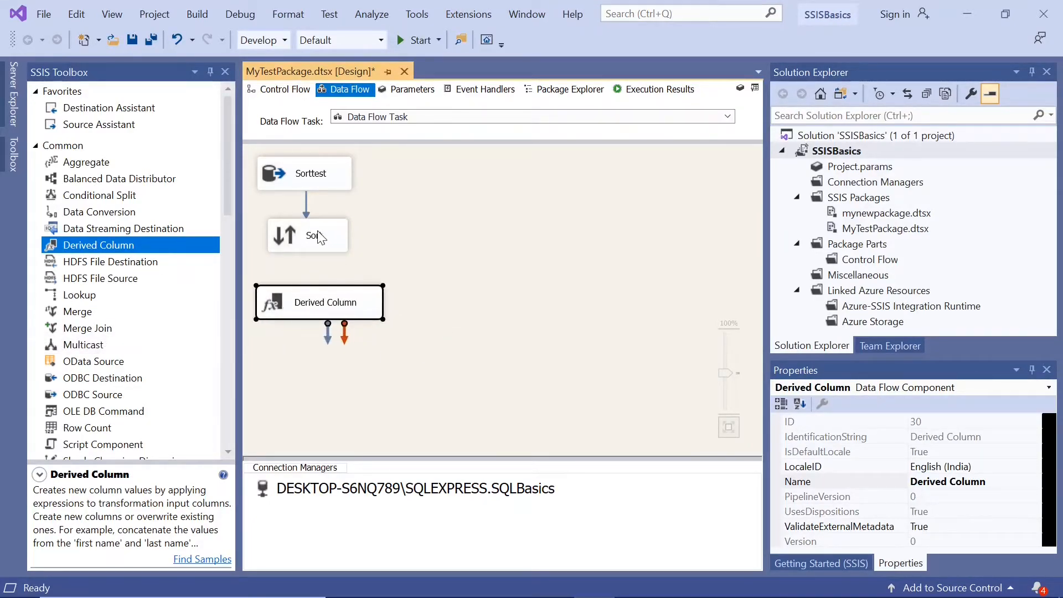
left_click(318, 237)
left_click_drag(316, 267, 314, 296)
left_click(463, 316)
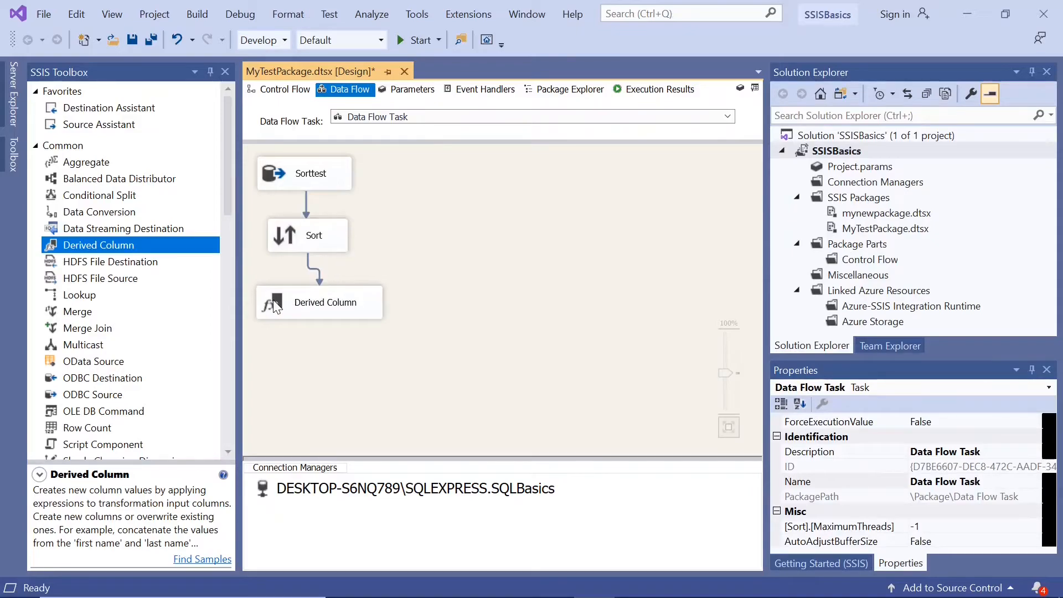
left_click_drag(273, 300, 271, 304)
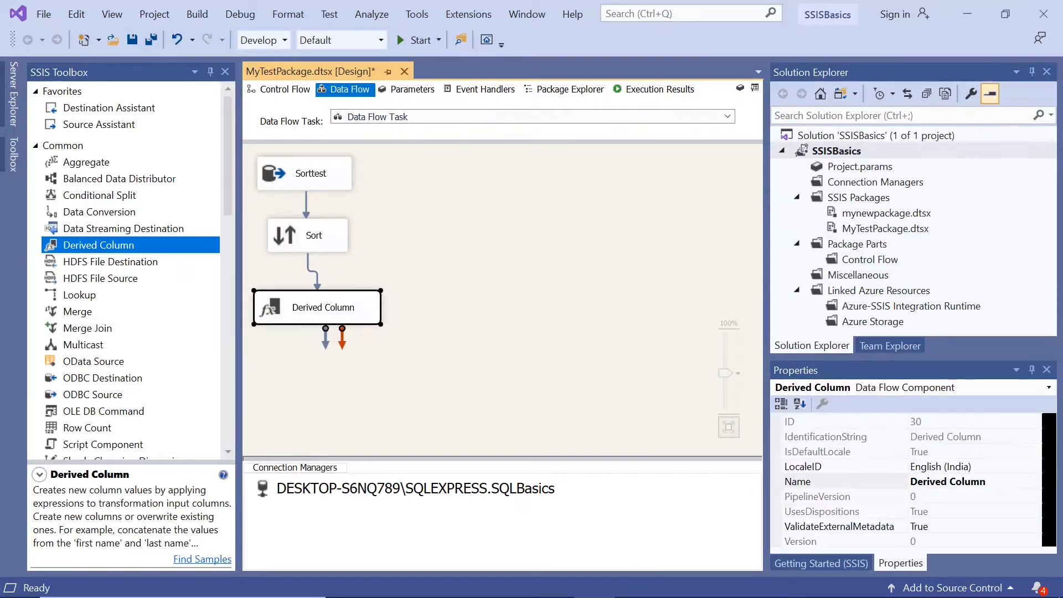
Switch to SQL Server Management Studio and duplicate the 'ABC' Insert into statement, after a blank line, below the last insert.
left_click(638, 582)
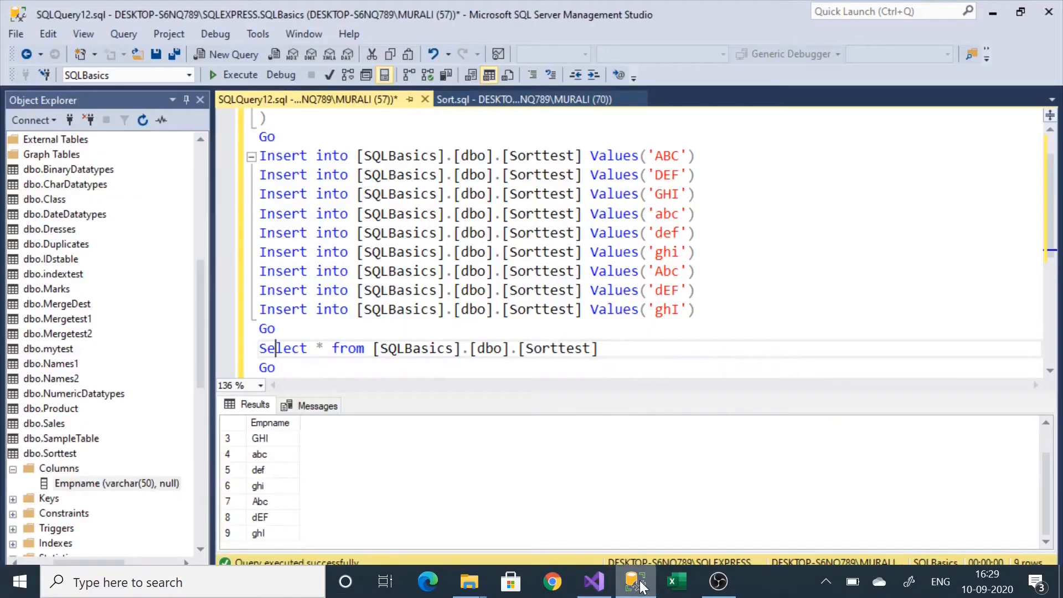
left_click_drag(695, 156, 248, 175)
key("ctrl+c")
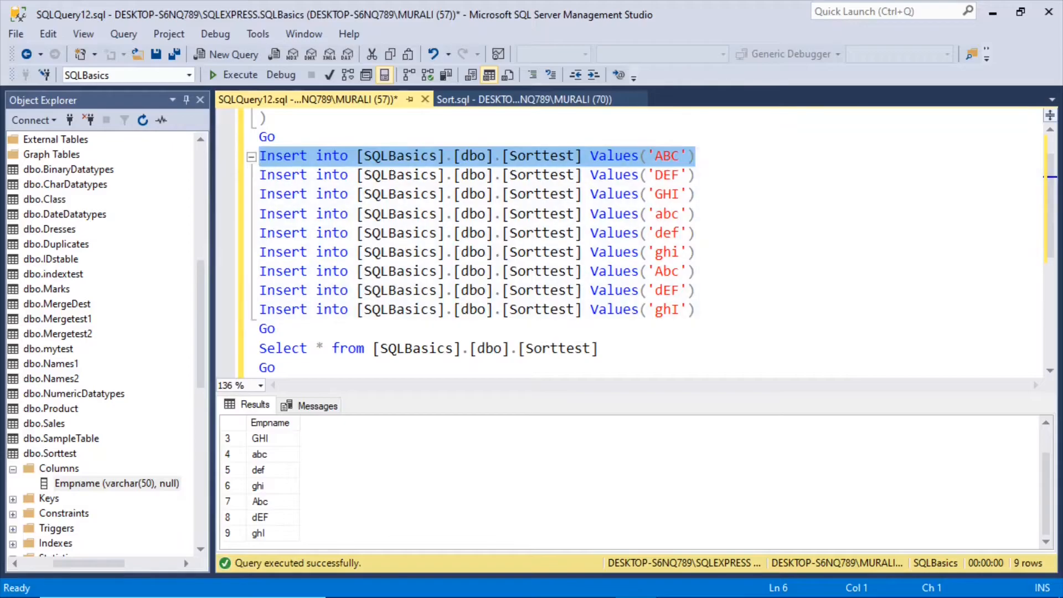
left_click(696, 309)
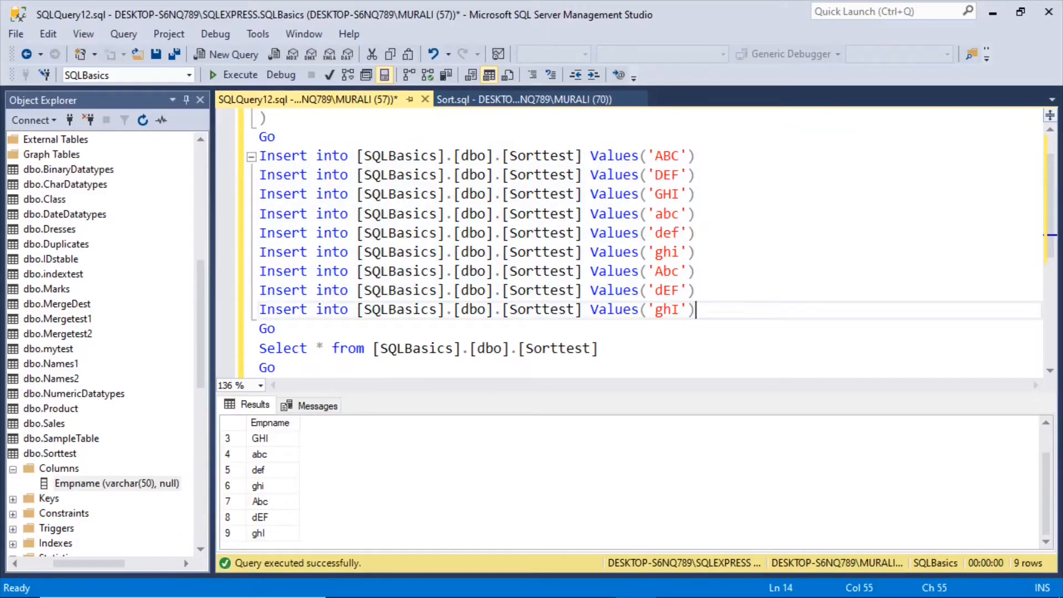
key("Return")
key("Return")
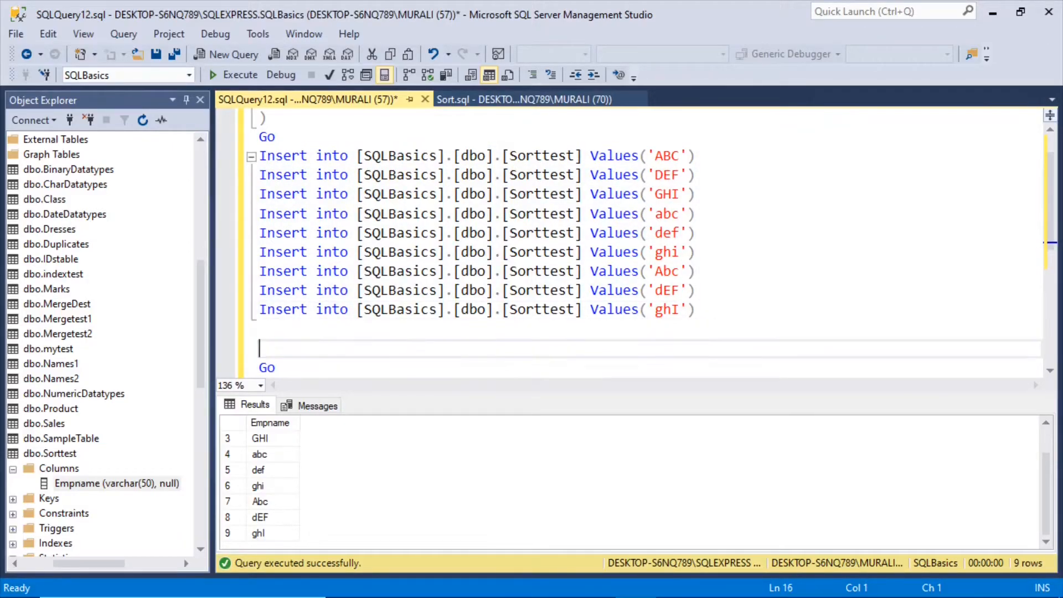
key("ctrl+v")
Execute only the duplicated Insert into statement with the value 'ABC' for the Sorttest table.
left_click_drag(696, 348, 259, 348)
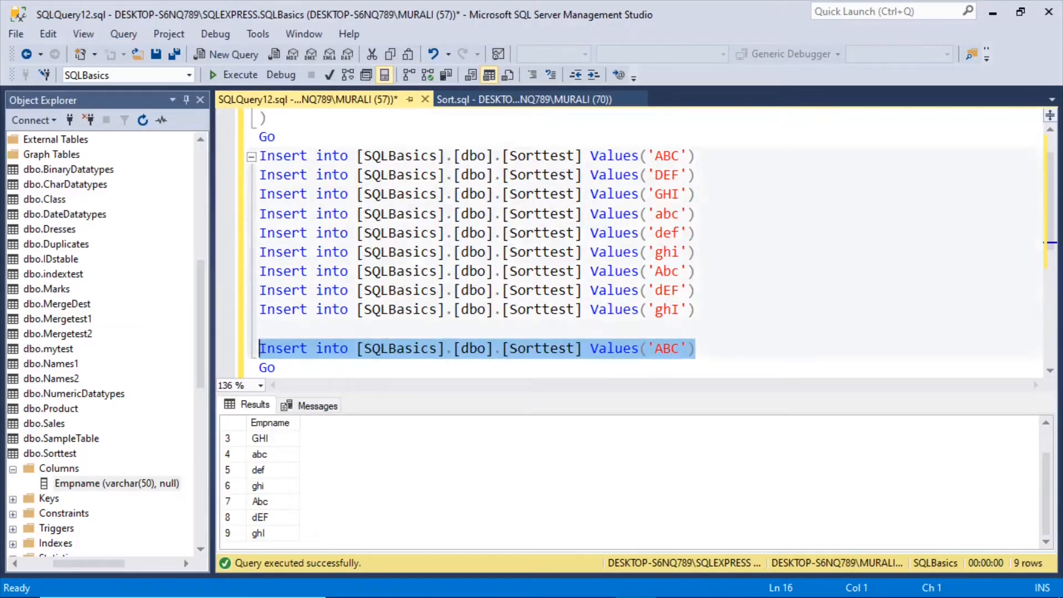
left_click(235, 74)
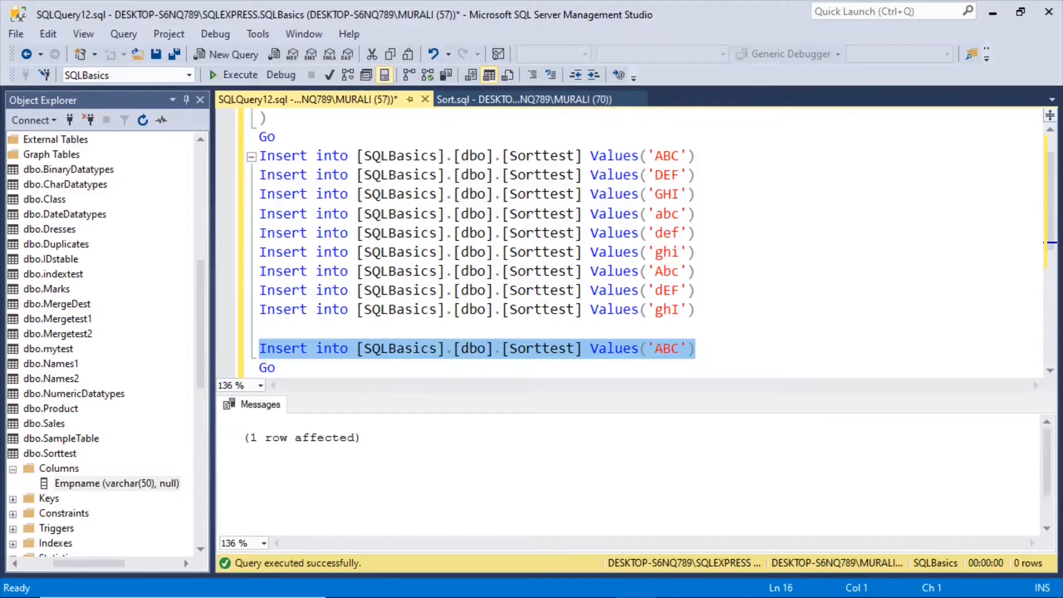
scroll(642, 238, "down", 3)
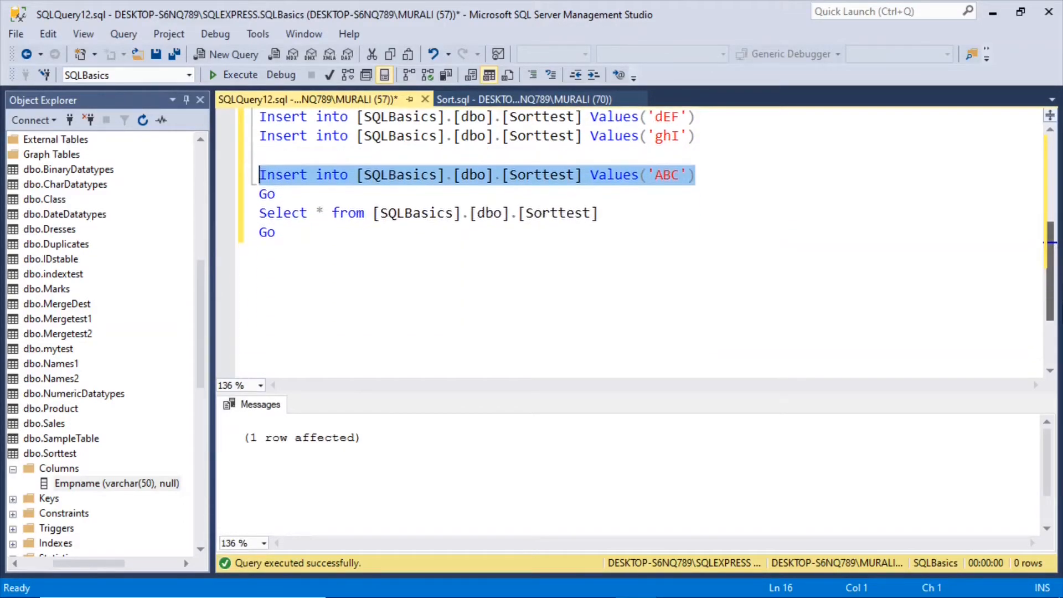
scroll(642, 238, "up", 1)
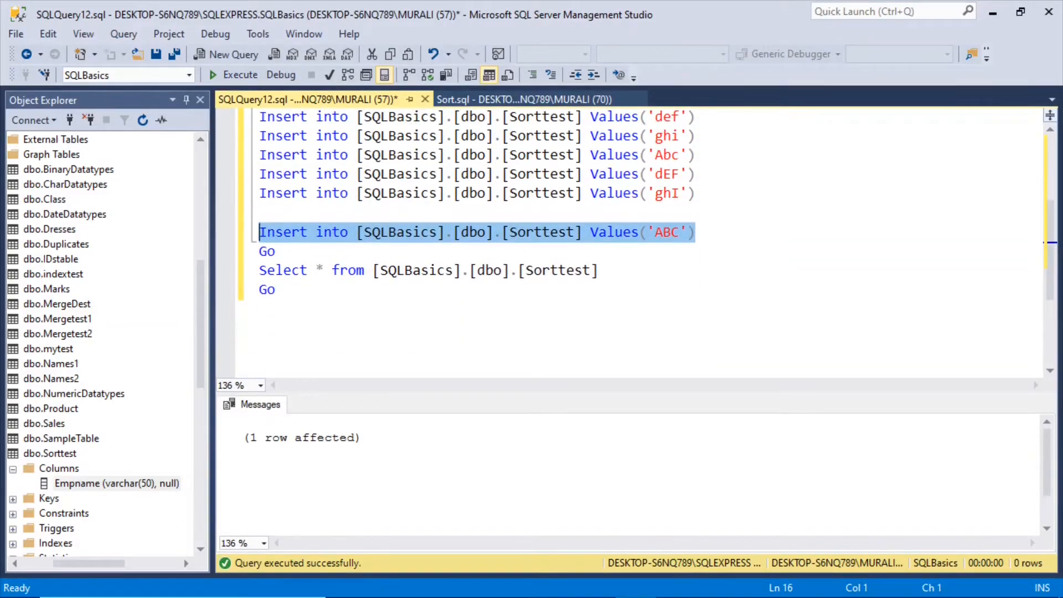
Run only the Select statement on the Sorttest table and compare the first and last Empname rows in the results.
left_click_drag(598, 270, 282, 251)
left_click_drag(598, 270, 259, 270)
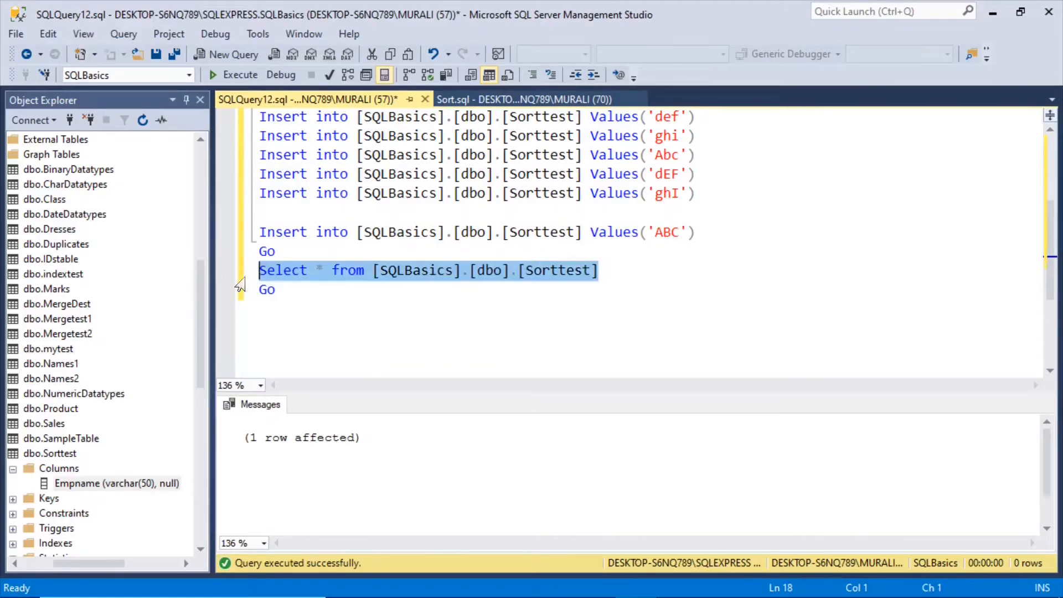
left_click(248, 75)
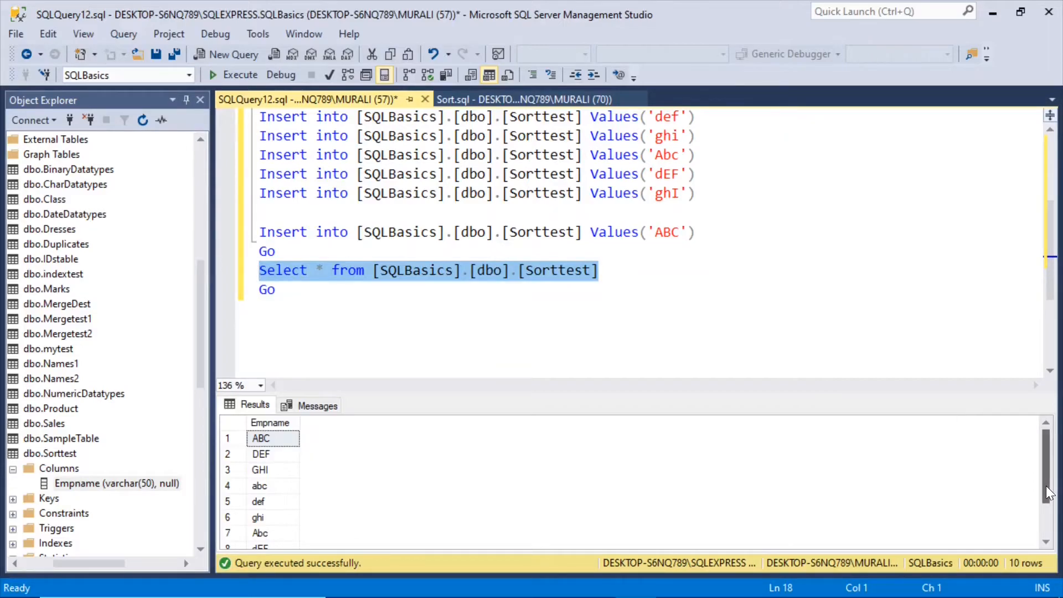
left_click_drag(1046, 482, 1050, 527)
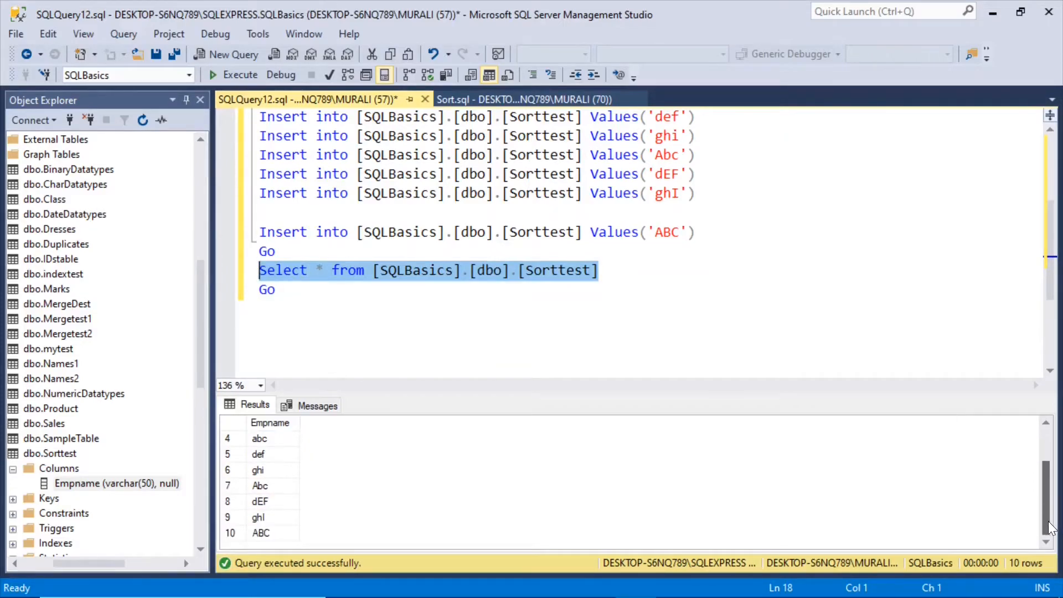
left_click(259, 533)
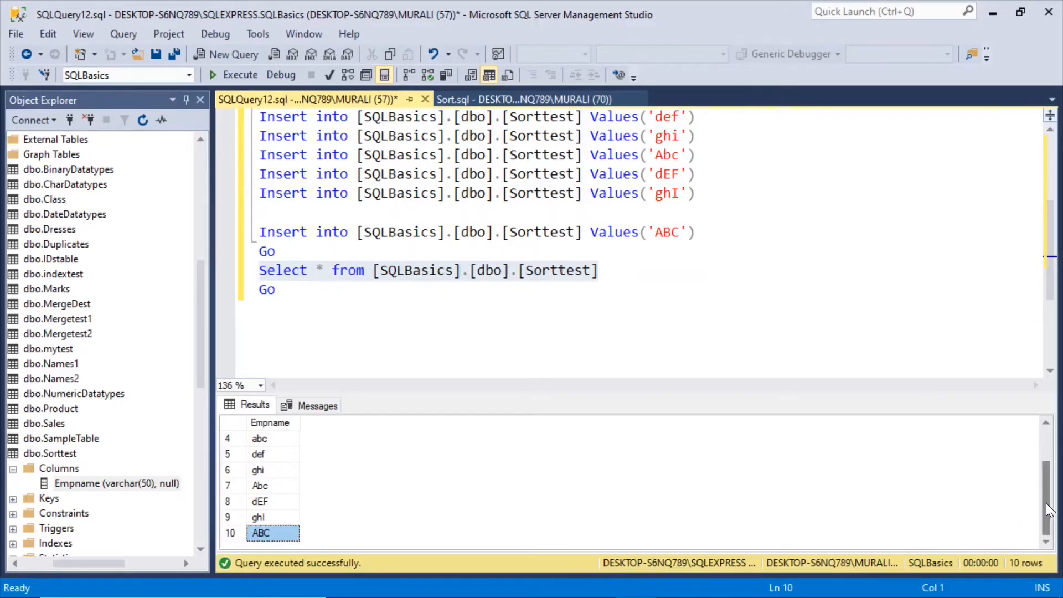
left_click_drag(1047, 509, 1047, 476)
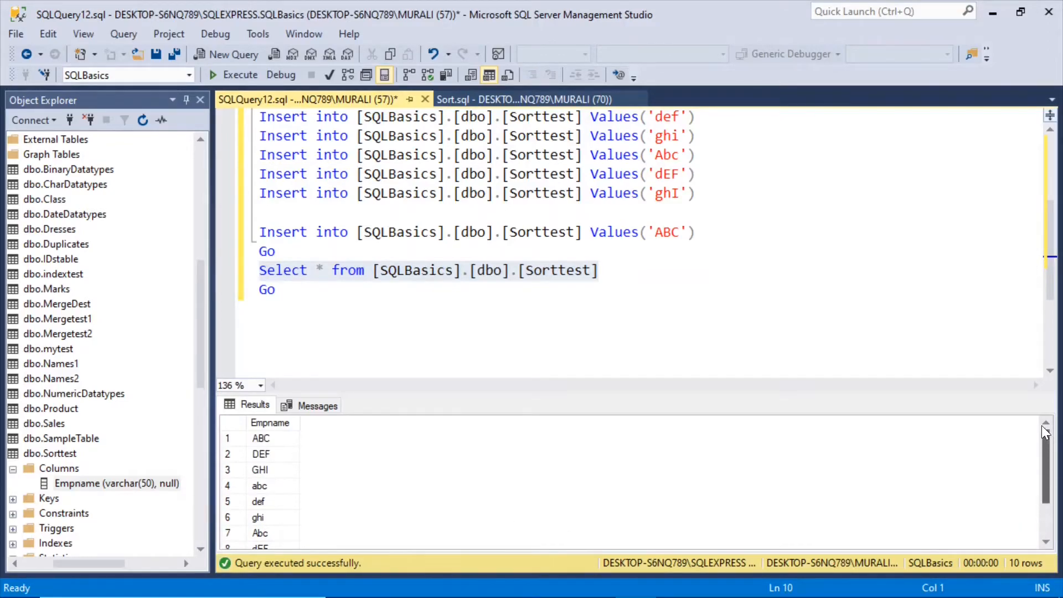
left_click(263, 437)
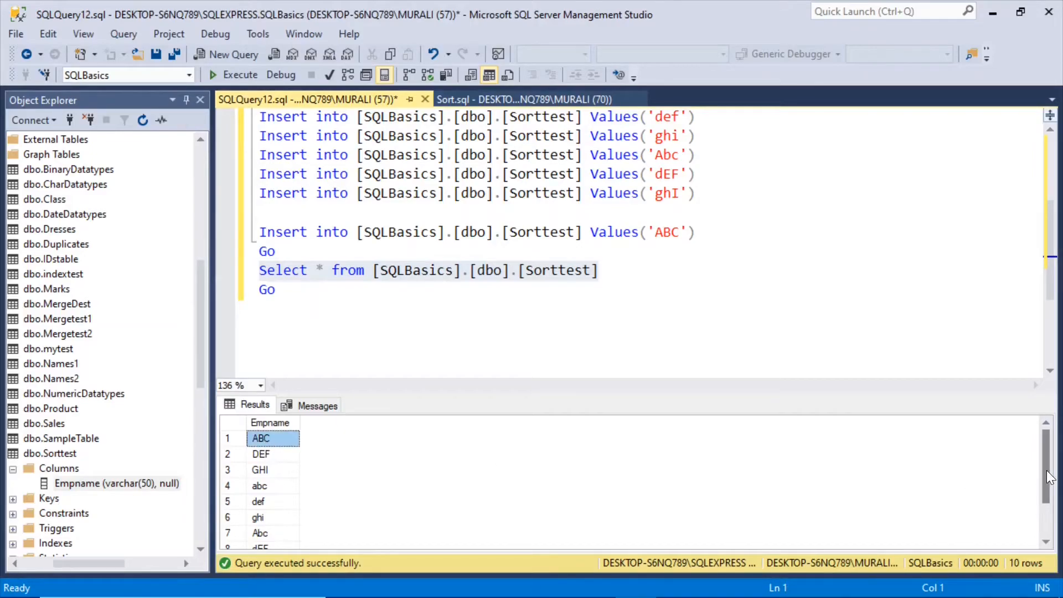
left_click_drag(1047, 477, 1045, 403)
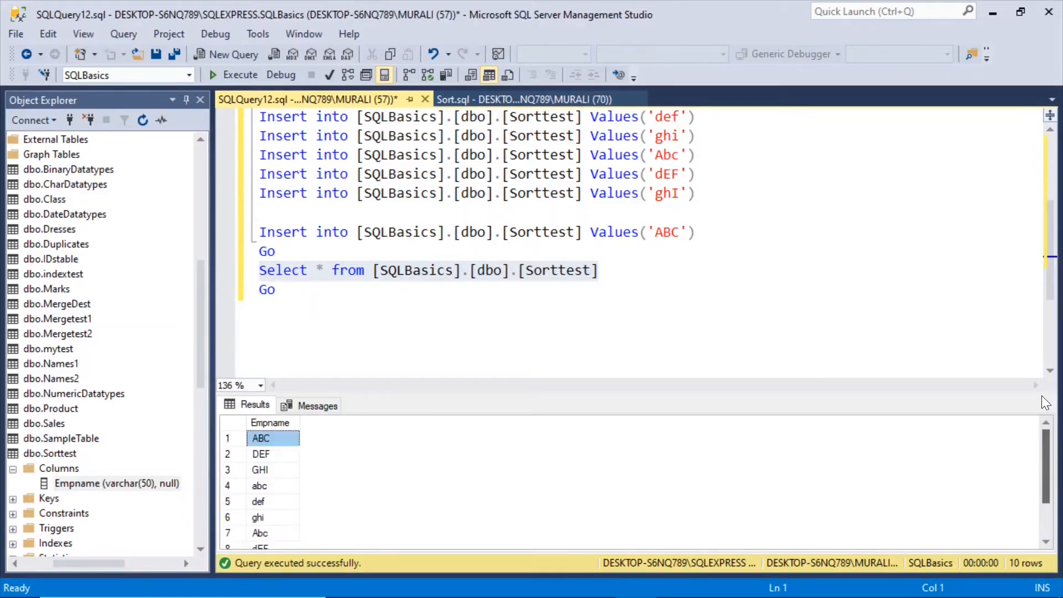
Switch to Visual Studio, enable a data viewer on the path from Sort to Derived Column, and save the package.
left_click(992, 14)
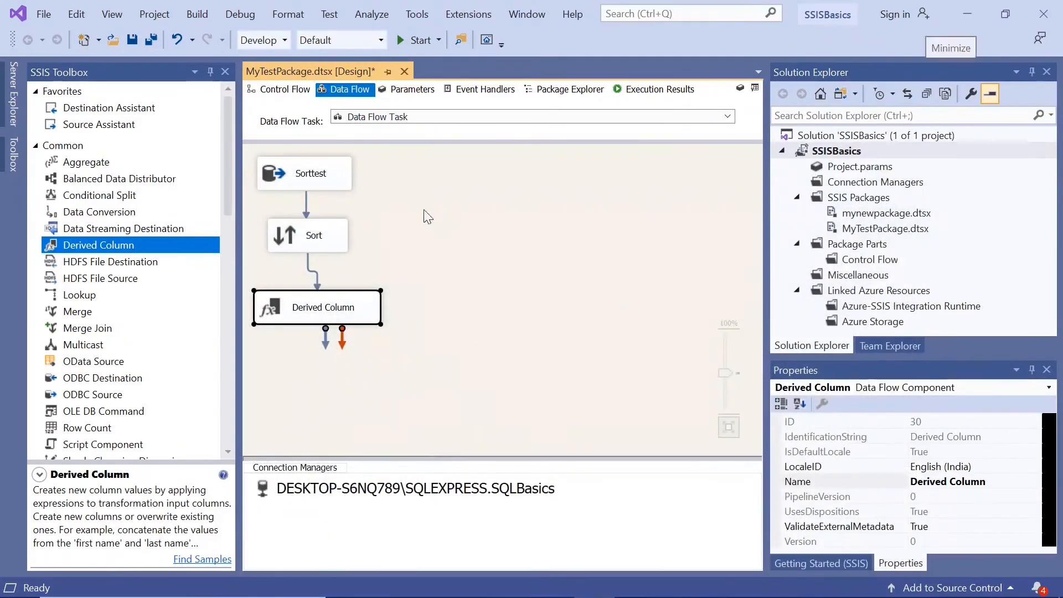
left_click(308, 268)
right_click(308, 268)
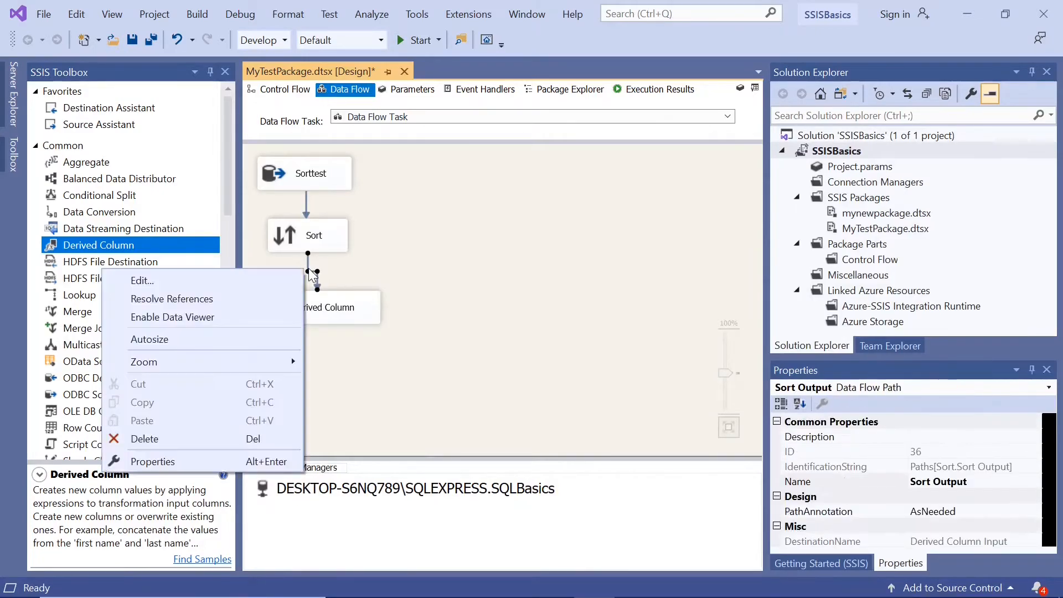
left_click(239, 315)
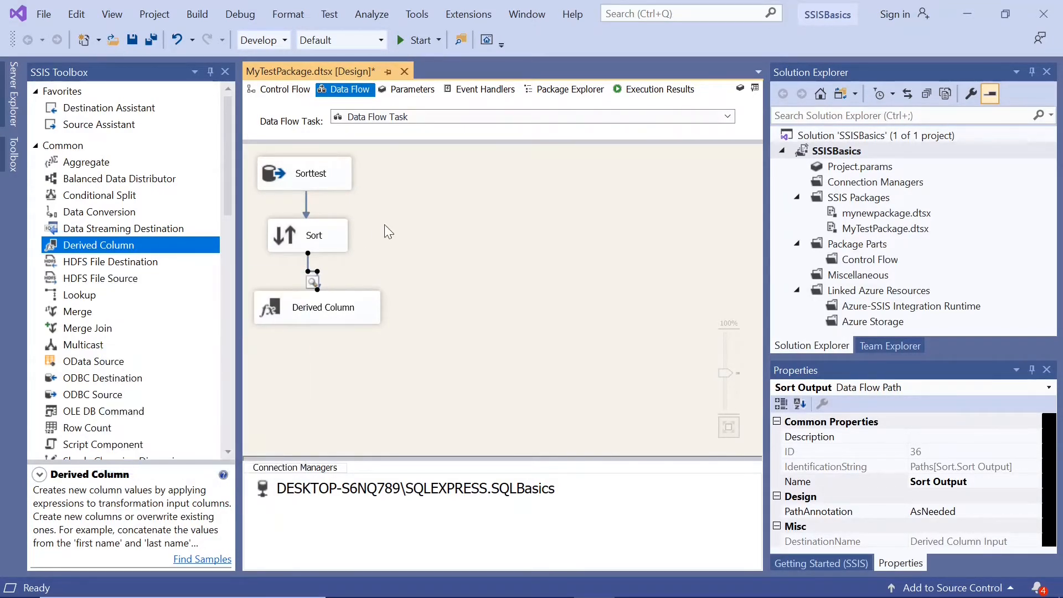
left_click(132, 39)
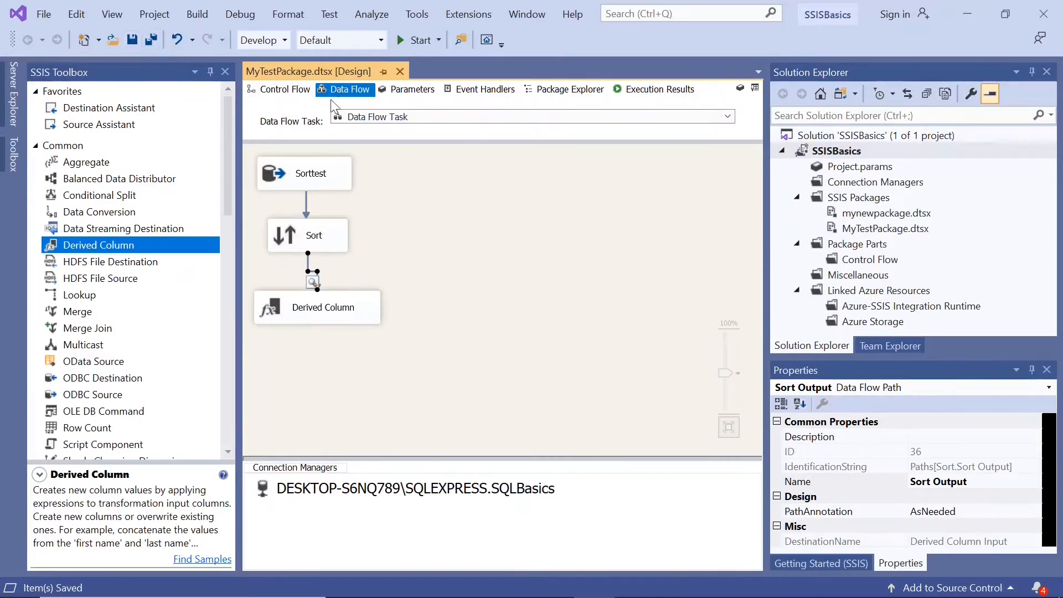
Run the package and examine the order of the mixed-case and duplicate Empname values in the Sort output data viewer.
left_click(397, 42)
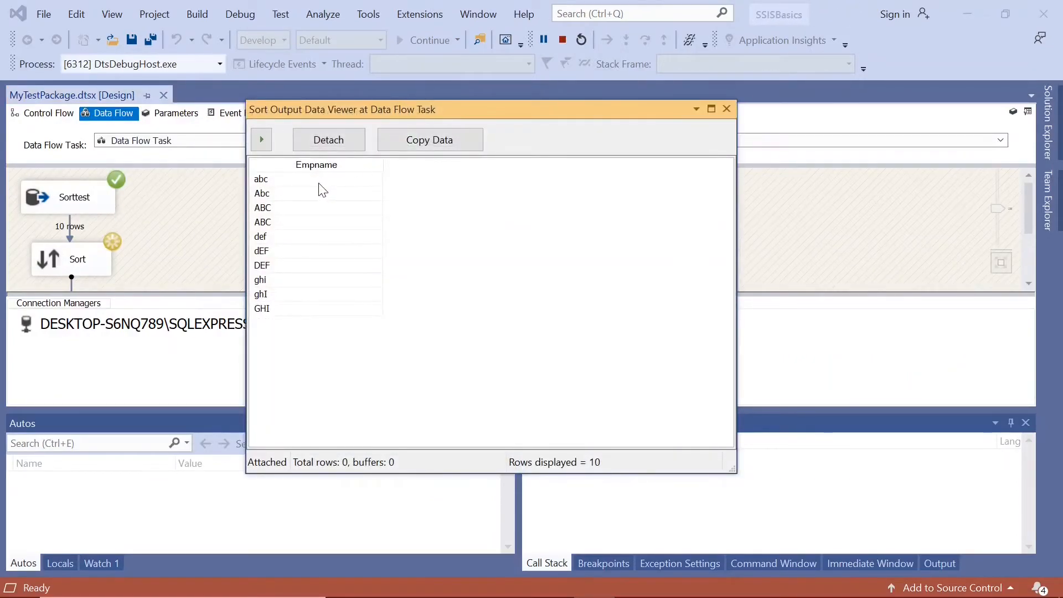
left_click(271, 179)
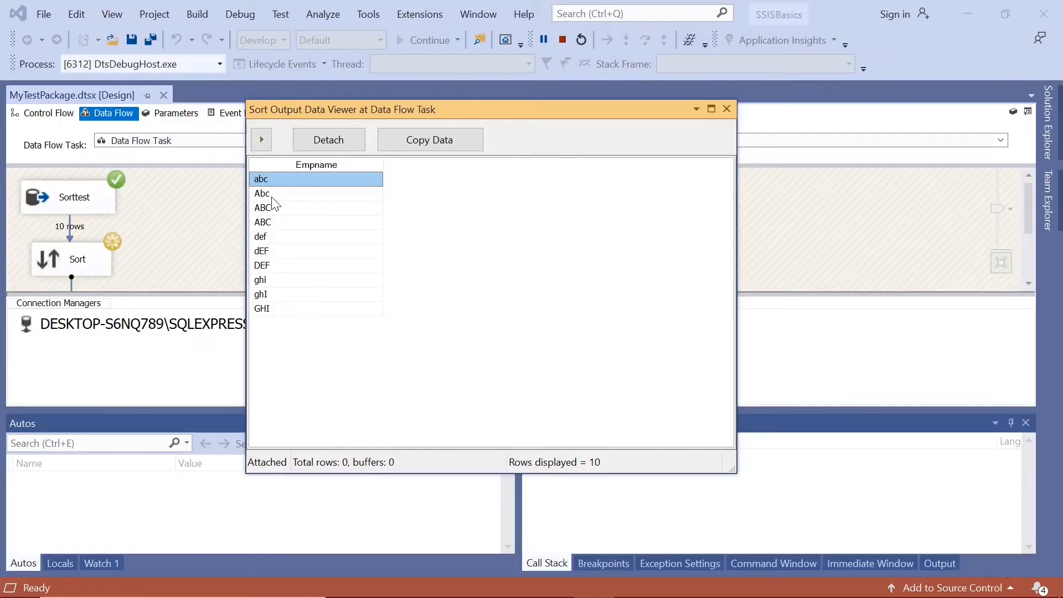
left_click(272, 198)
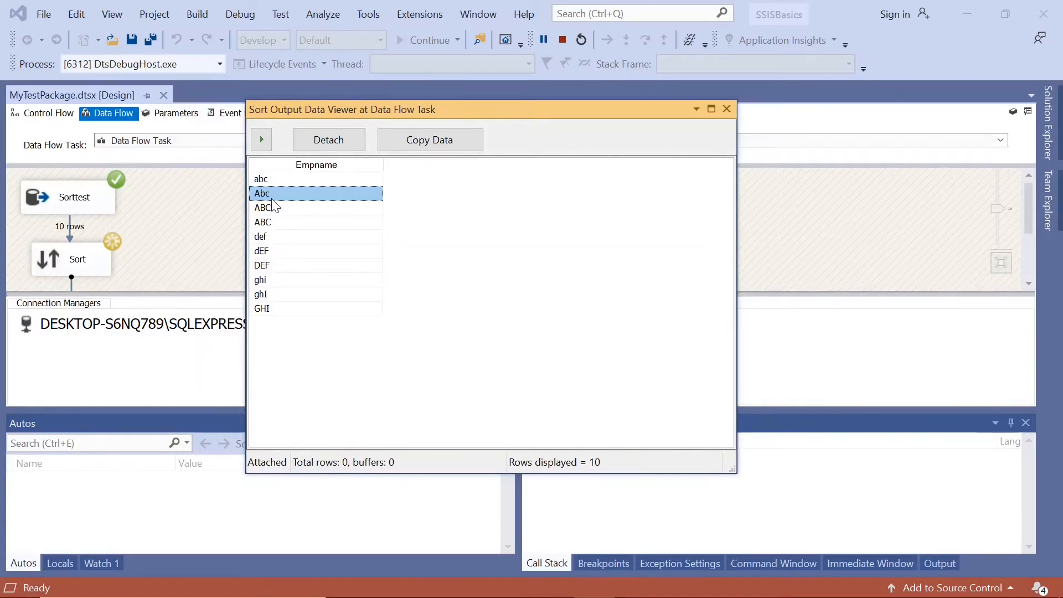
left_click(271, 213)
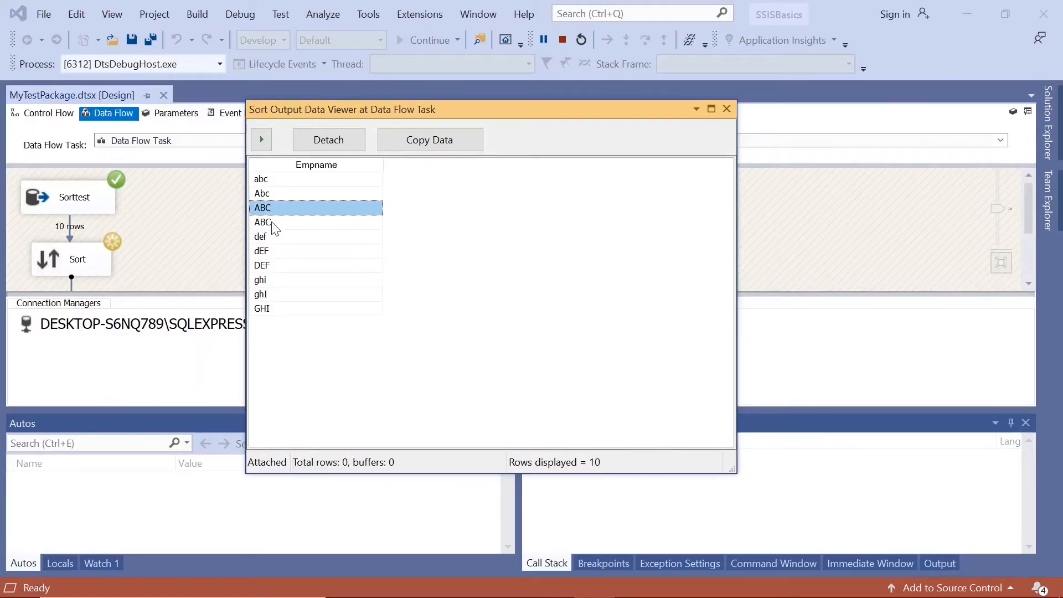
left_click(272, 223)
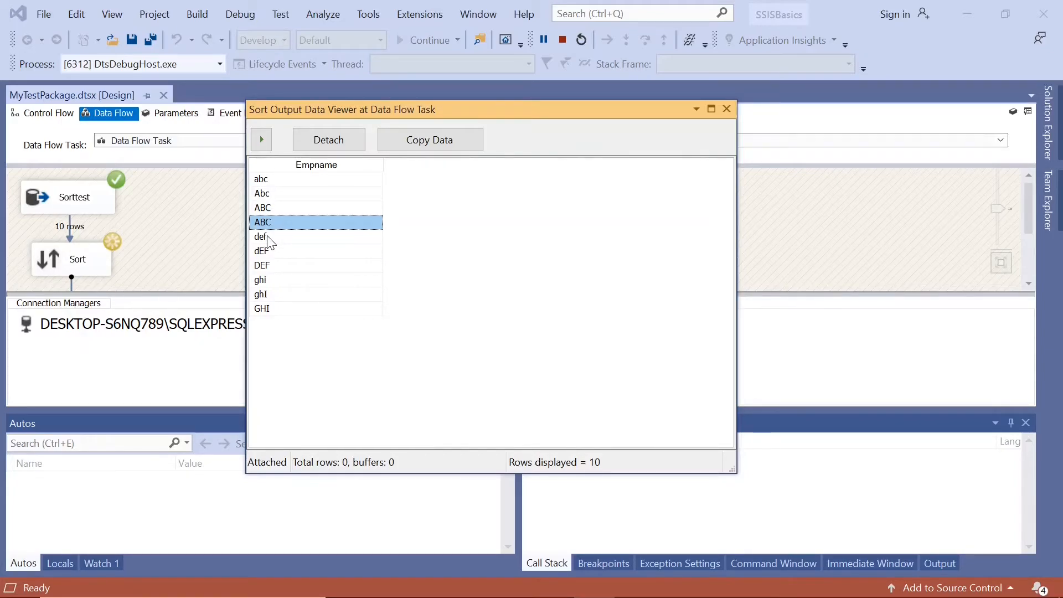
left_click(267, 236)
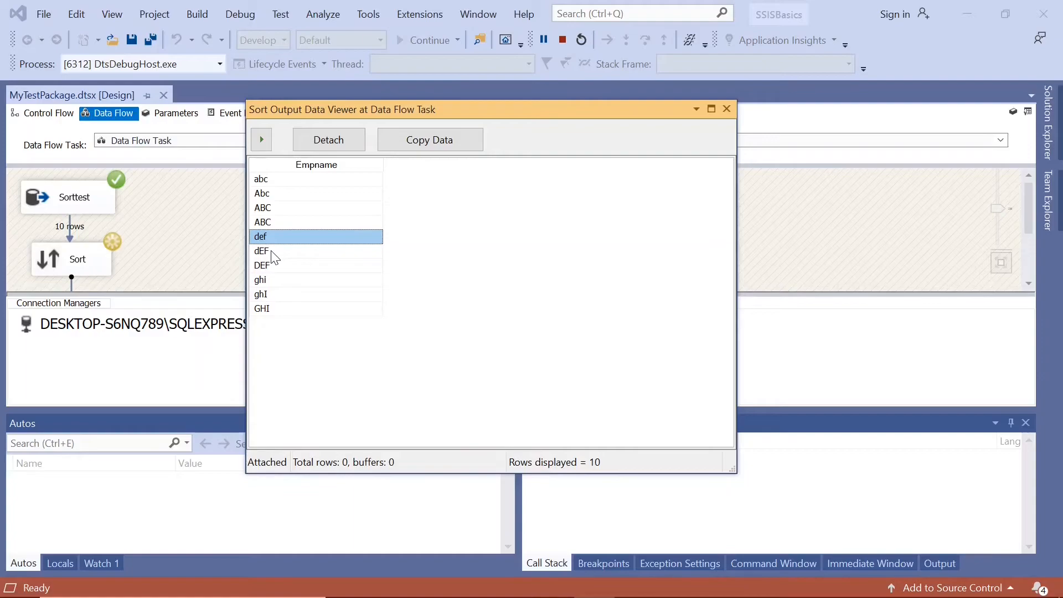
left_click(272, 252)
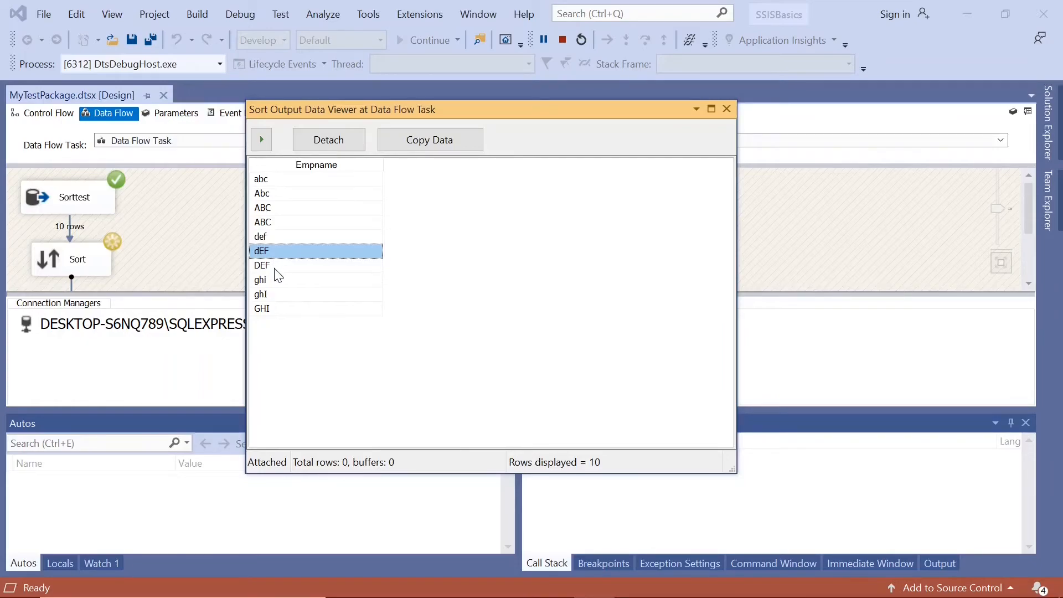
left_click(276, 270)
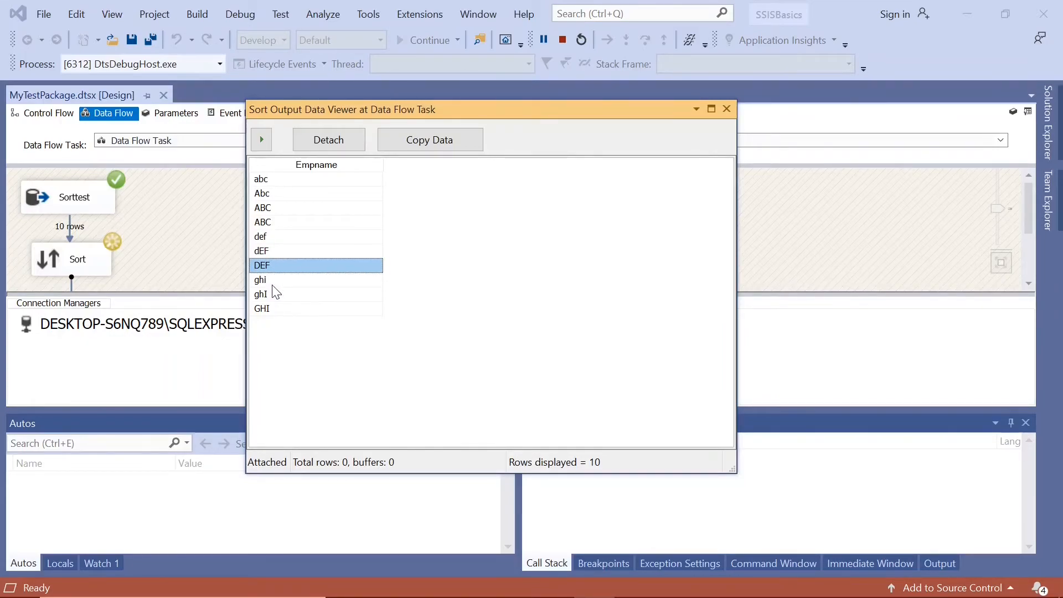
left_click(273, 283)
left_click(272, 292)
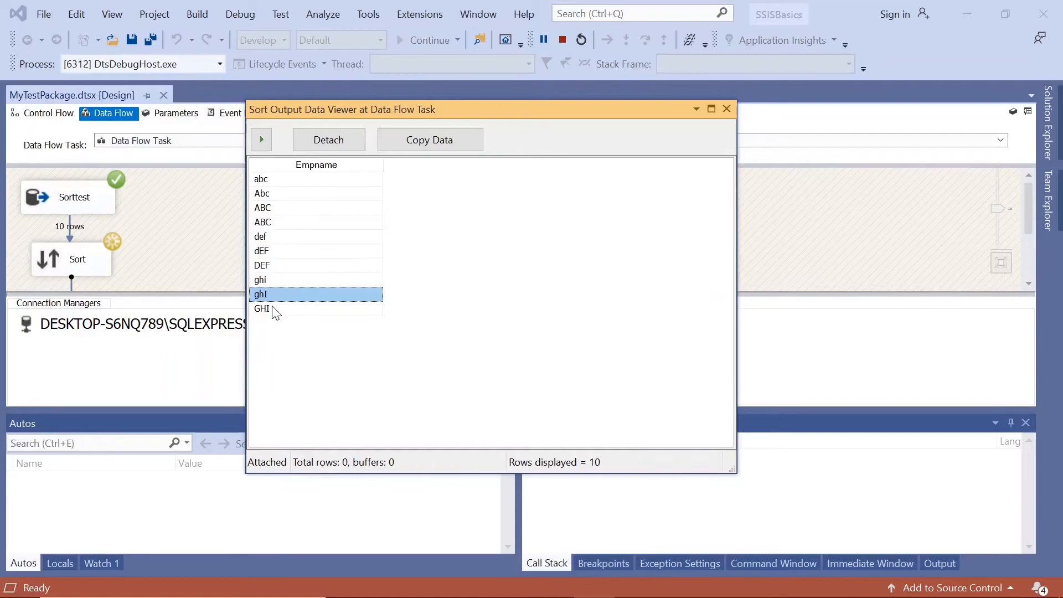
left_click(274, 308)
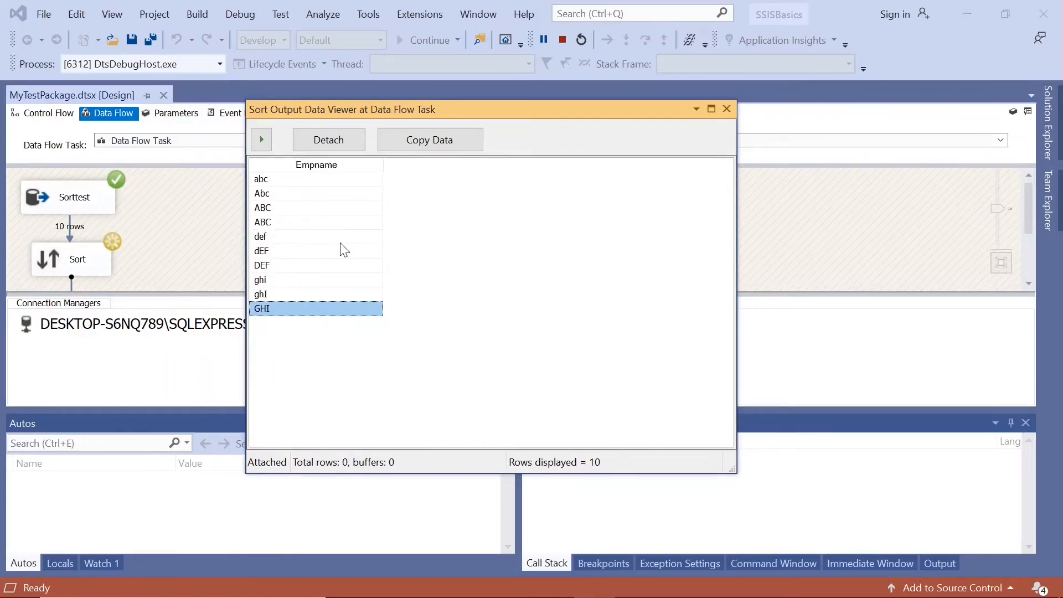
left_click(275, 206)
left_click(270, 223)
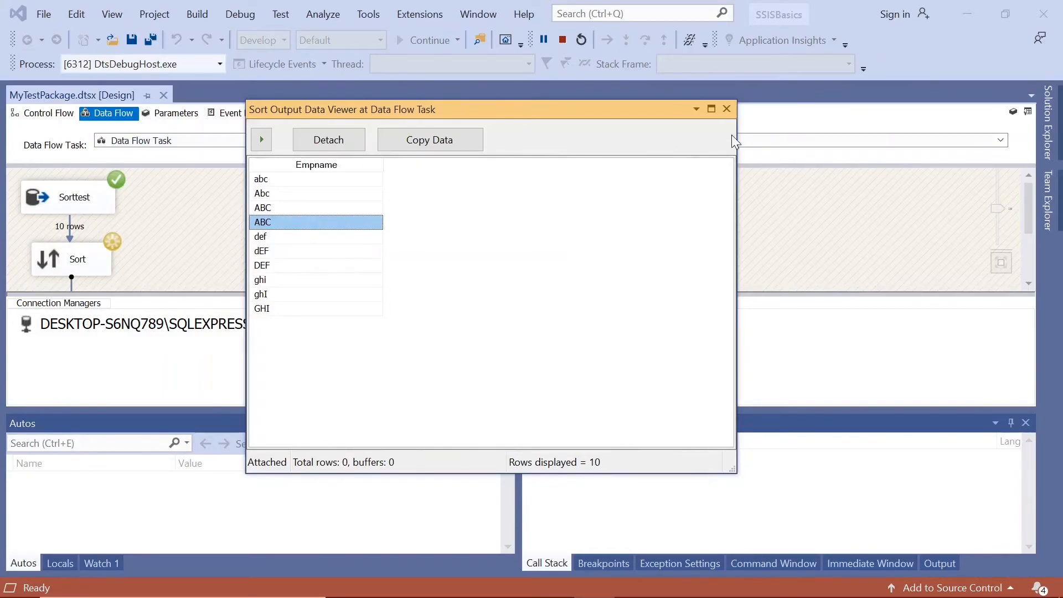
Close the data viewer and return the package to design mode with the Output window closed.
left_click(730, 109)
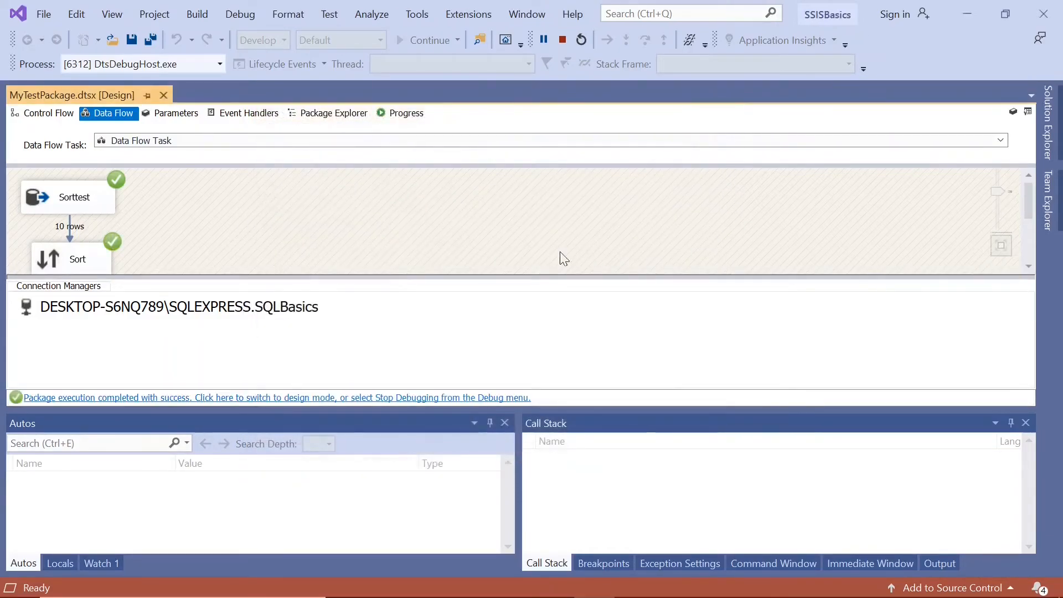
left_click(354, 399)
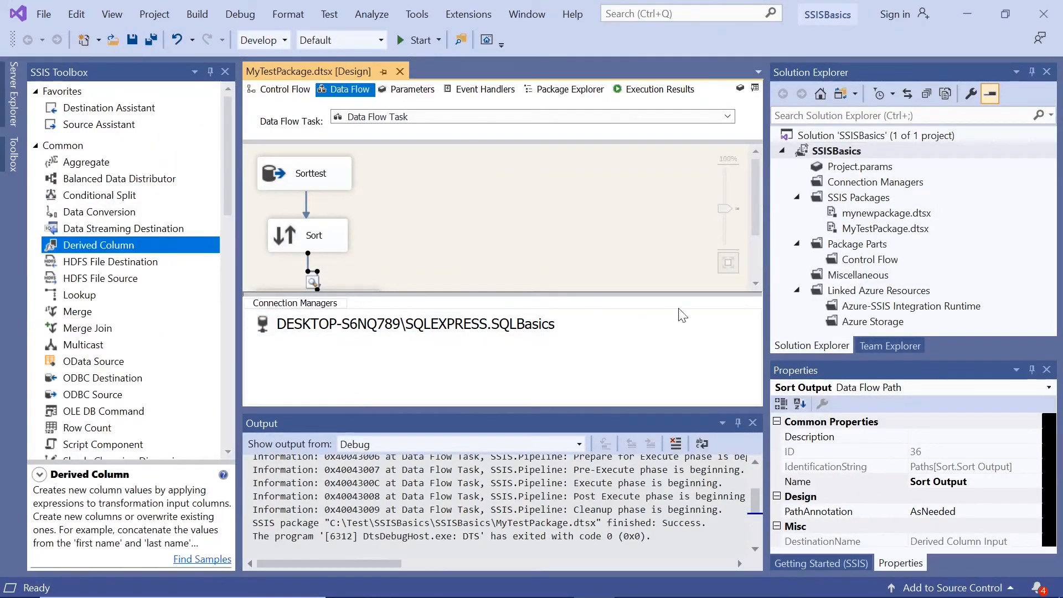
left_click(753, 422)
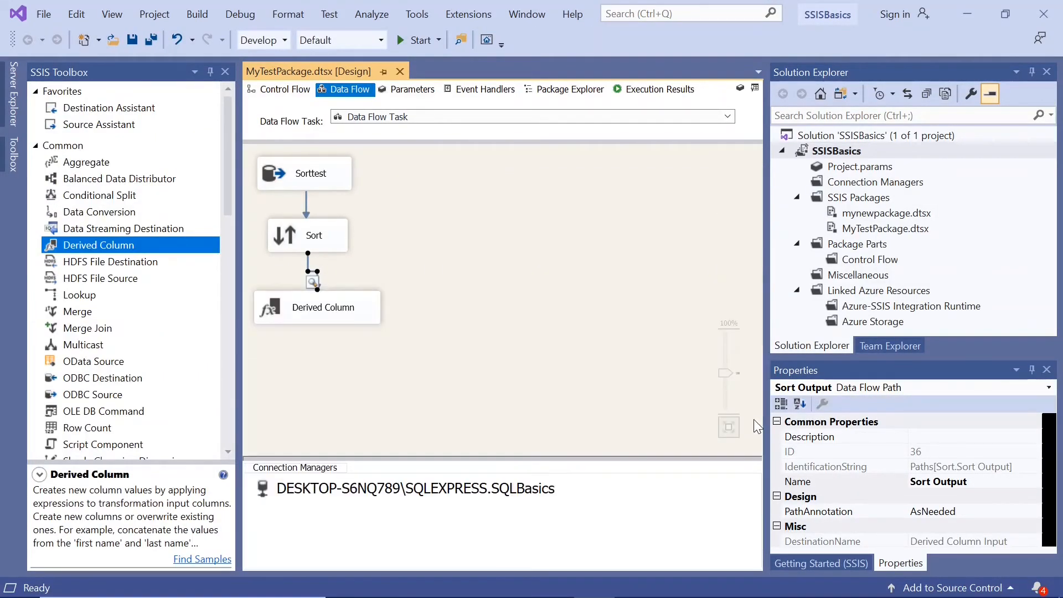
Set the Sort transformation to remove rows with duplicate sort values and save the package.
double_click(293, 242)
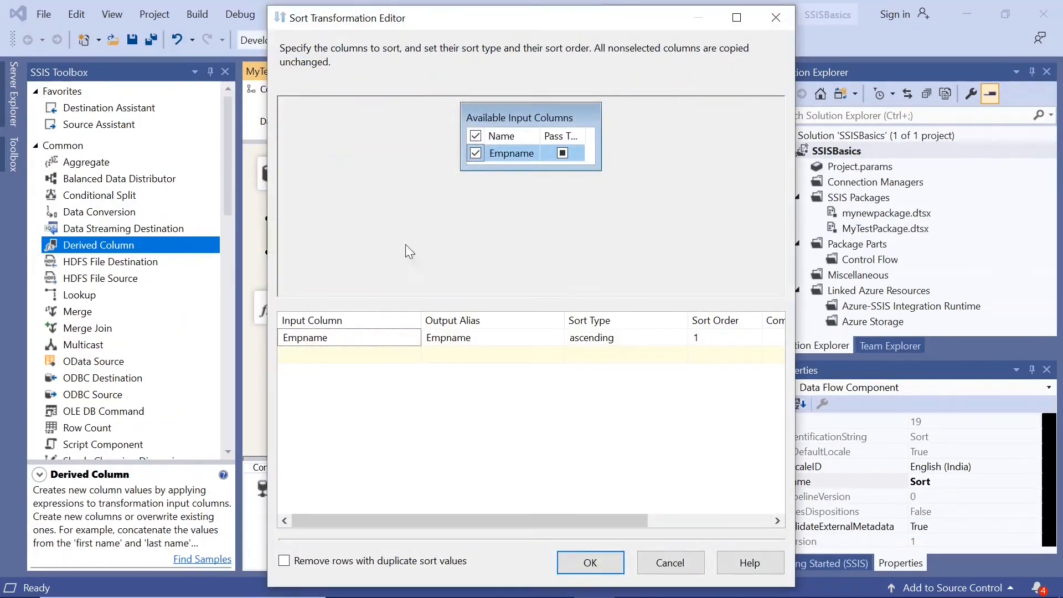
left_click(287, 560)
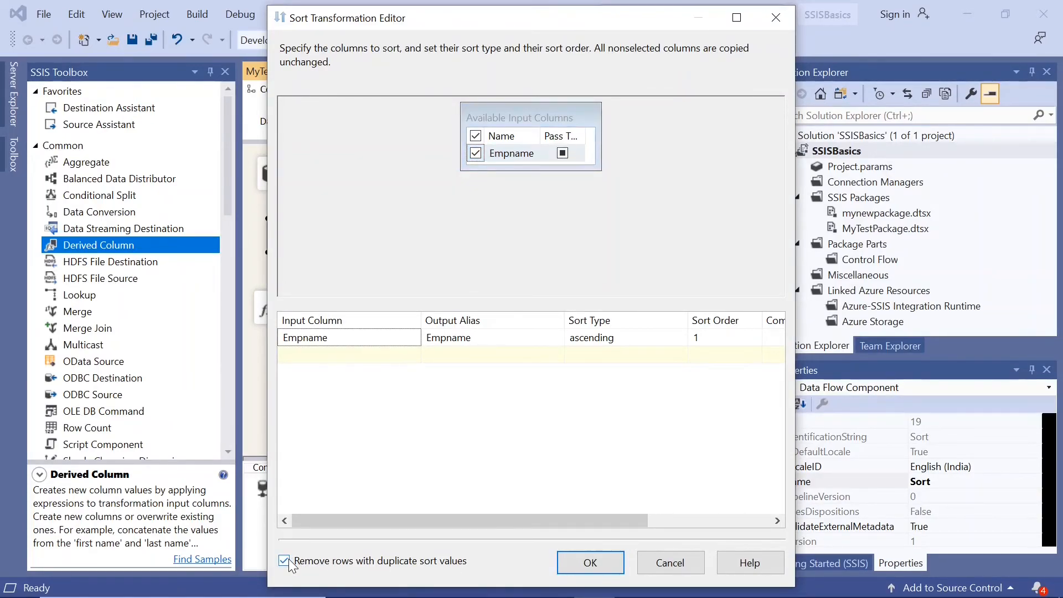
left_click(590, 571)
left_click(131, 41)
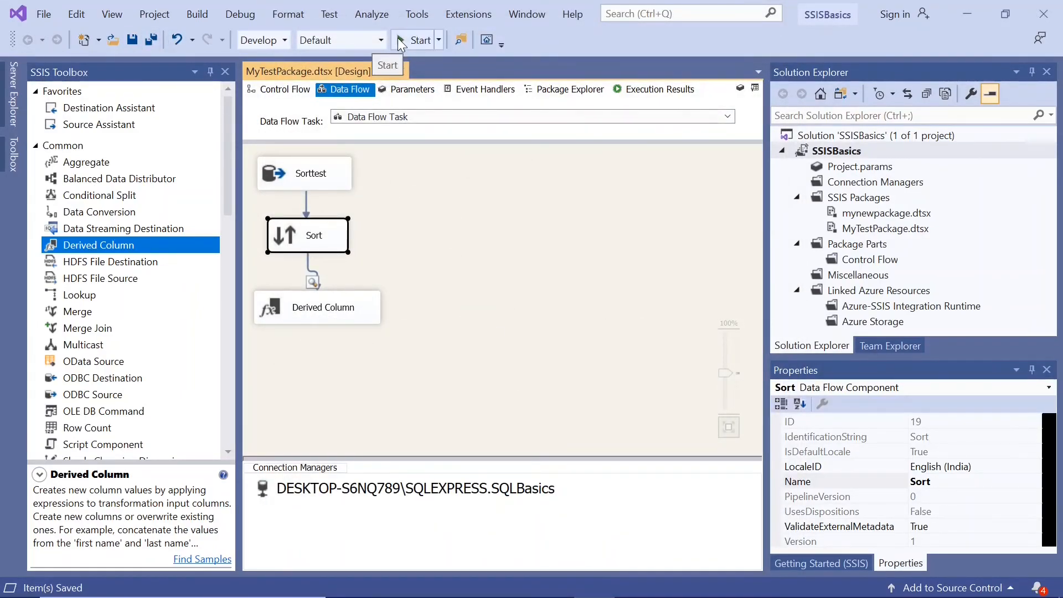
Run the package again and check the abc, Abc and ABC rows in the Sort output data viewer for duplicates.
left_click(399, 41)
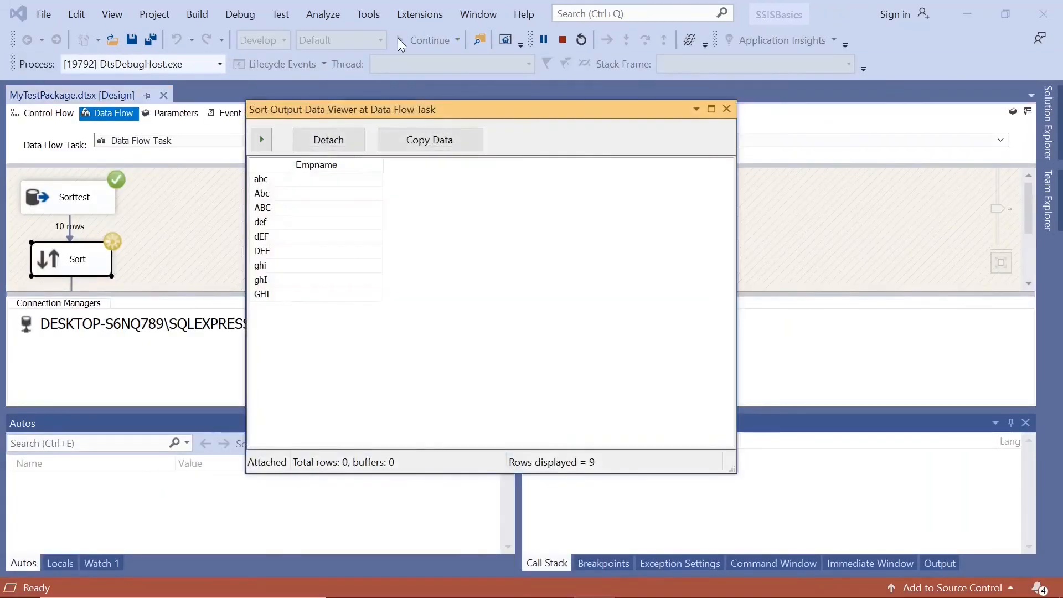
left_click(278, 179)
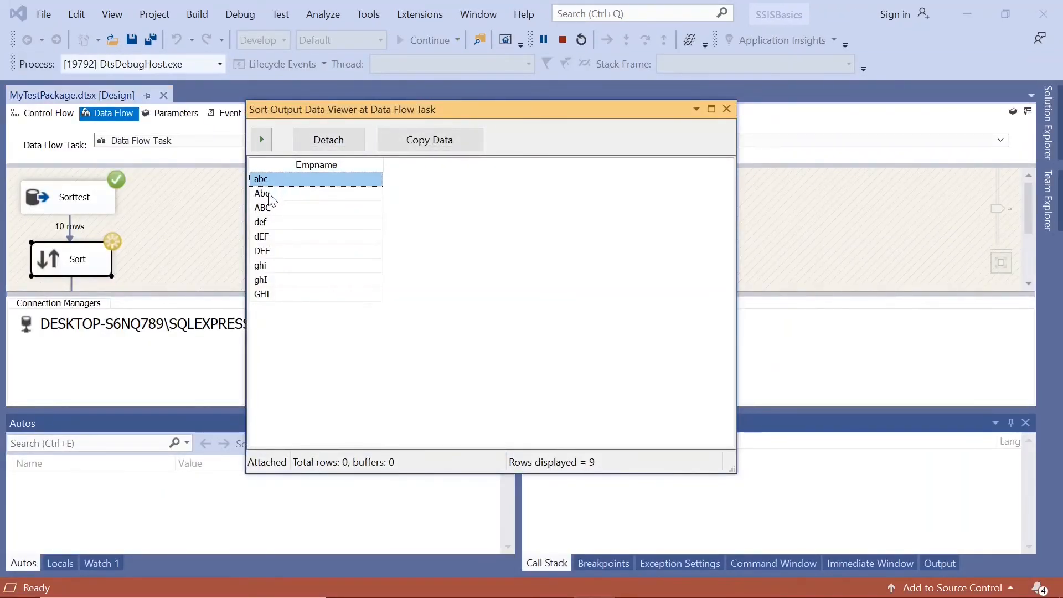
left_click(270, 195)
left_click(274, 206)
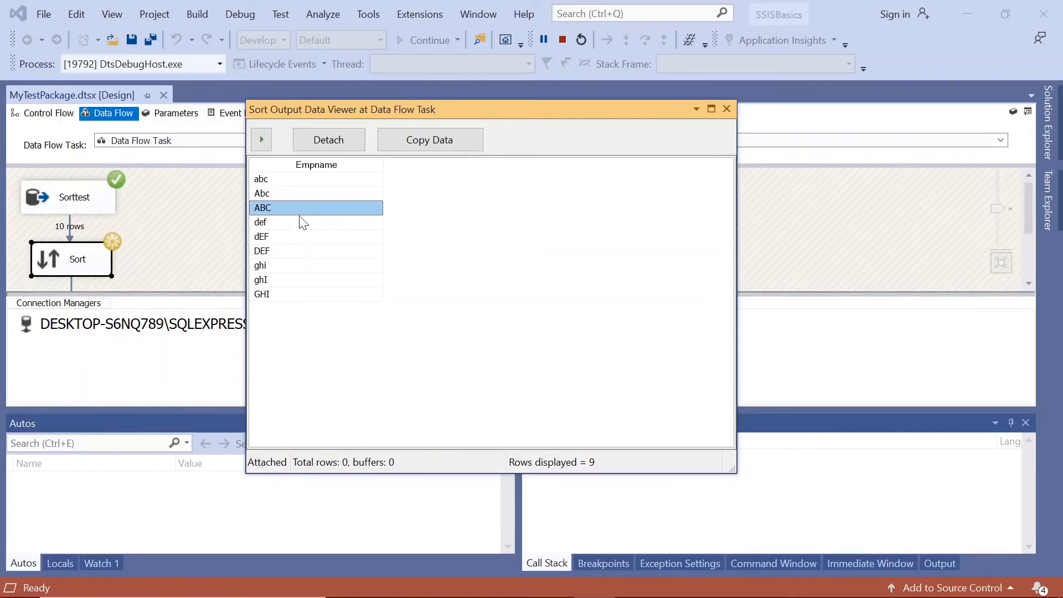
End the second package run by closing its data viewer, returning to design mode and dismissing the Output window.
left_click(727, 109)
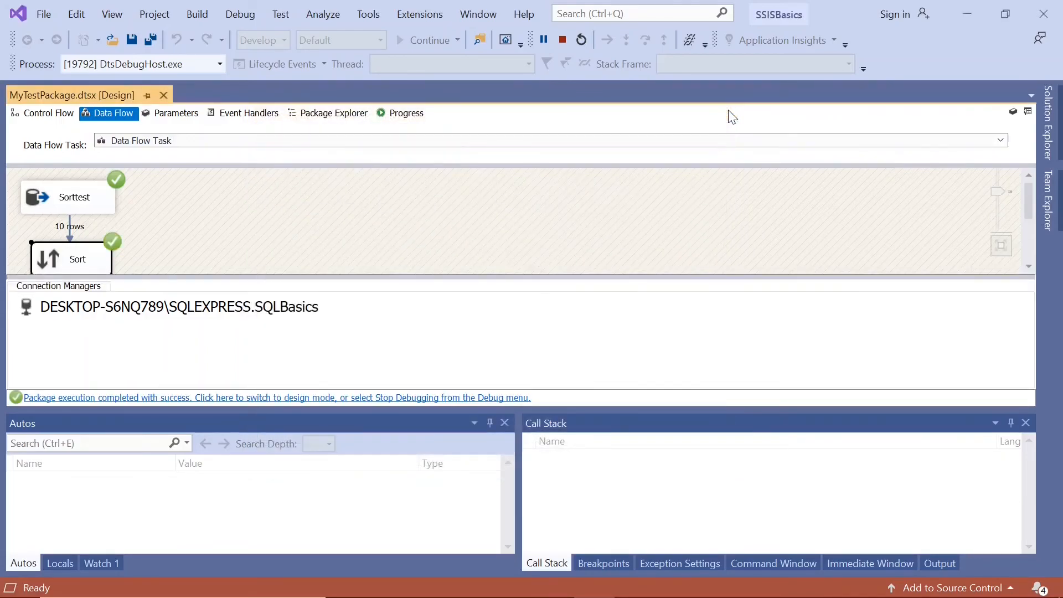
left_click(366, 397)
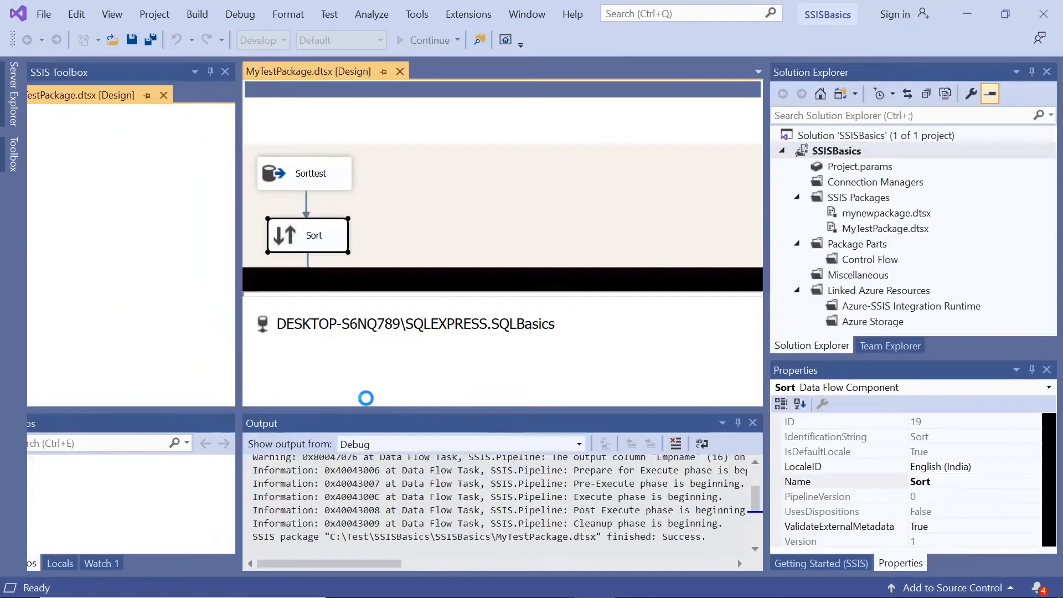
left_click(752, 422)
Clear the component selection in the data flow and go back to the package's Control Flow.
left_click(370, 293)
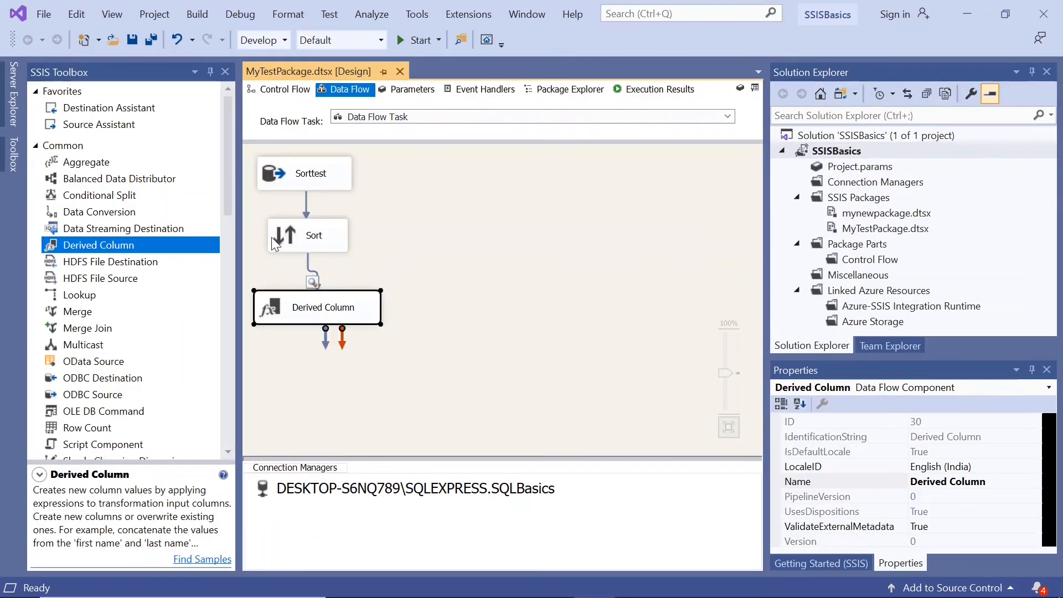
left_click(518, 283)
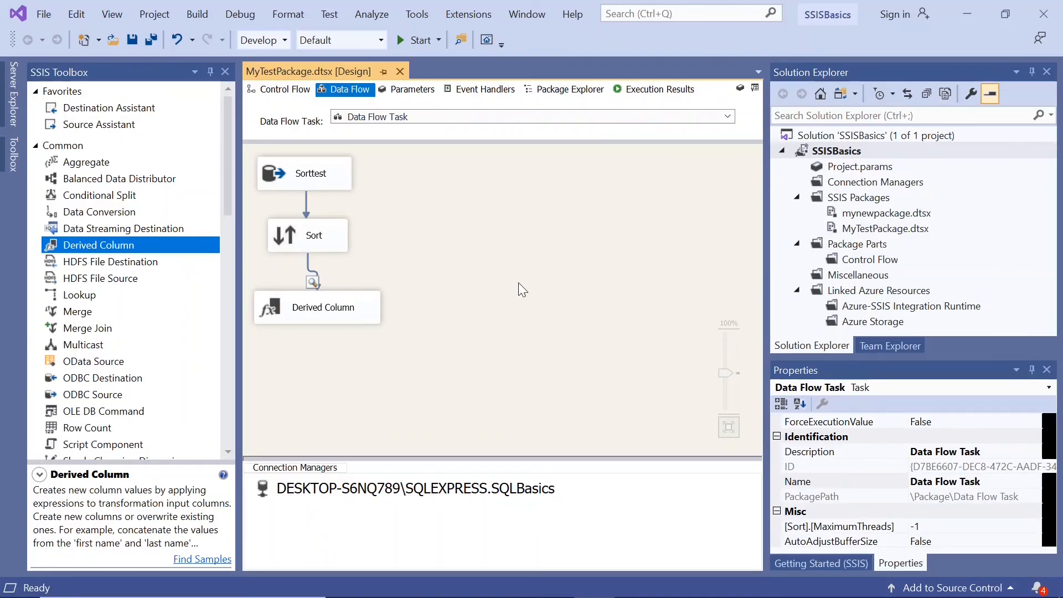
left_click(283, 88)
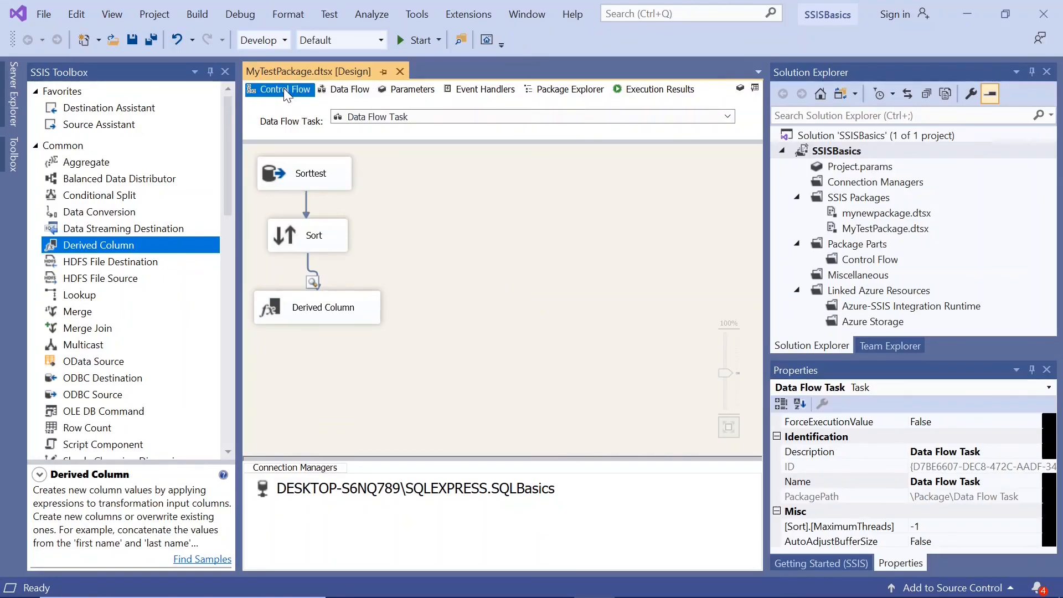